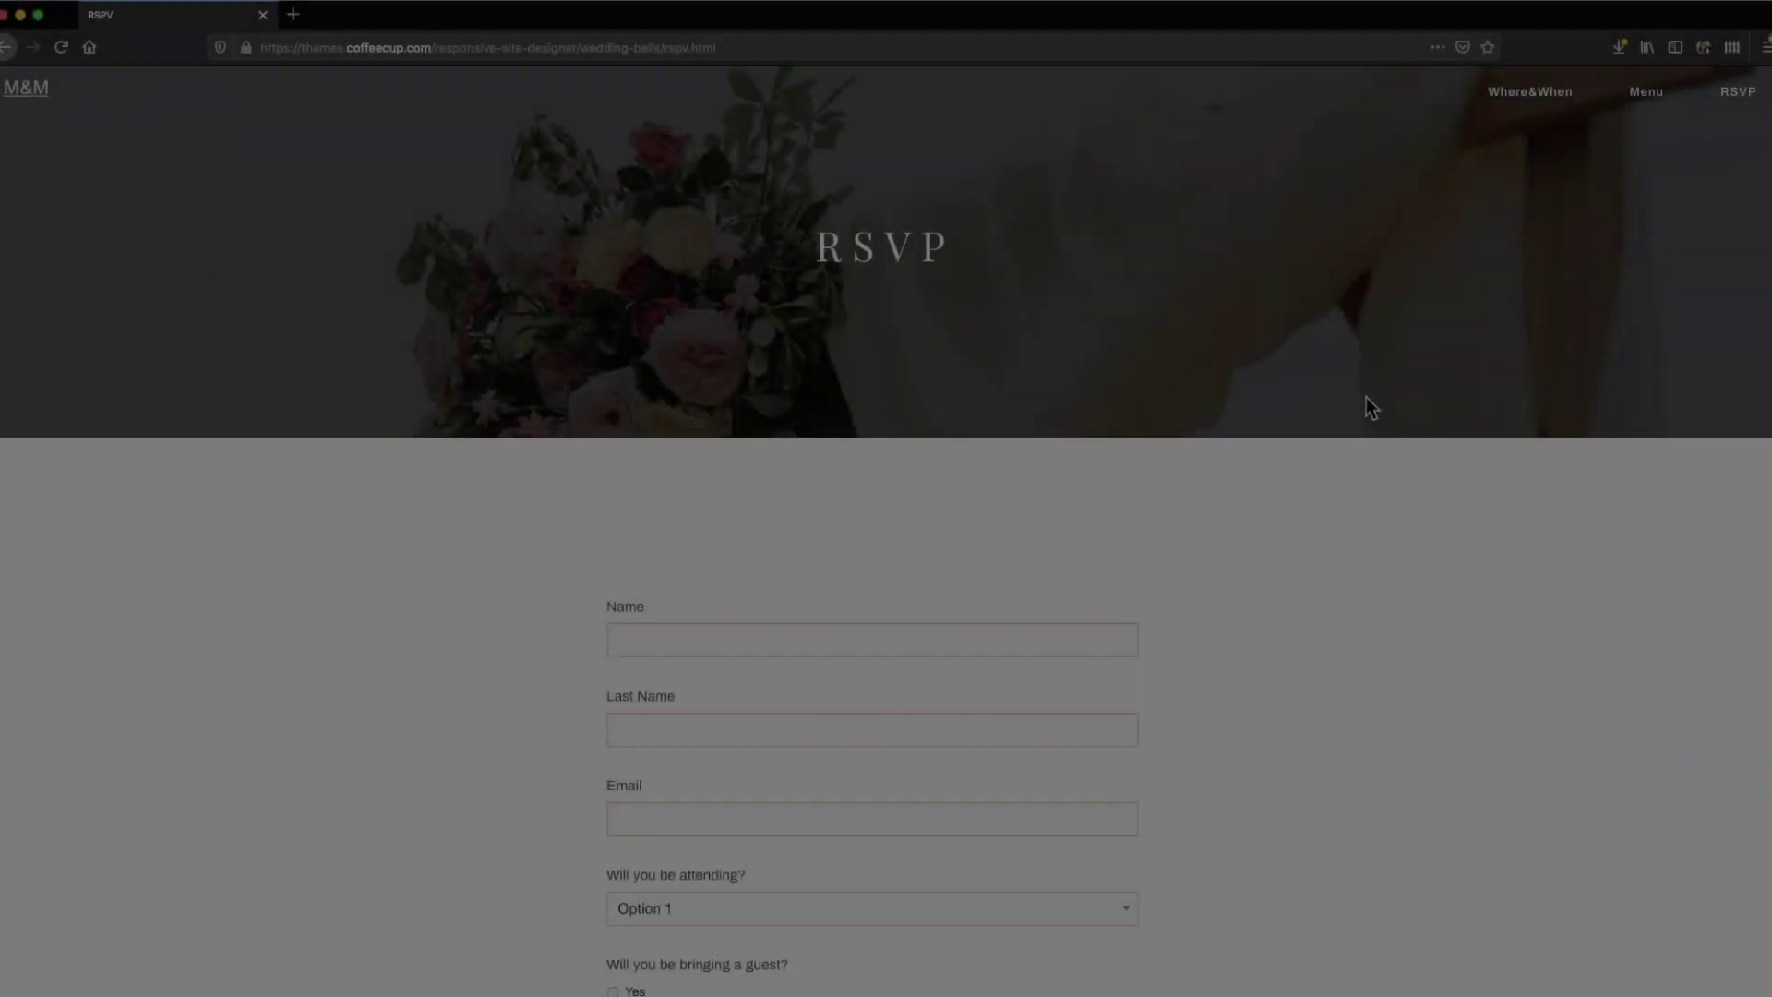
In the form settings, set the form name to 'example'
scroll(1366, 406, "down", 3)
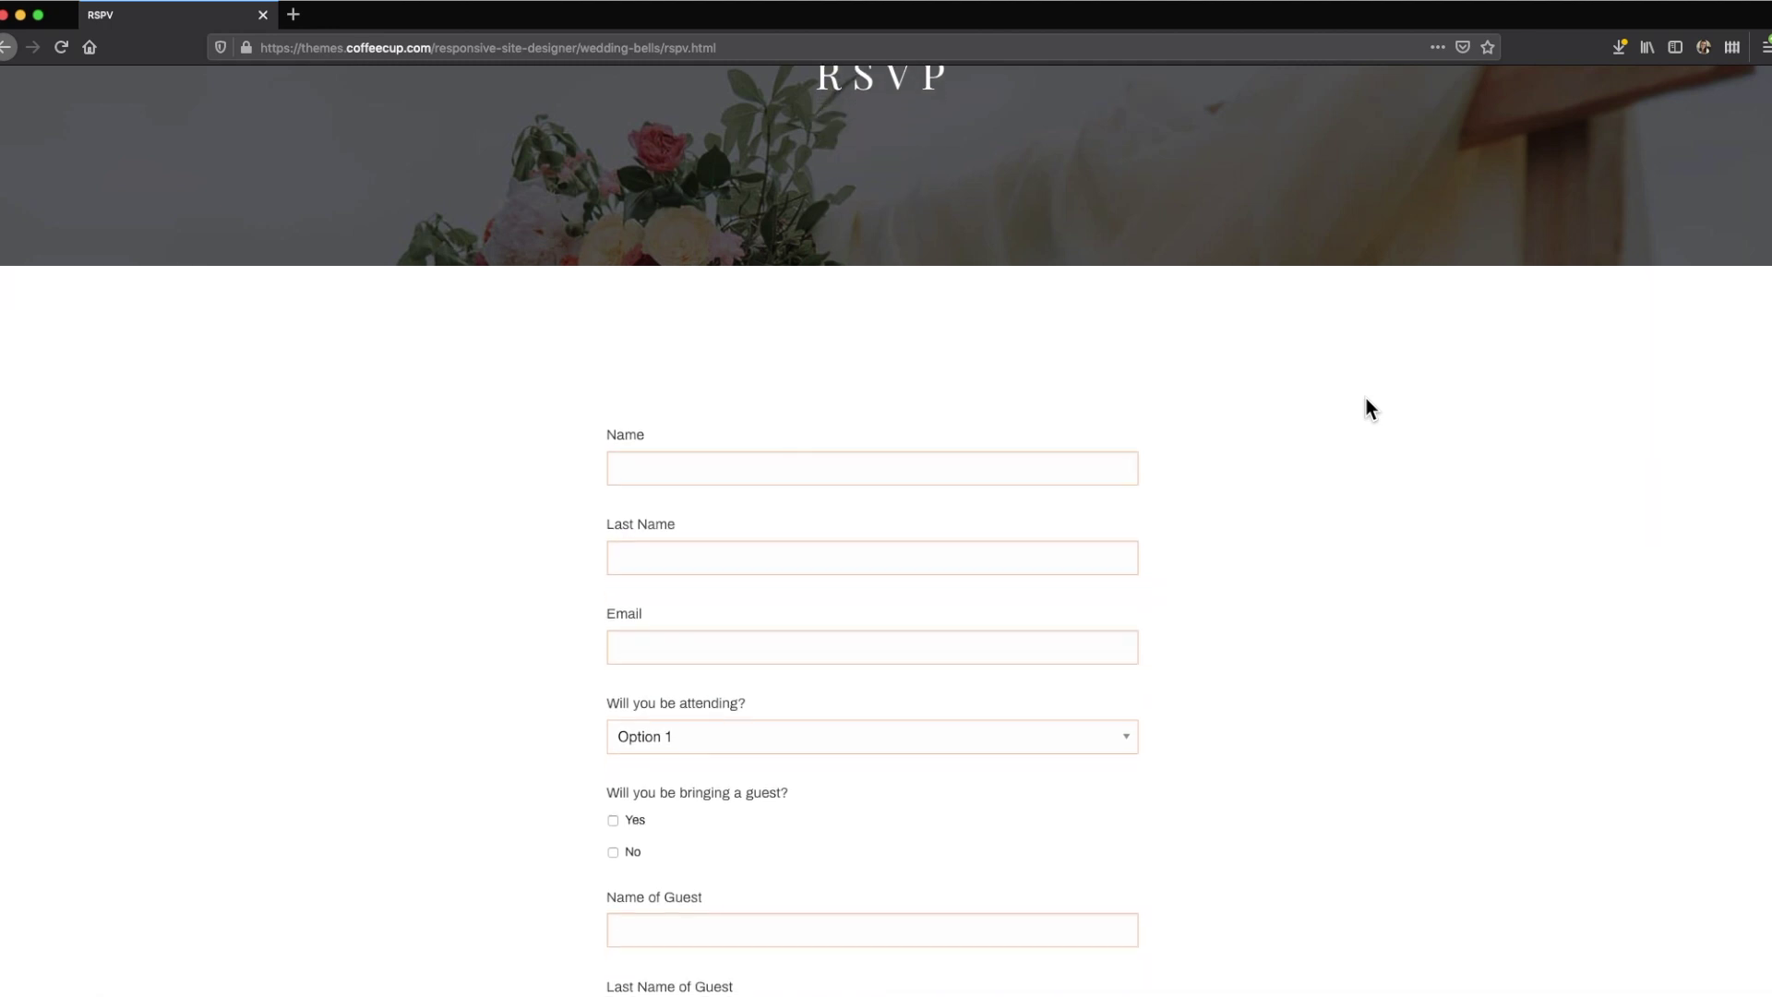
scroll(1366, 400, "down", 3)
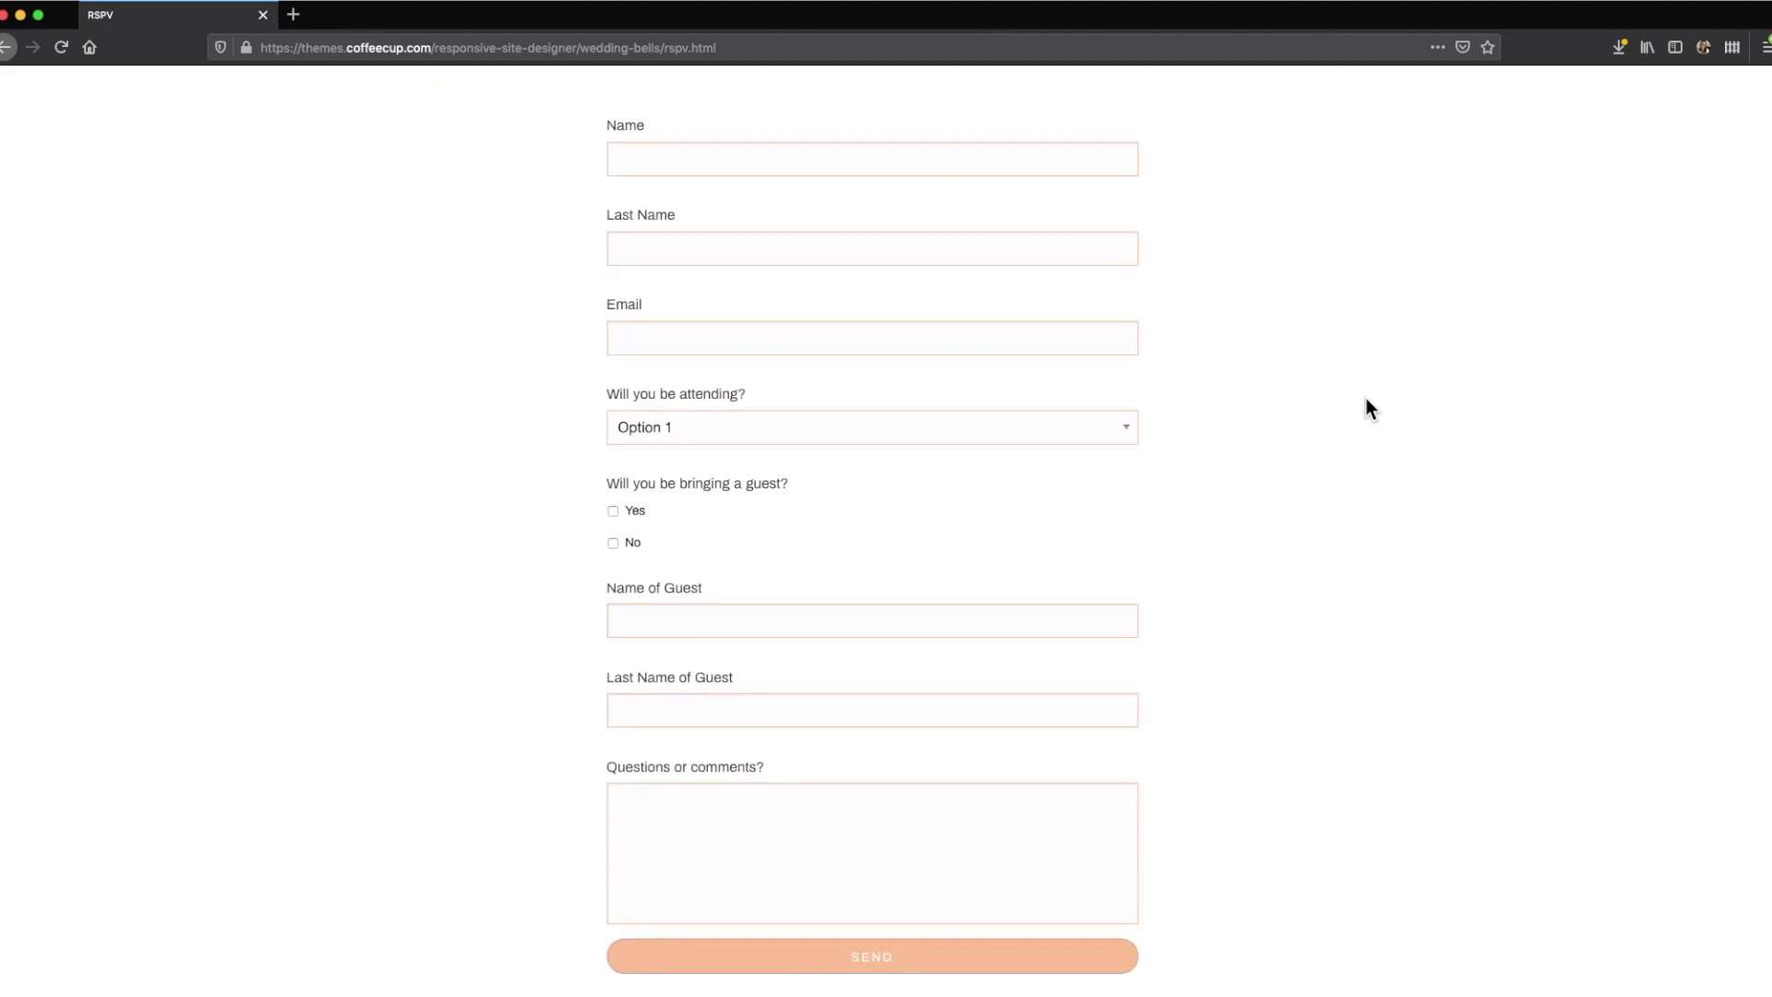
scroll(1369, 407, "down", 2)
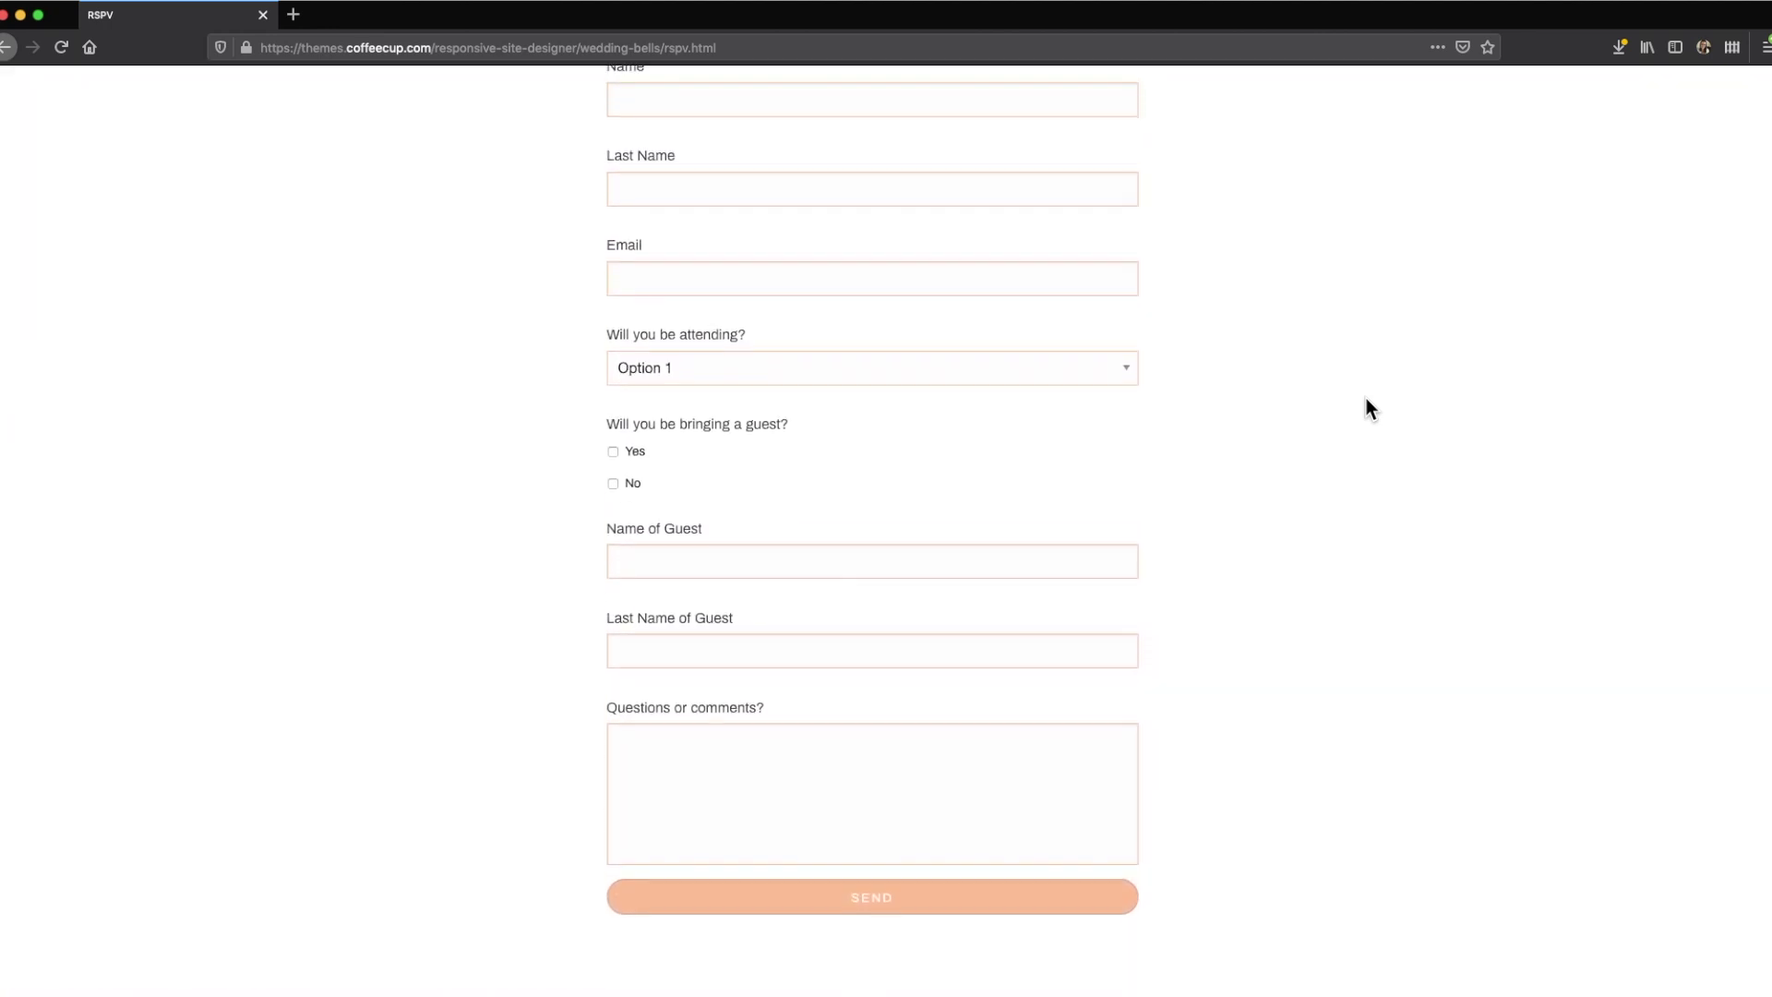
scroll(1366, 400, "up", 5)
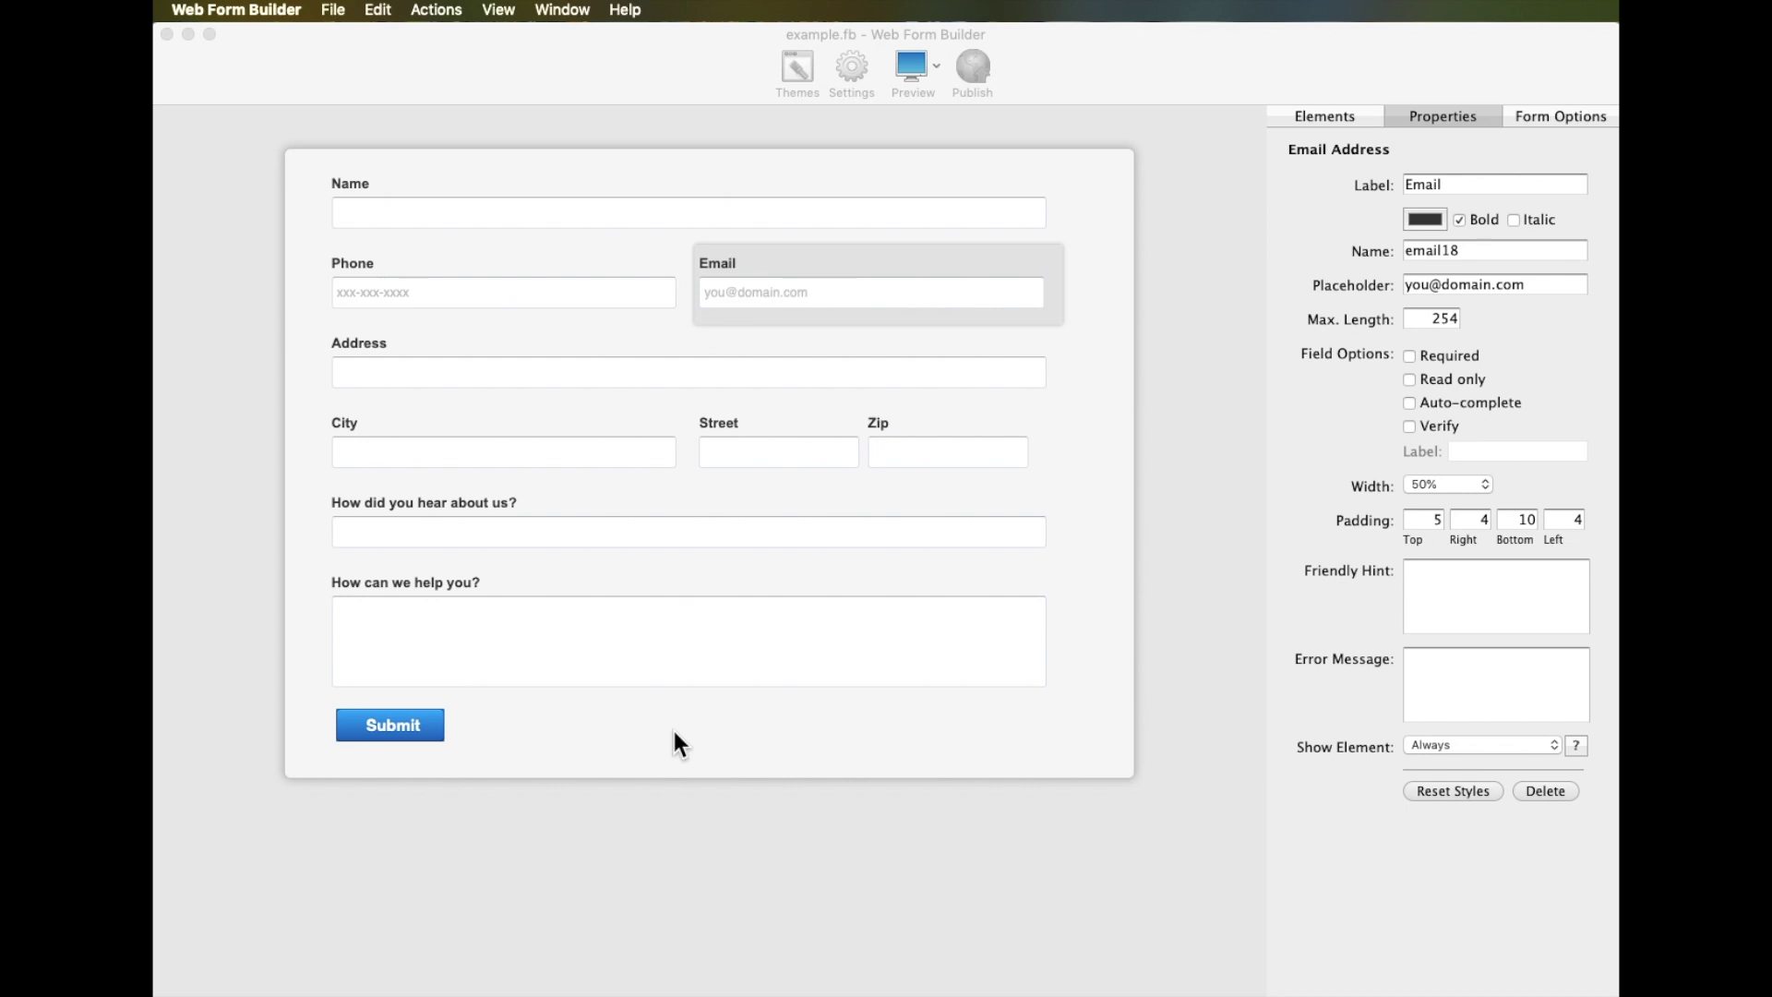
left_click(736, 731)
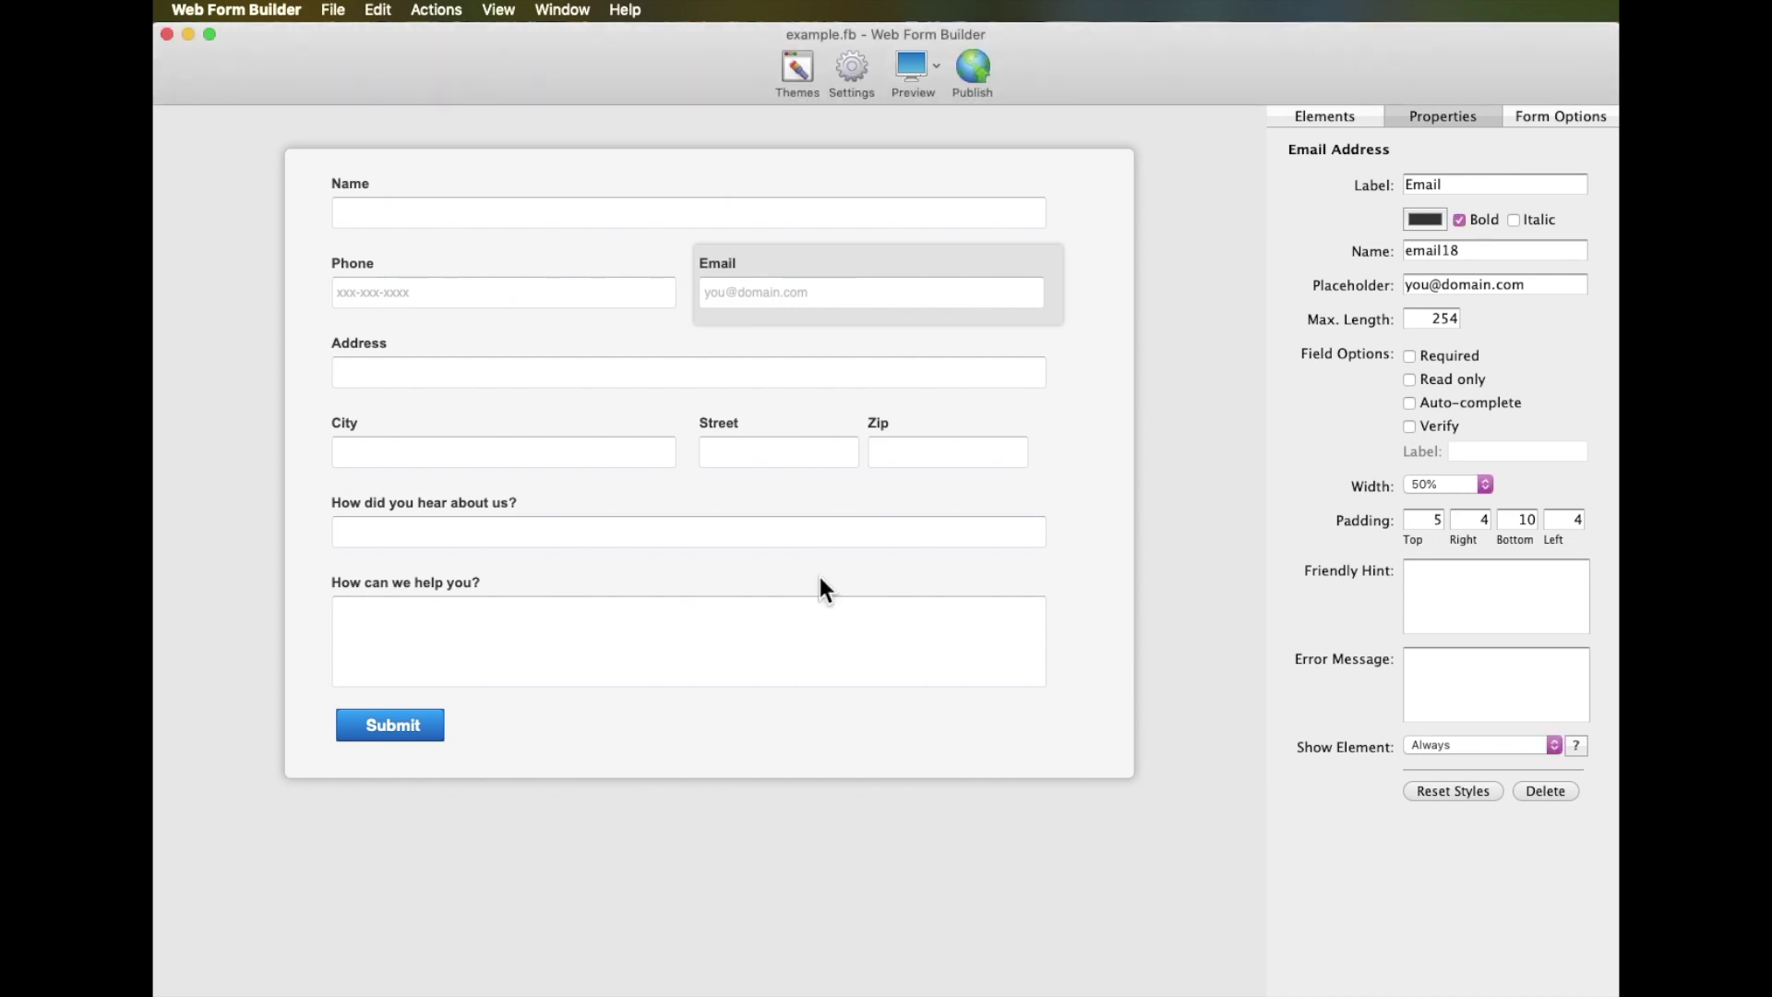
left_click(850, 58)
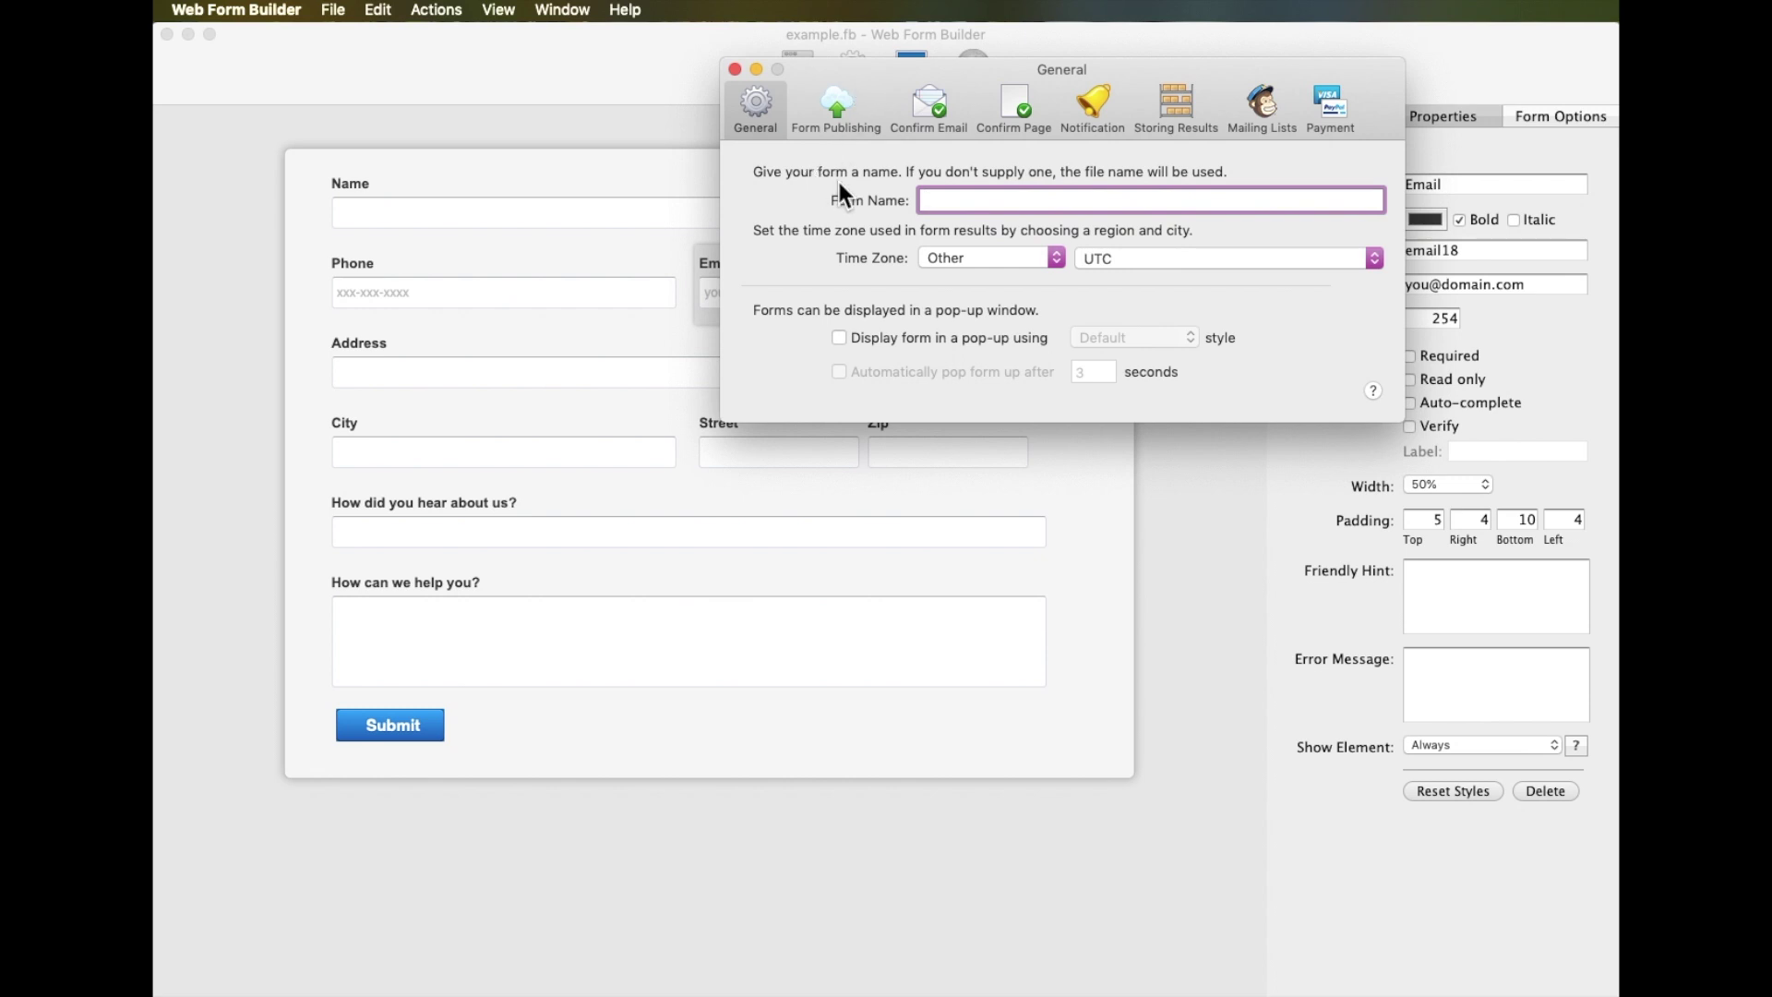
type("example")
key("super+a")
Log in with the account e-mail and password, and publish to super-test.coffeecup.com/forms/
left_click(823, 114)
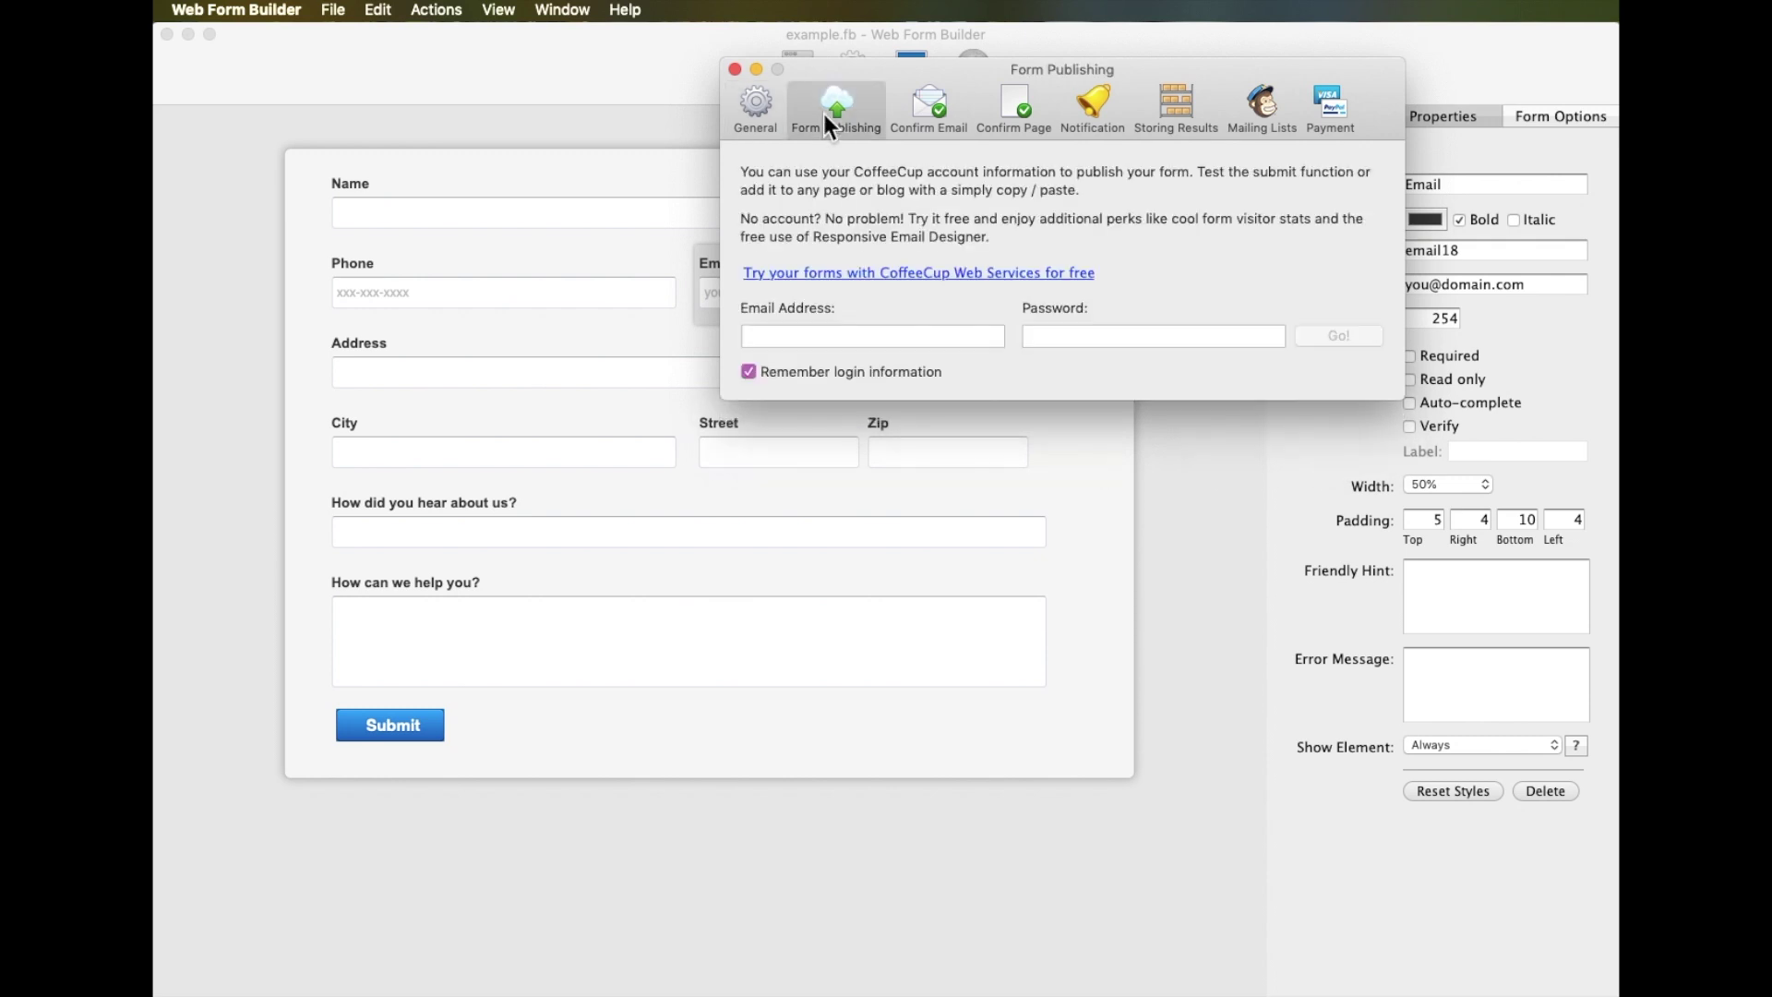
left_click(815, 336)
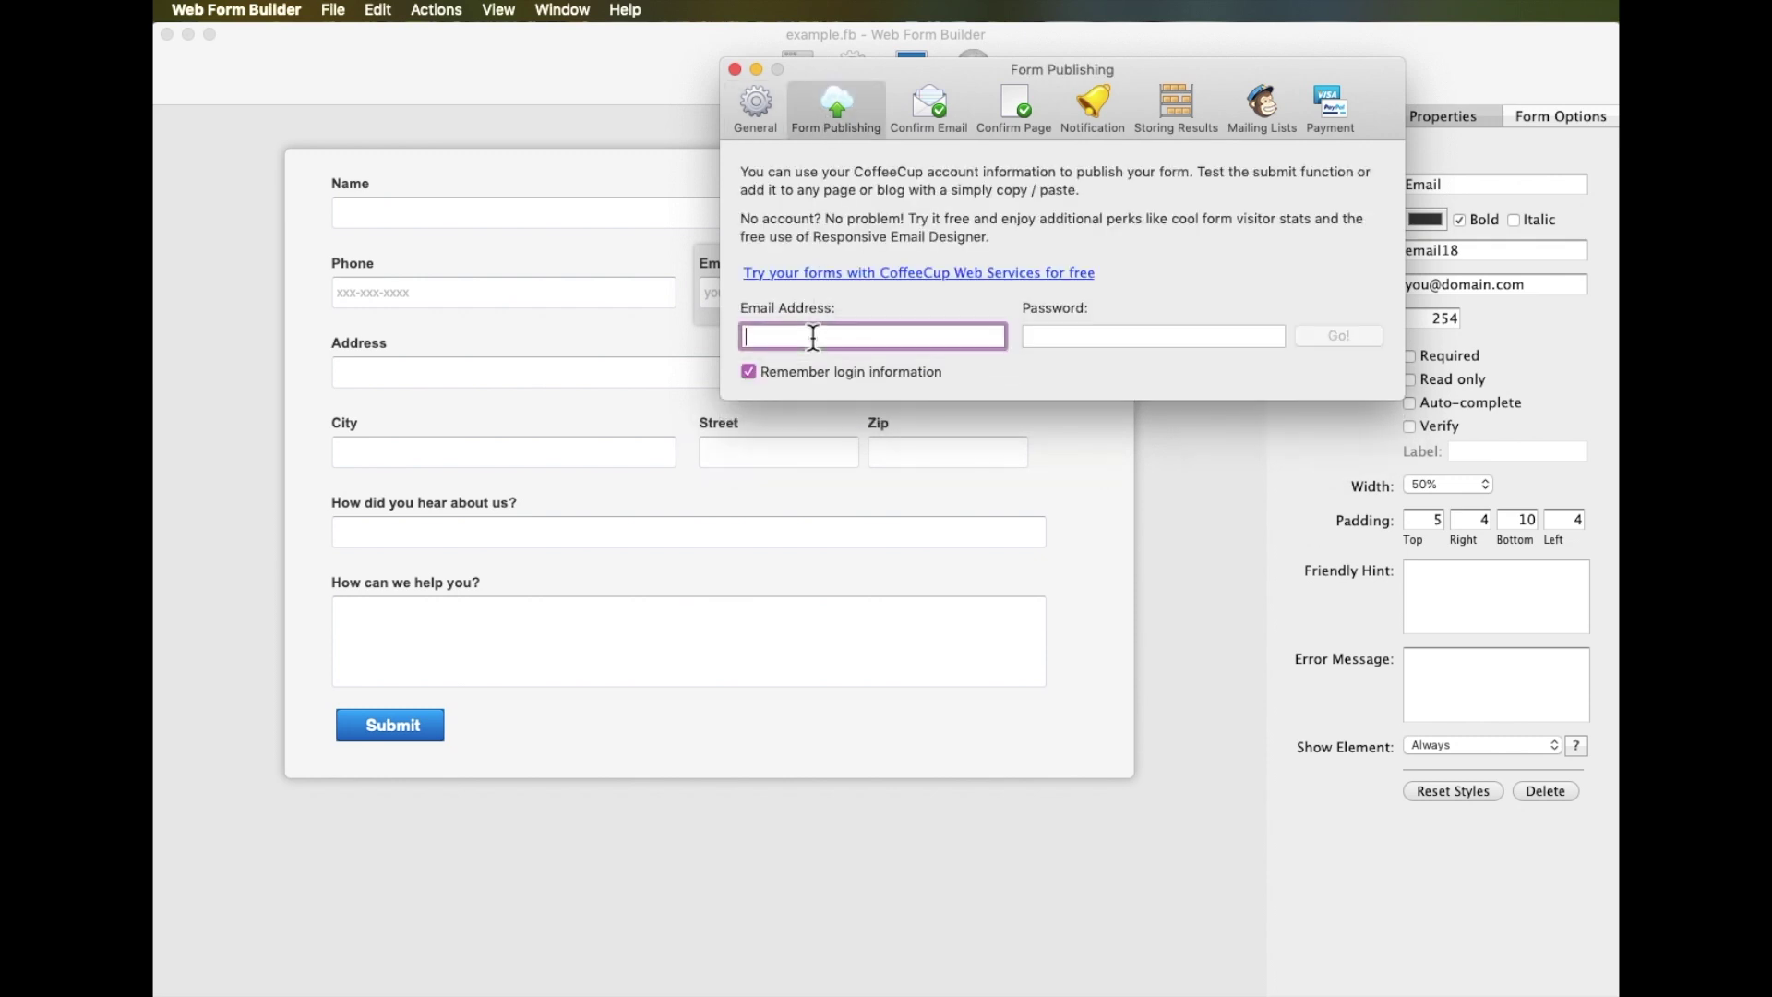
key("Tab")
type("•••••••")
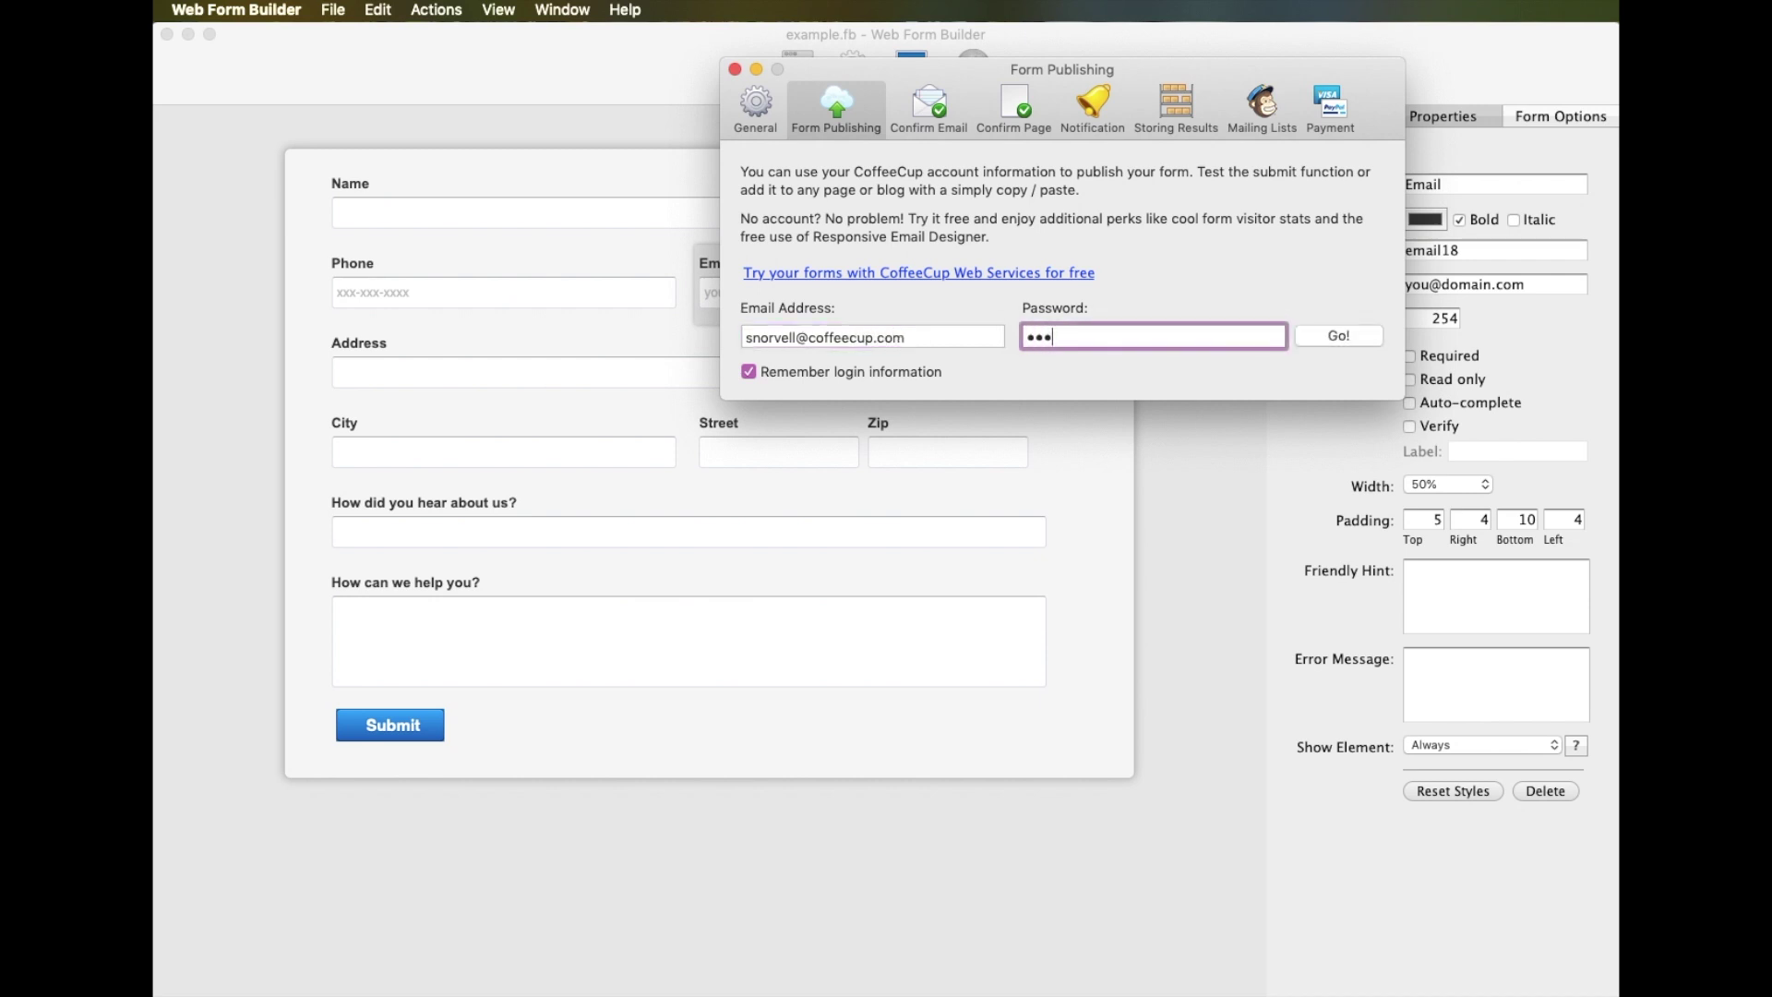
type("•")
key("super+a")
left_click(1344, 336)
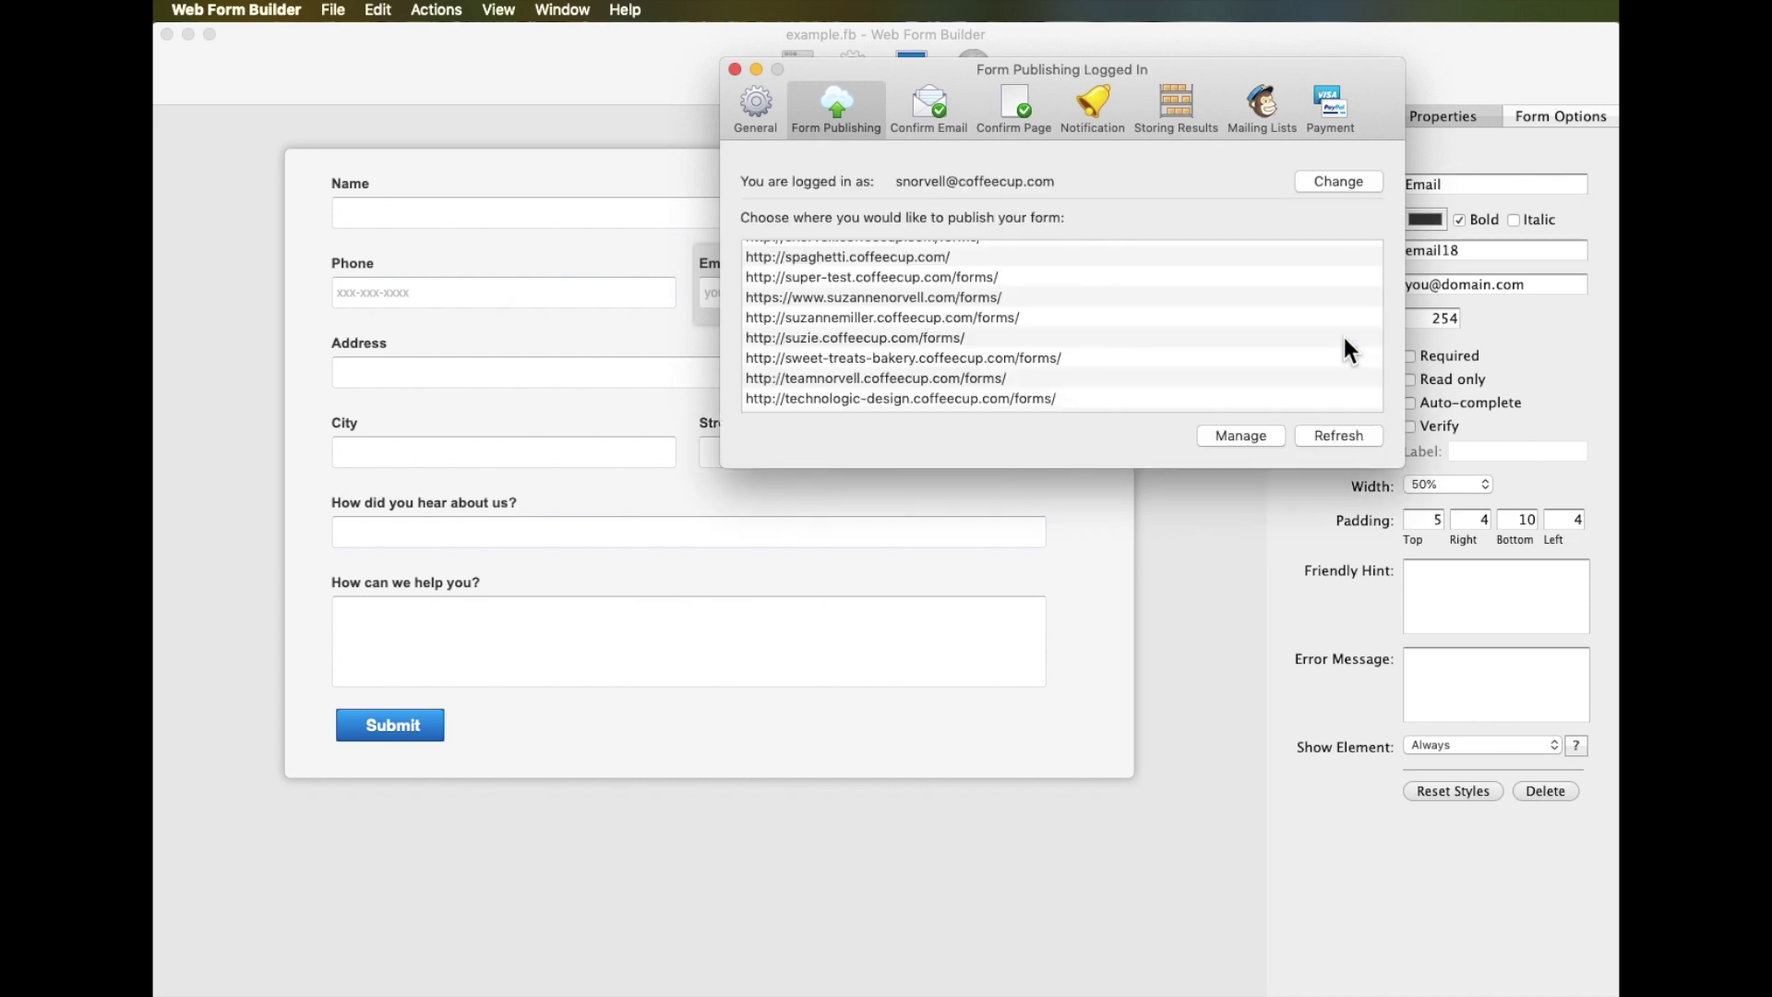
left_click(873, 277)
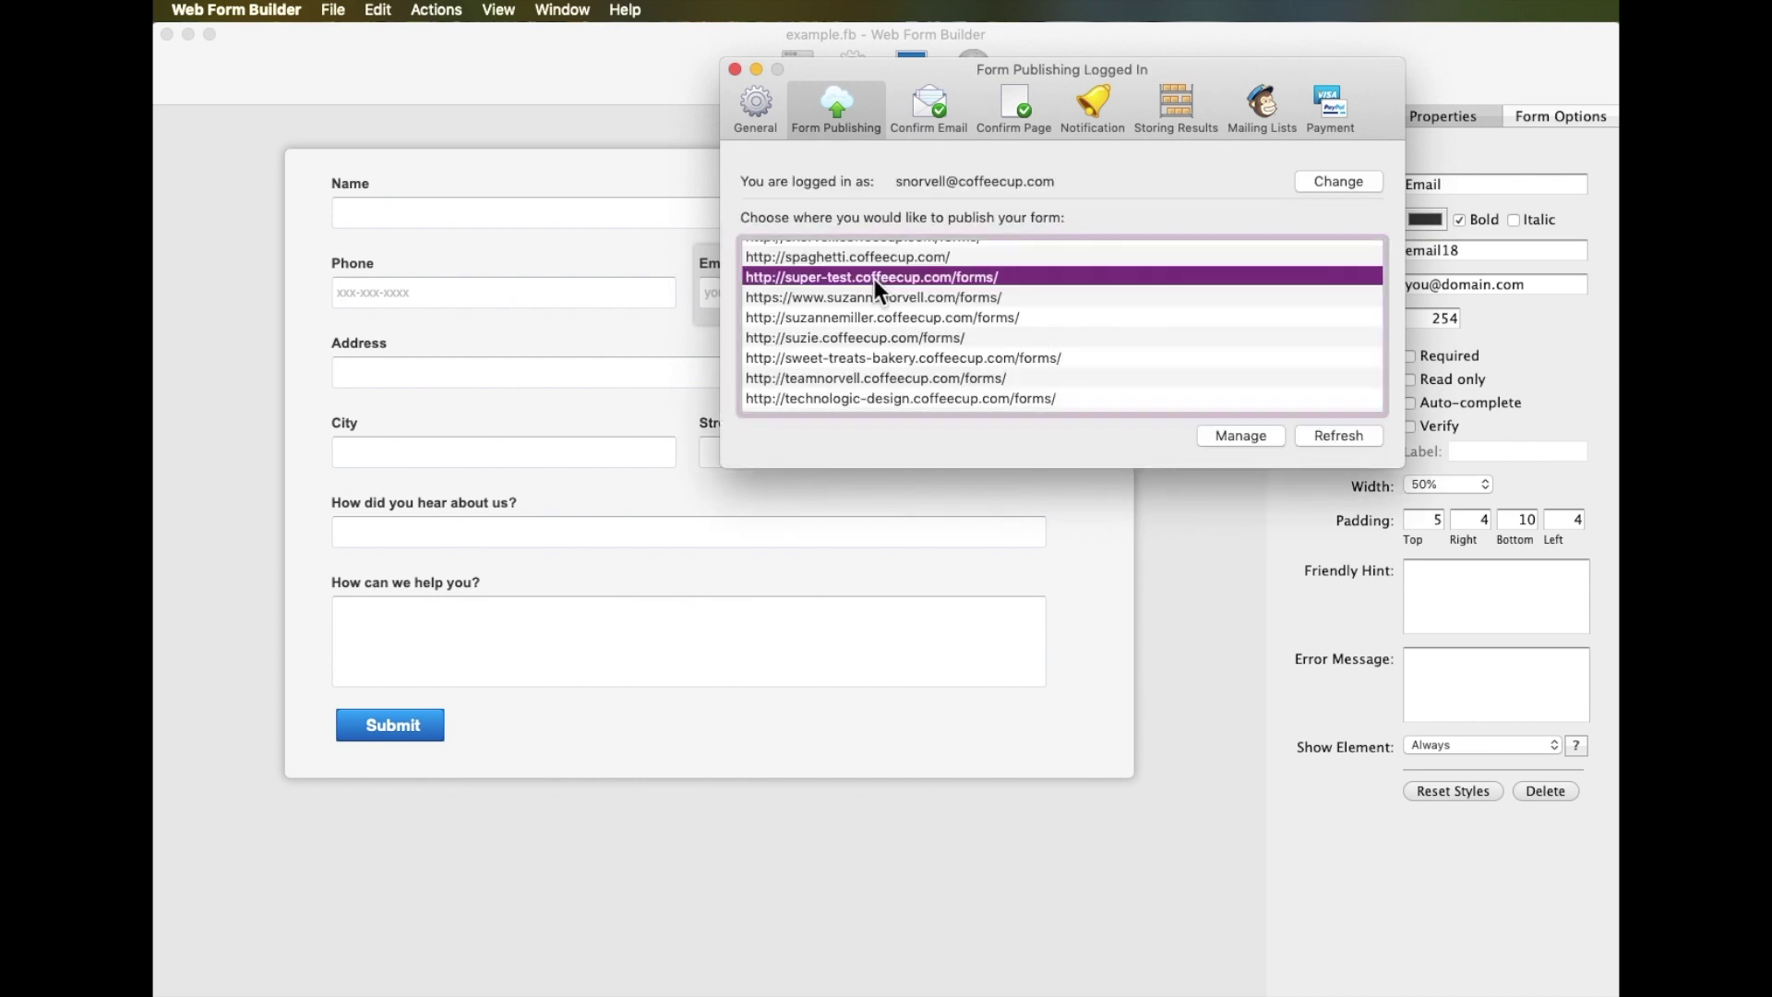
left_click(932, 109)
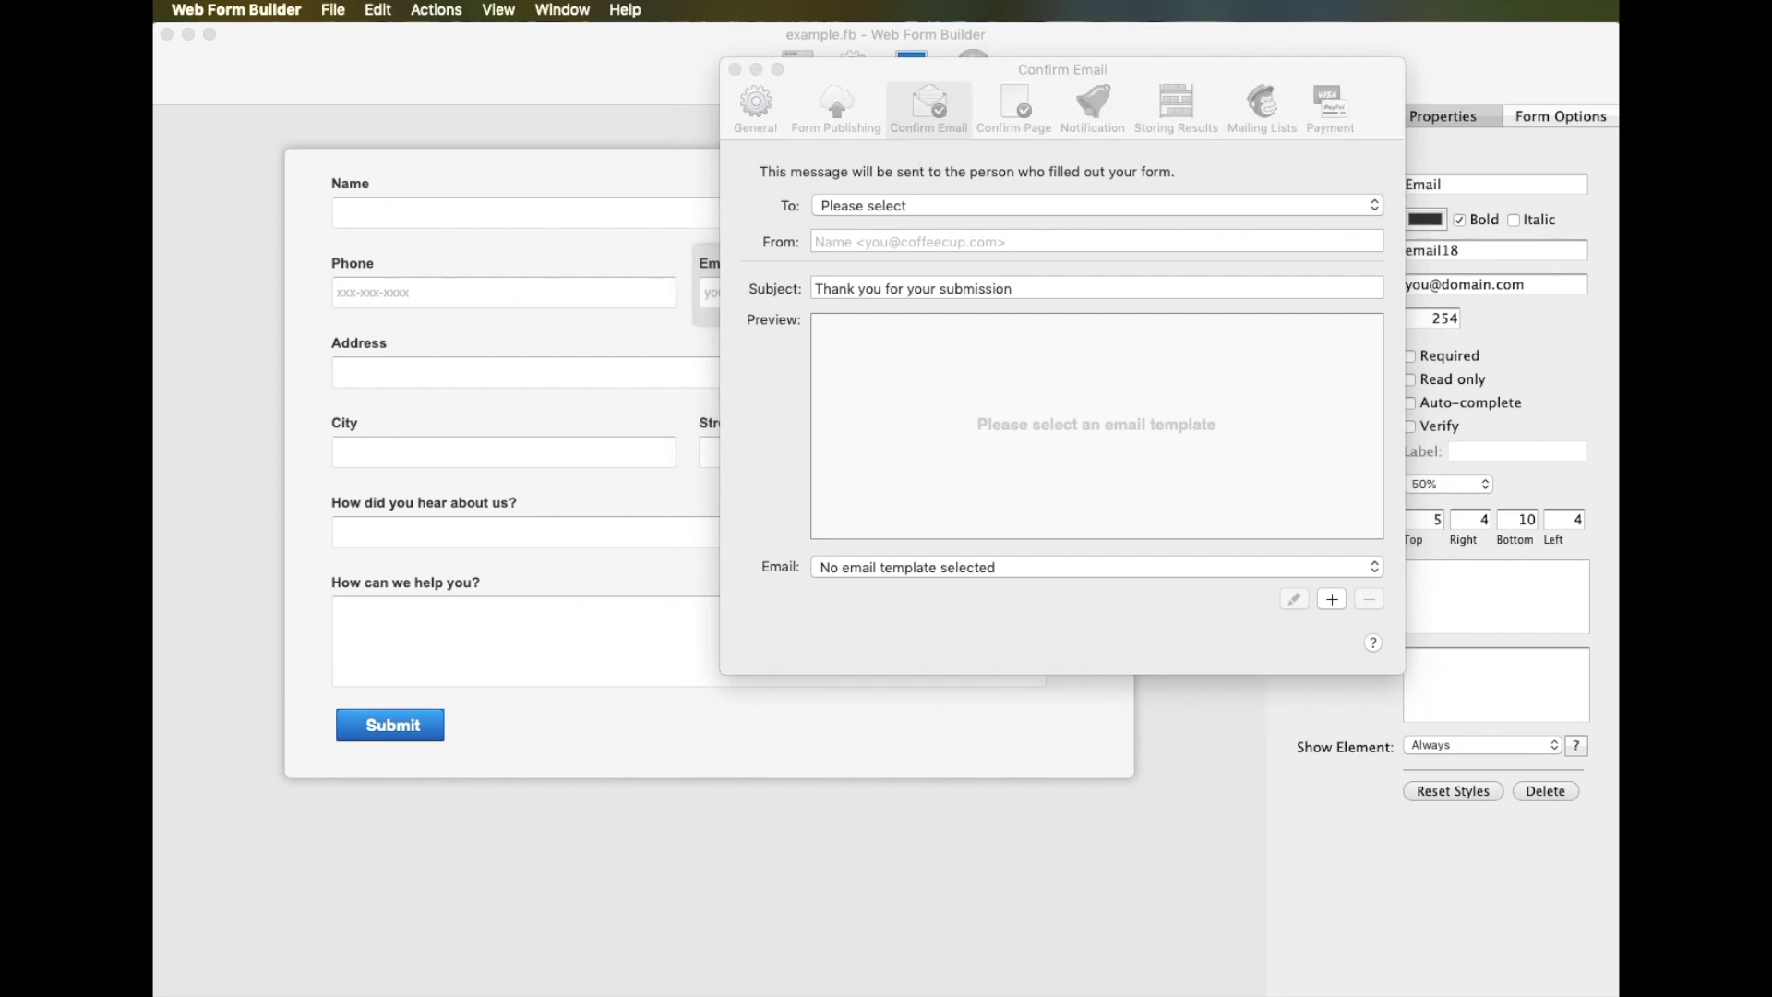
Send the confirmation email to the [email18] field
left_click(829, 253)
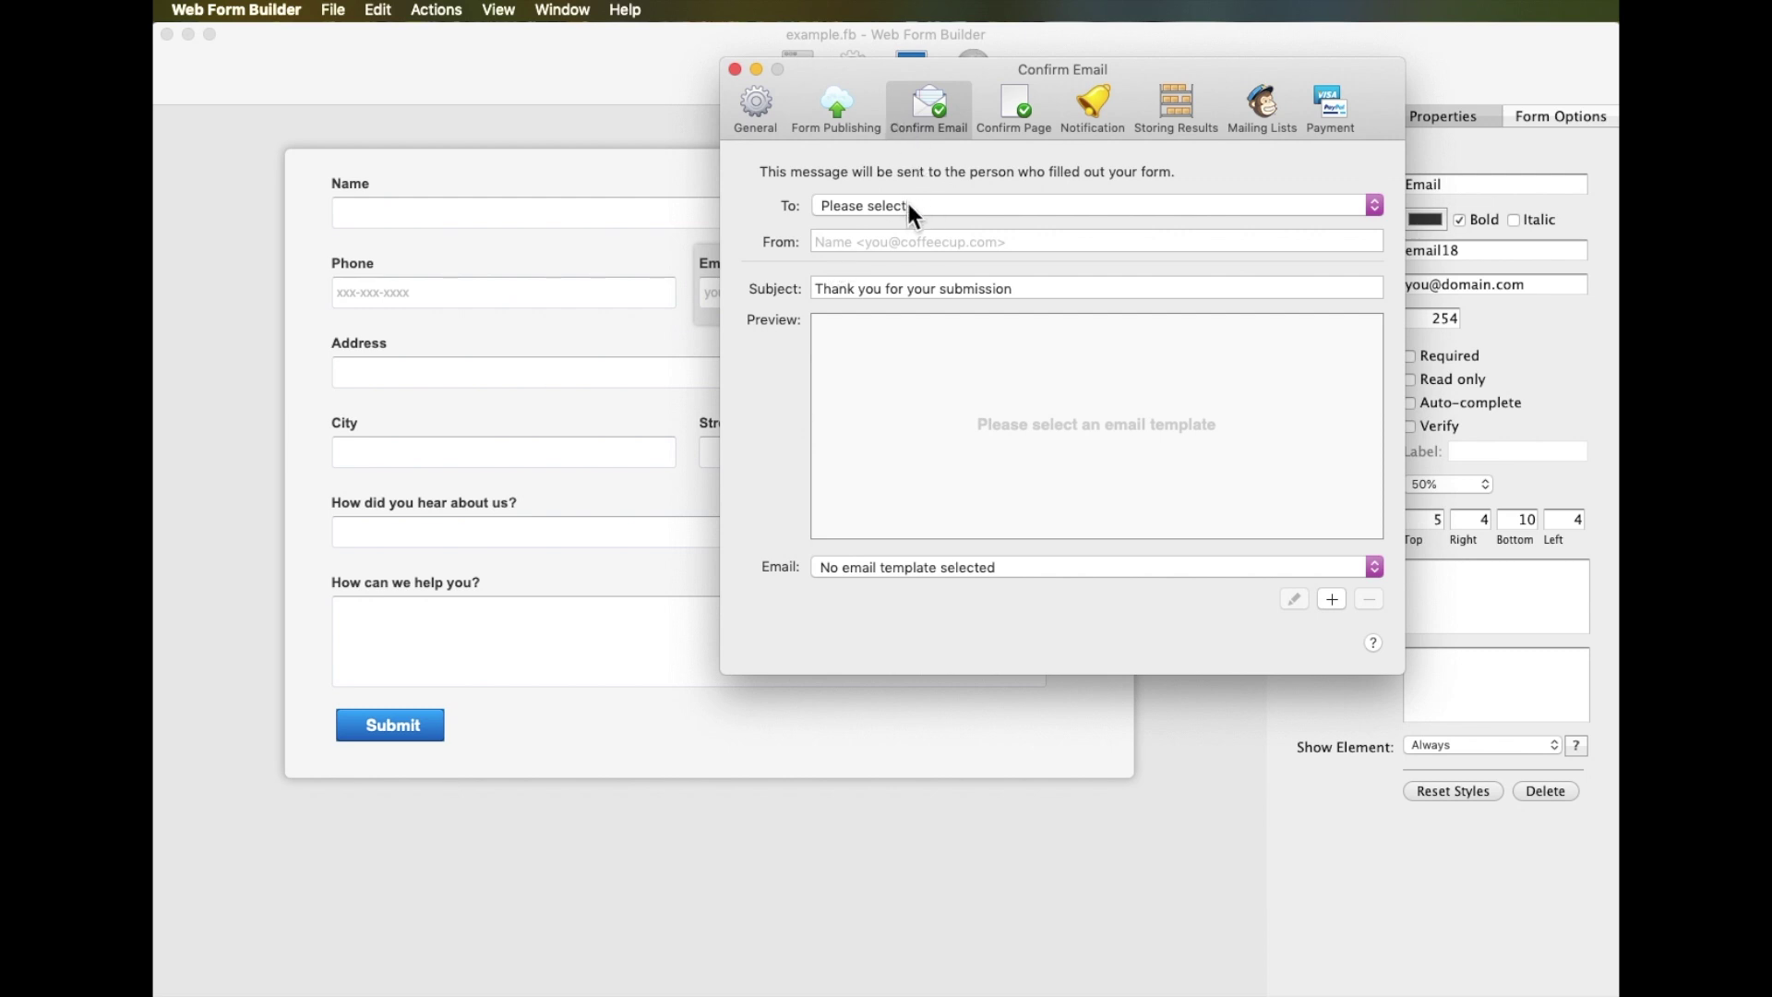
left_click(947, 205)
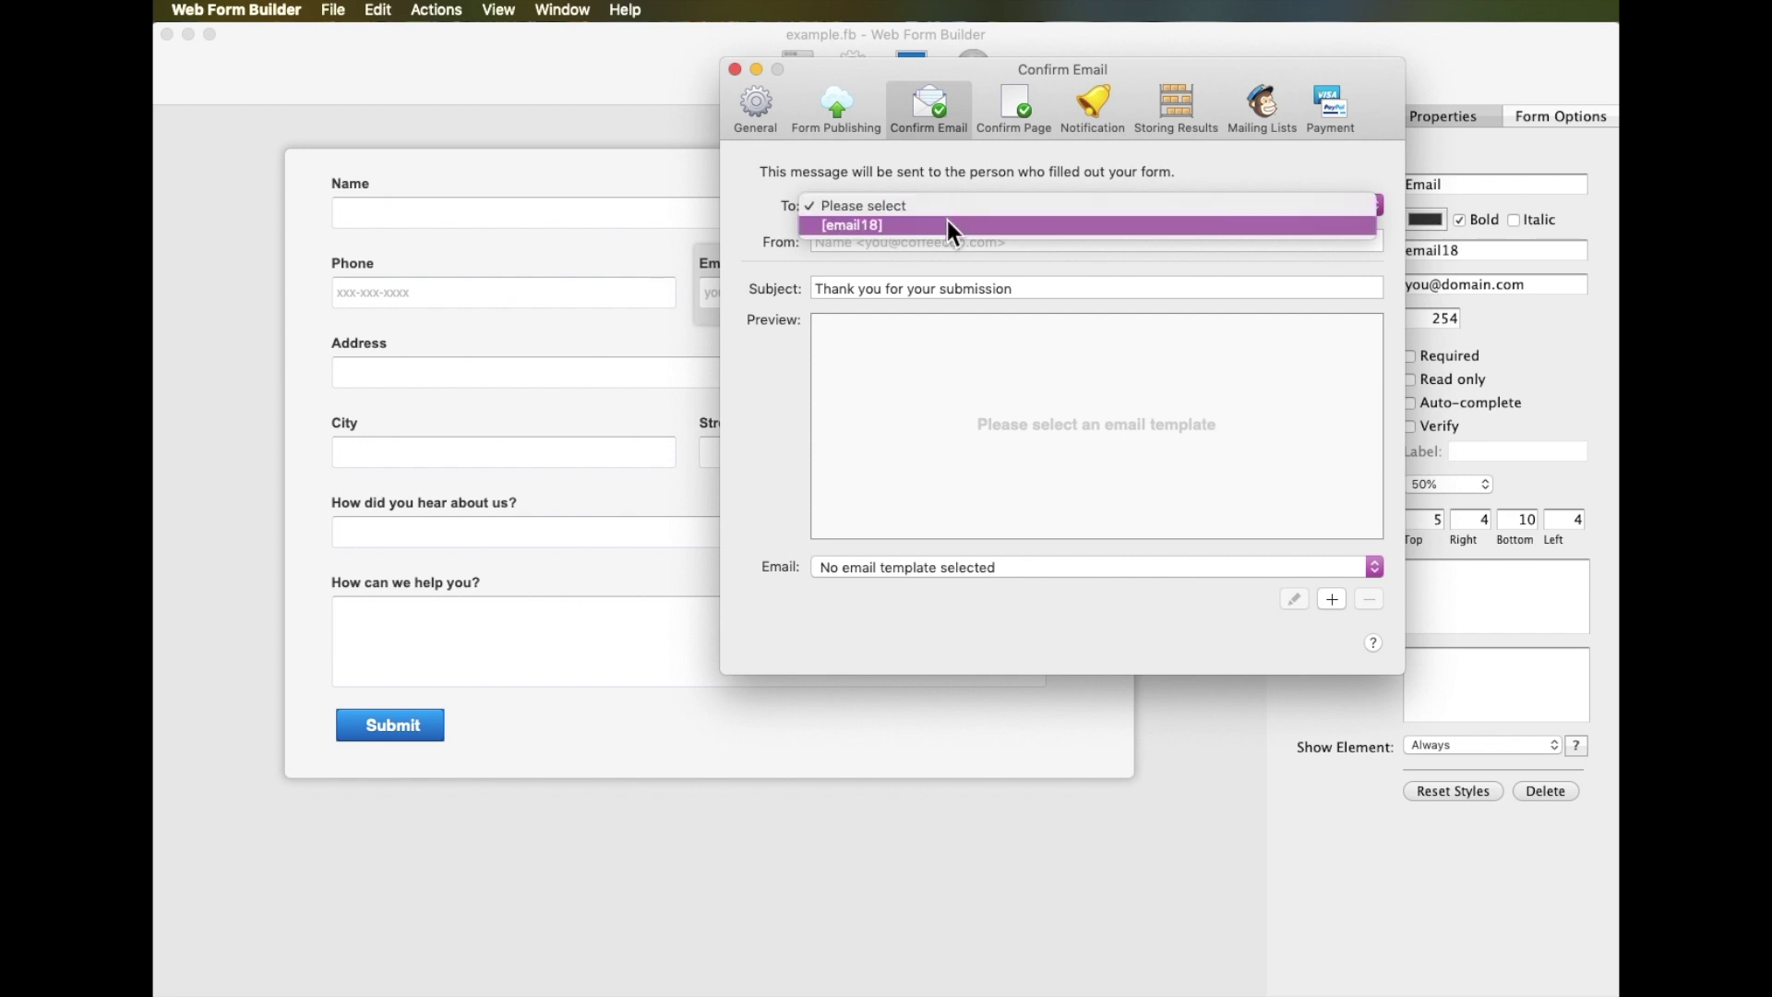
left_click(947, 224)
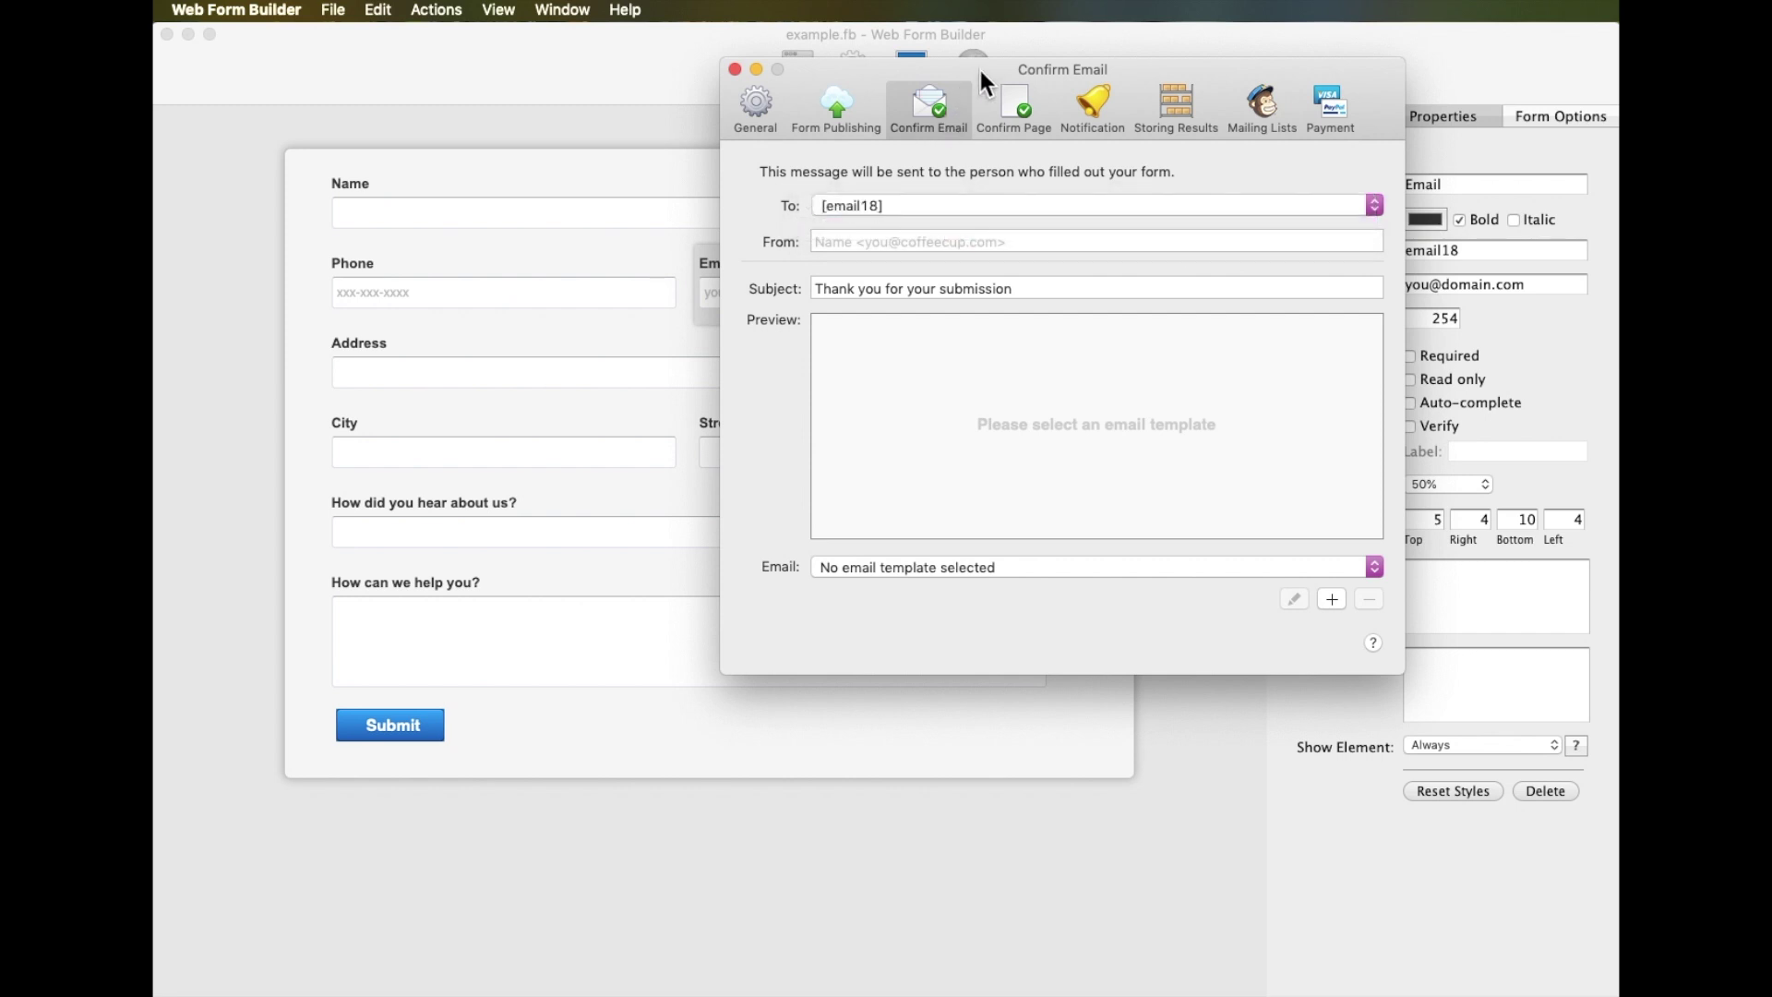
Apply the Blue Pop template to the confirmation email
left_click_drag(982, 70, 954, 354)
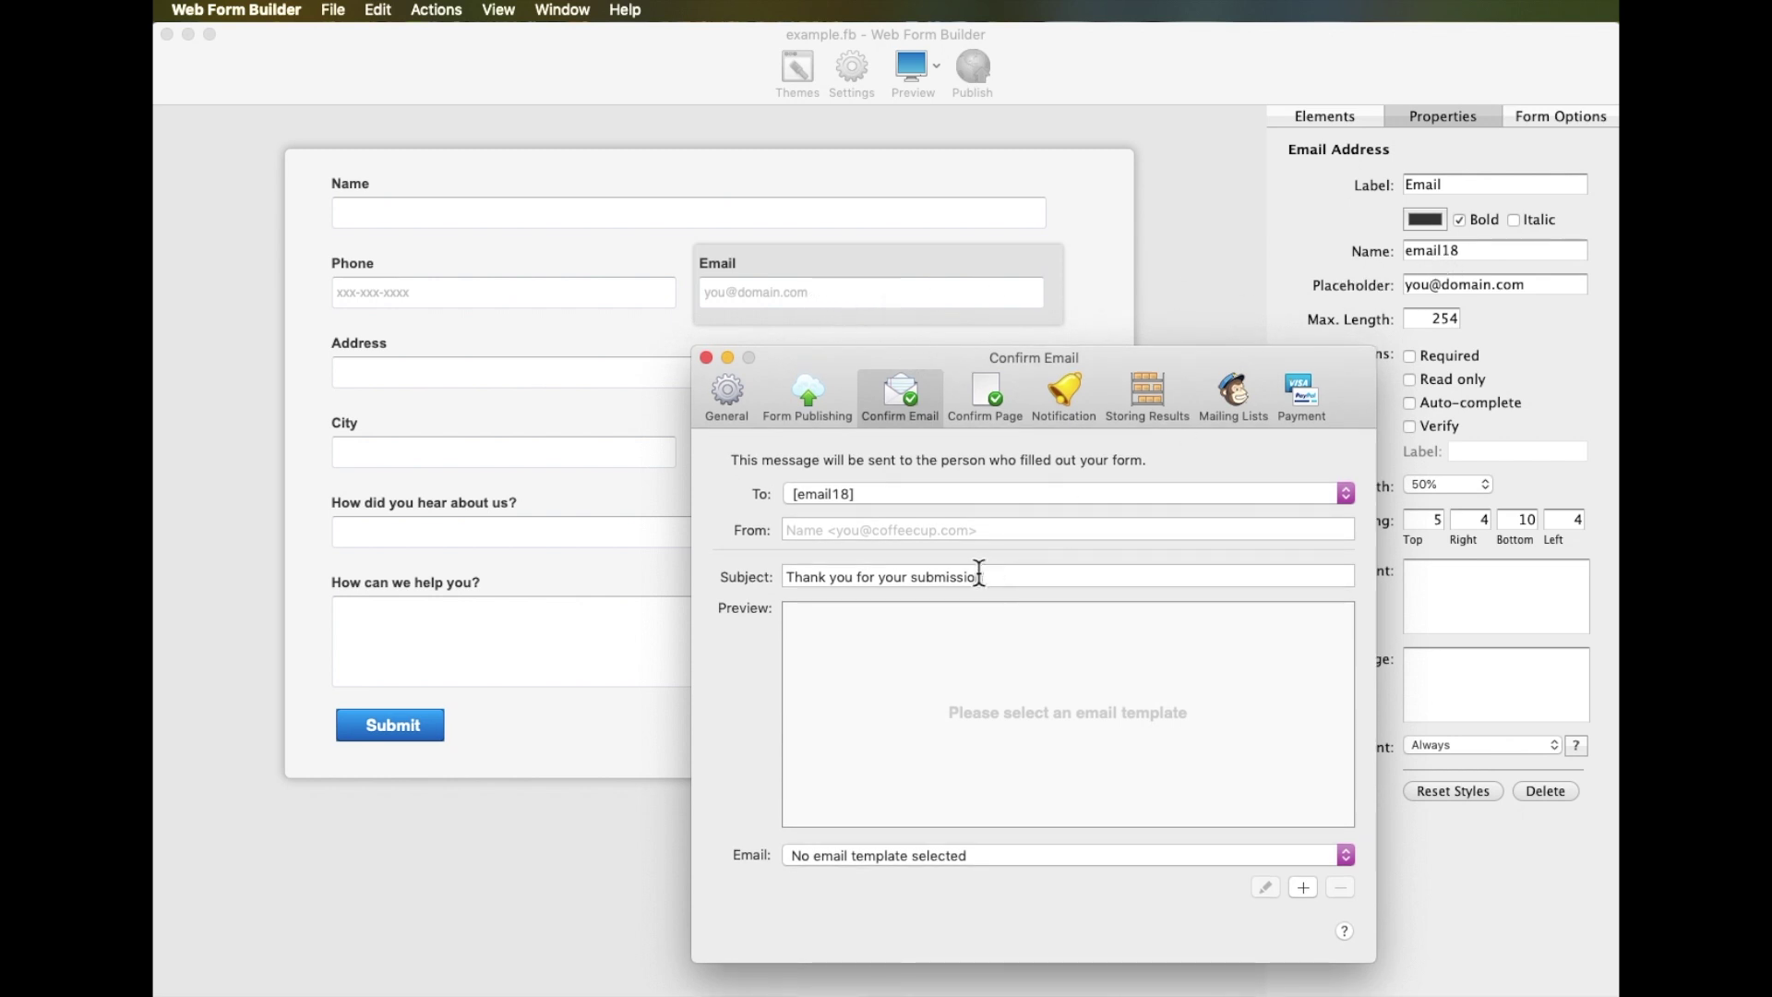
left_click(905, 855)
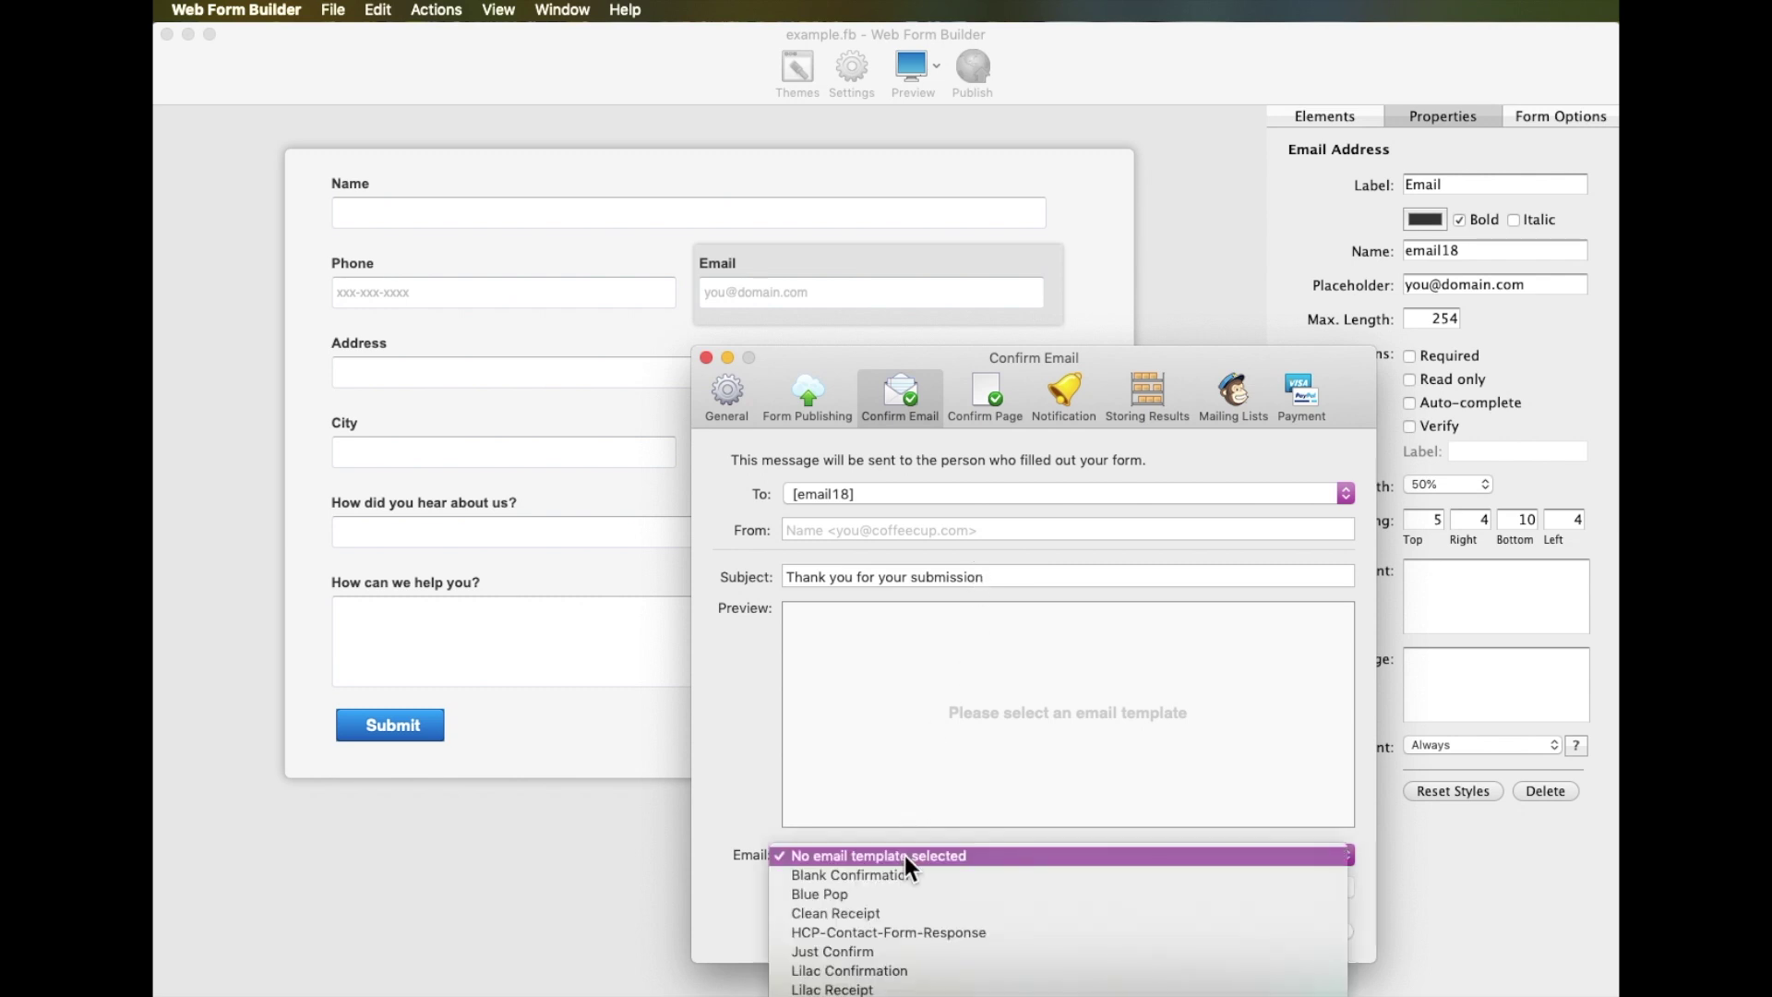
left_click(904, 856)
left_click_drag(1025, 360, 1016, 98)
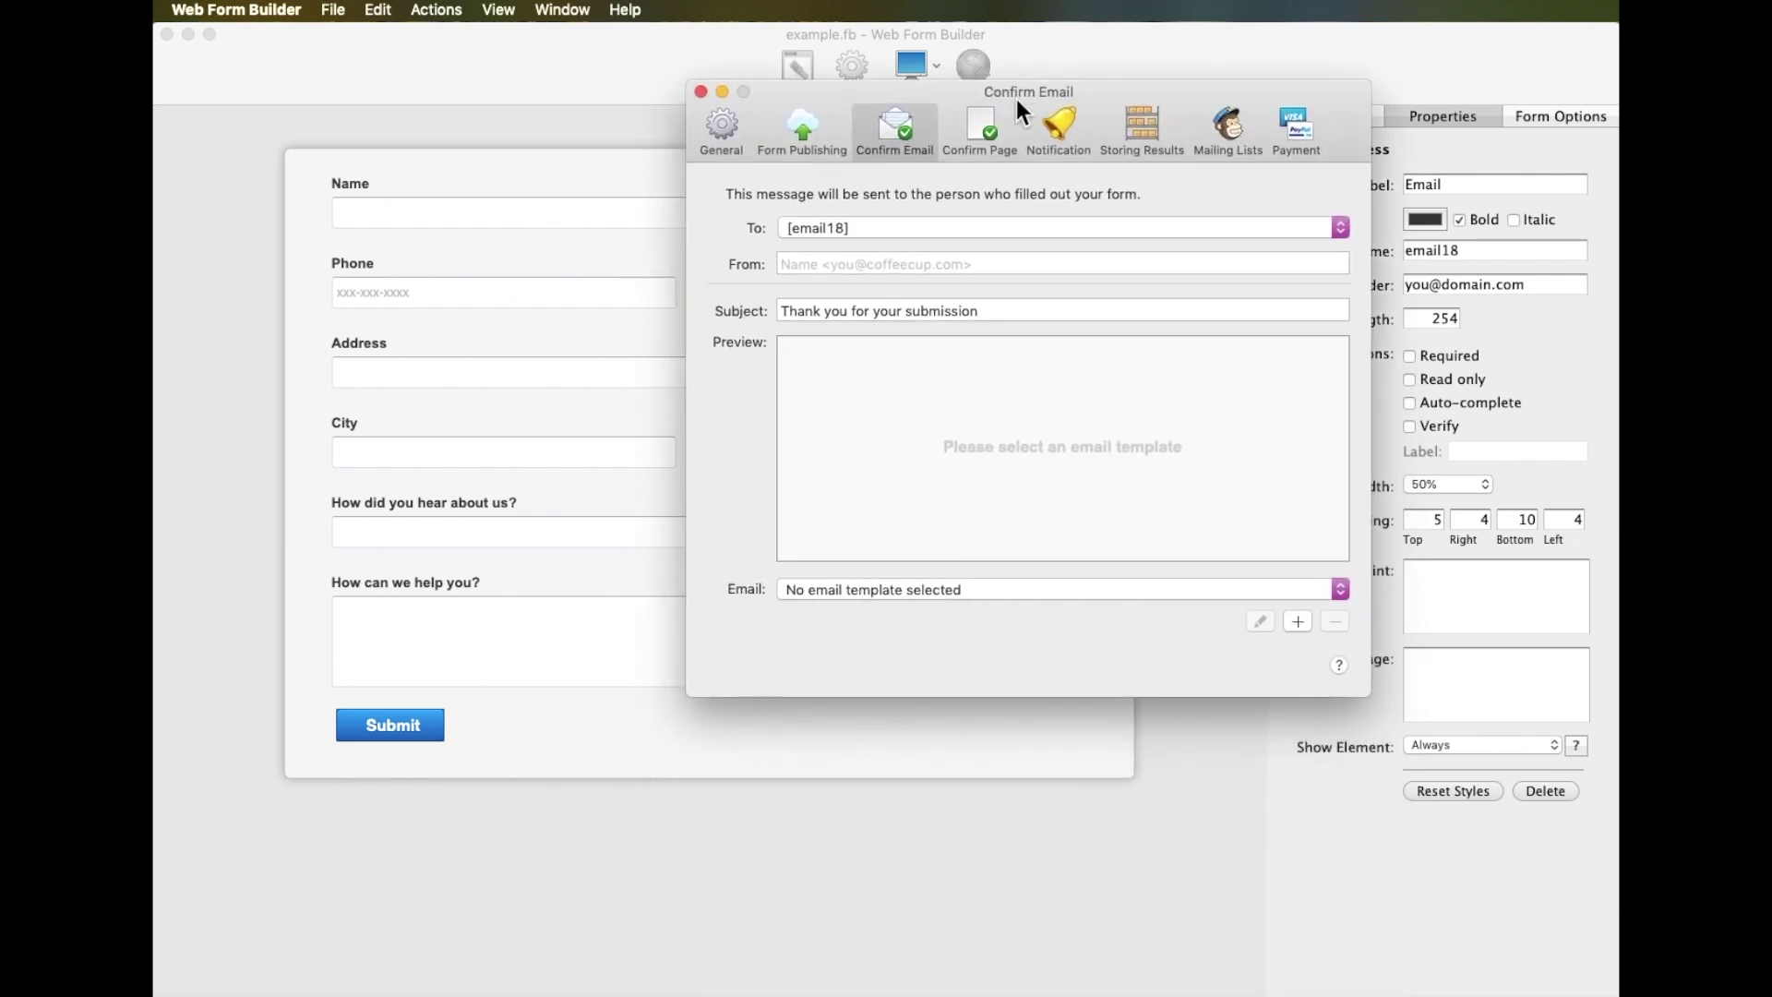
left_click(930, 591)
left_click(933, 628)
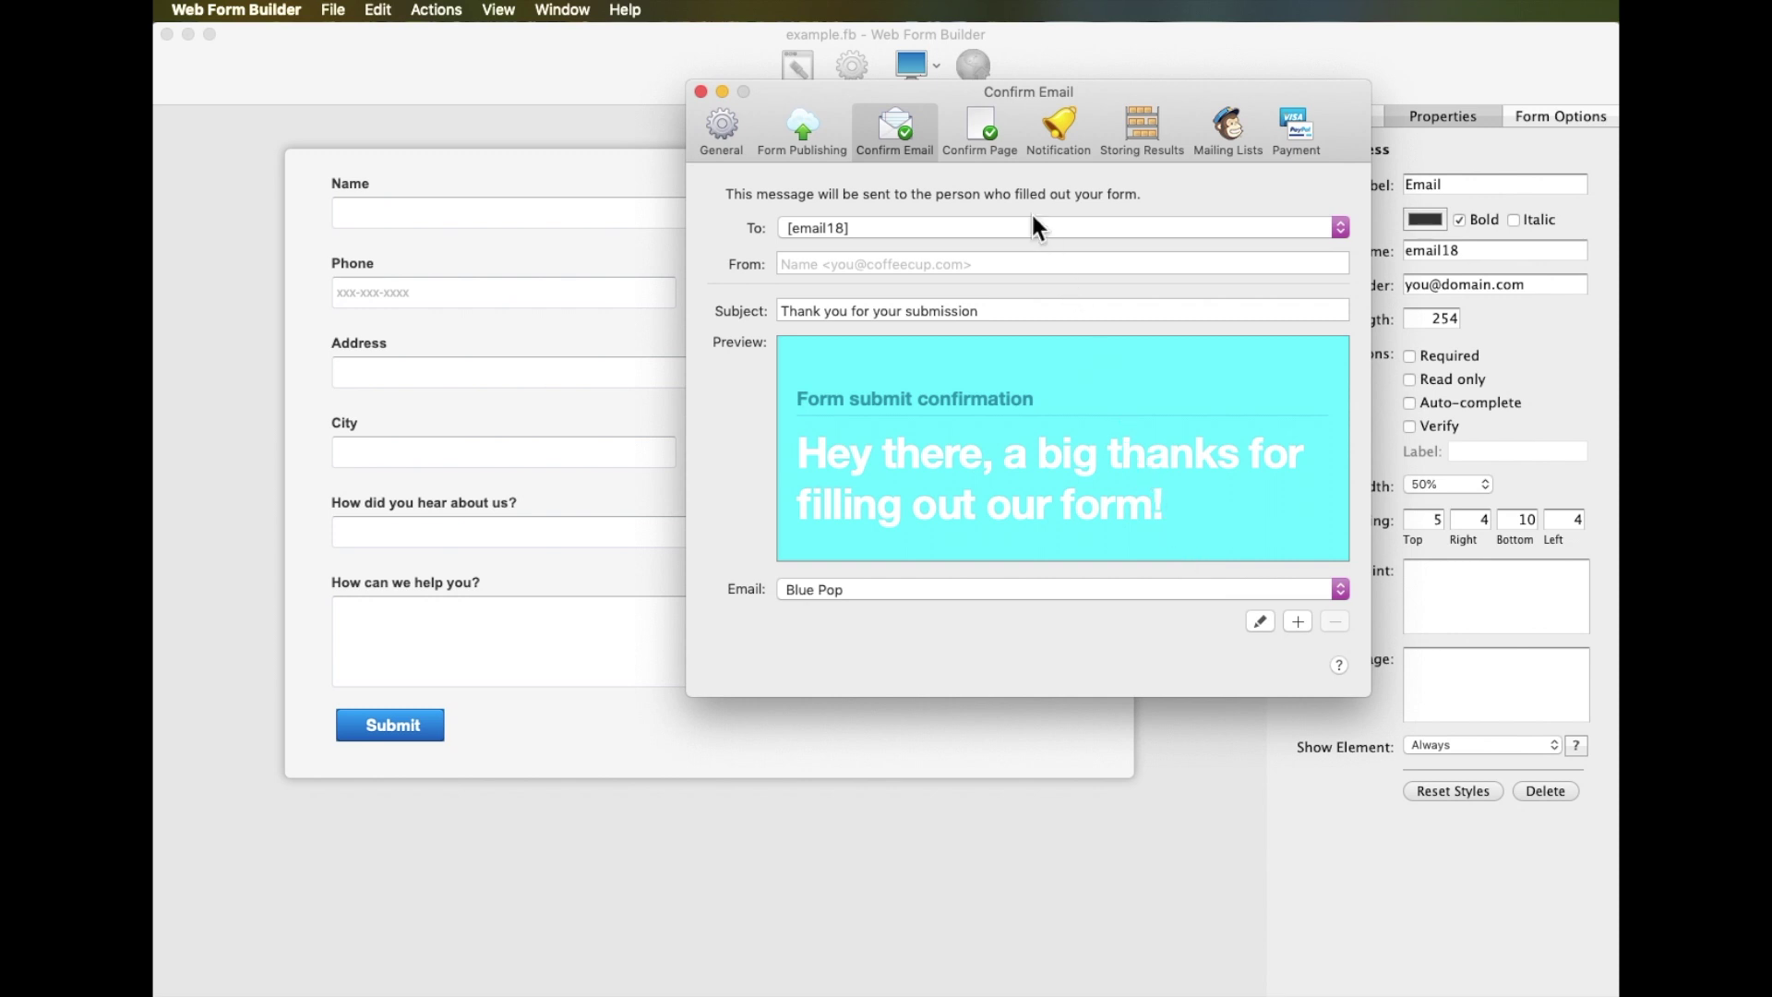
Show the Confirm Page options, which display a confirmation message after submission
left_click(984, 129)
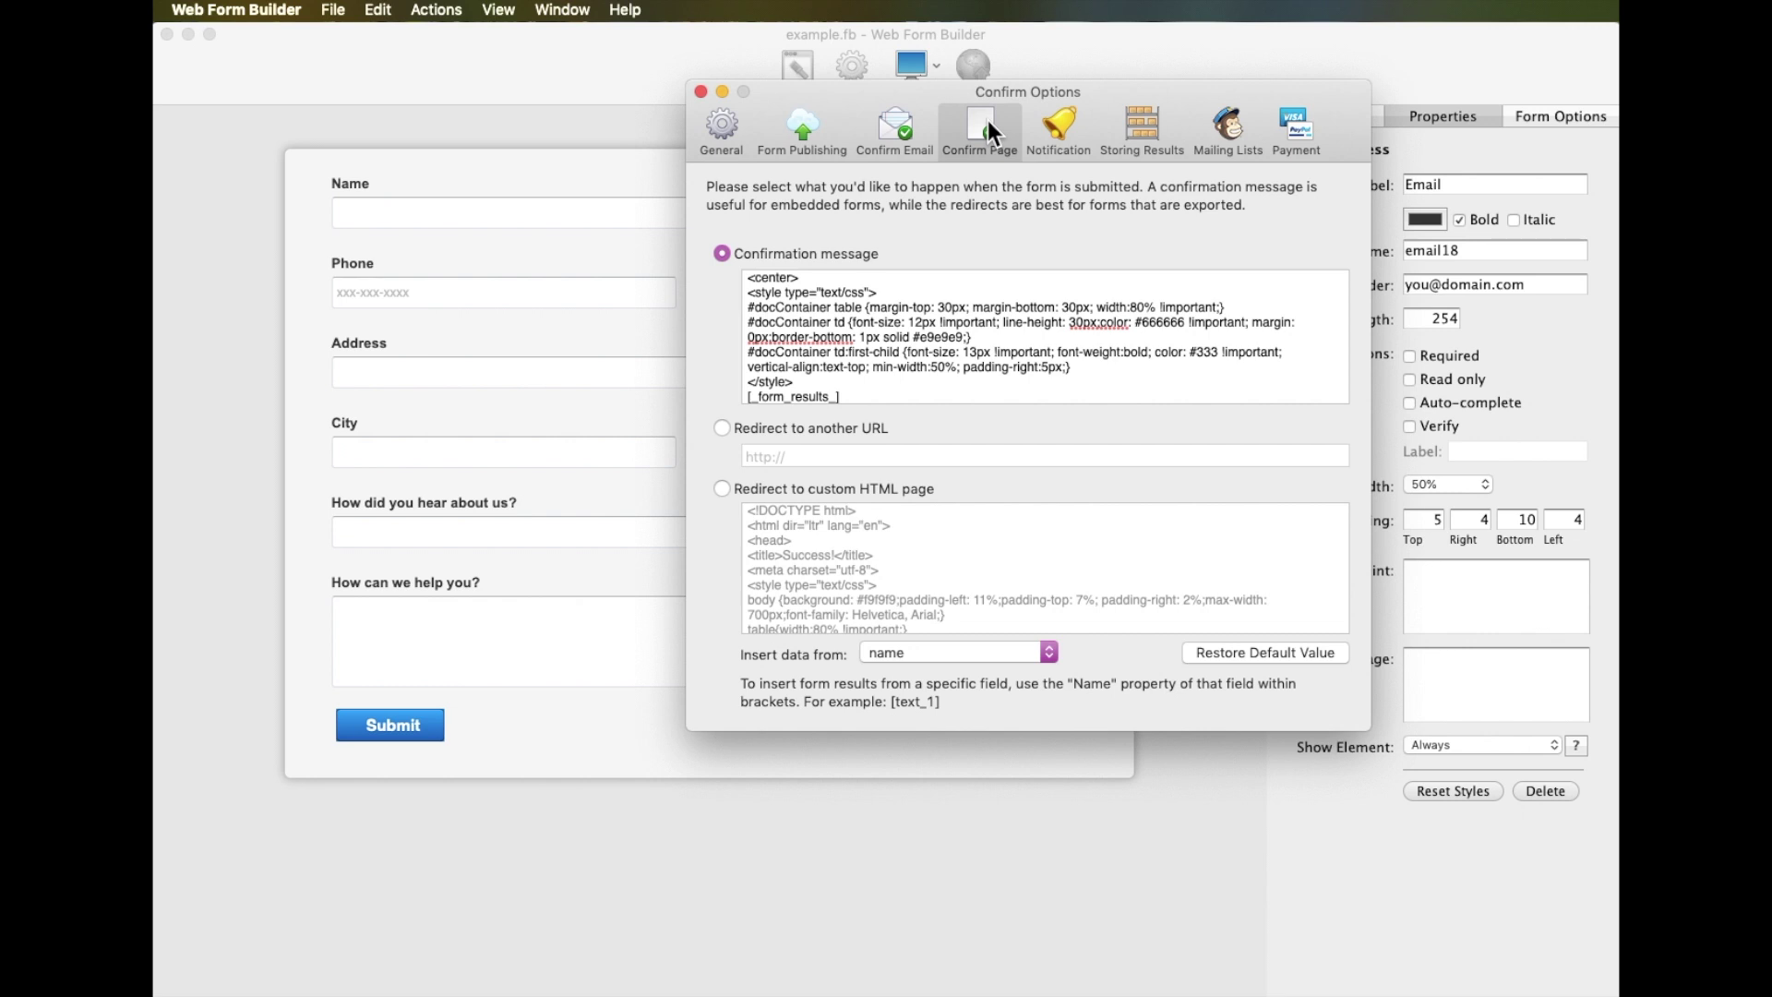
Address the notification email, subject 'Someone filled out your form!', using the Submit Alert Smooth template
left_click(1052, 122)
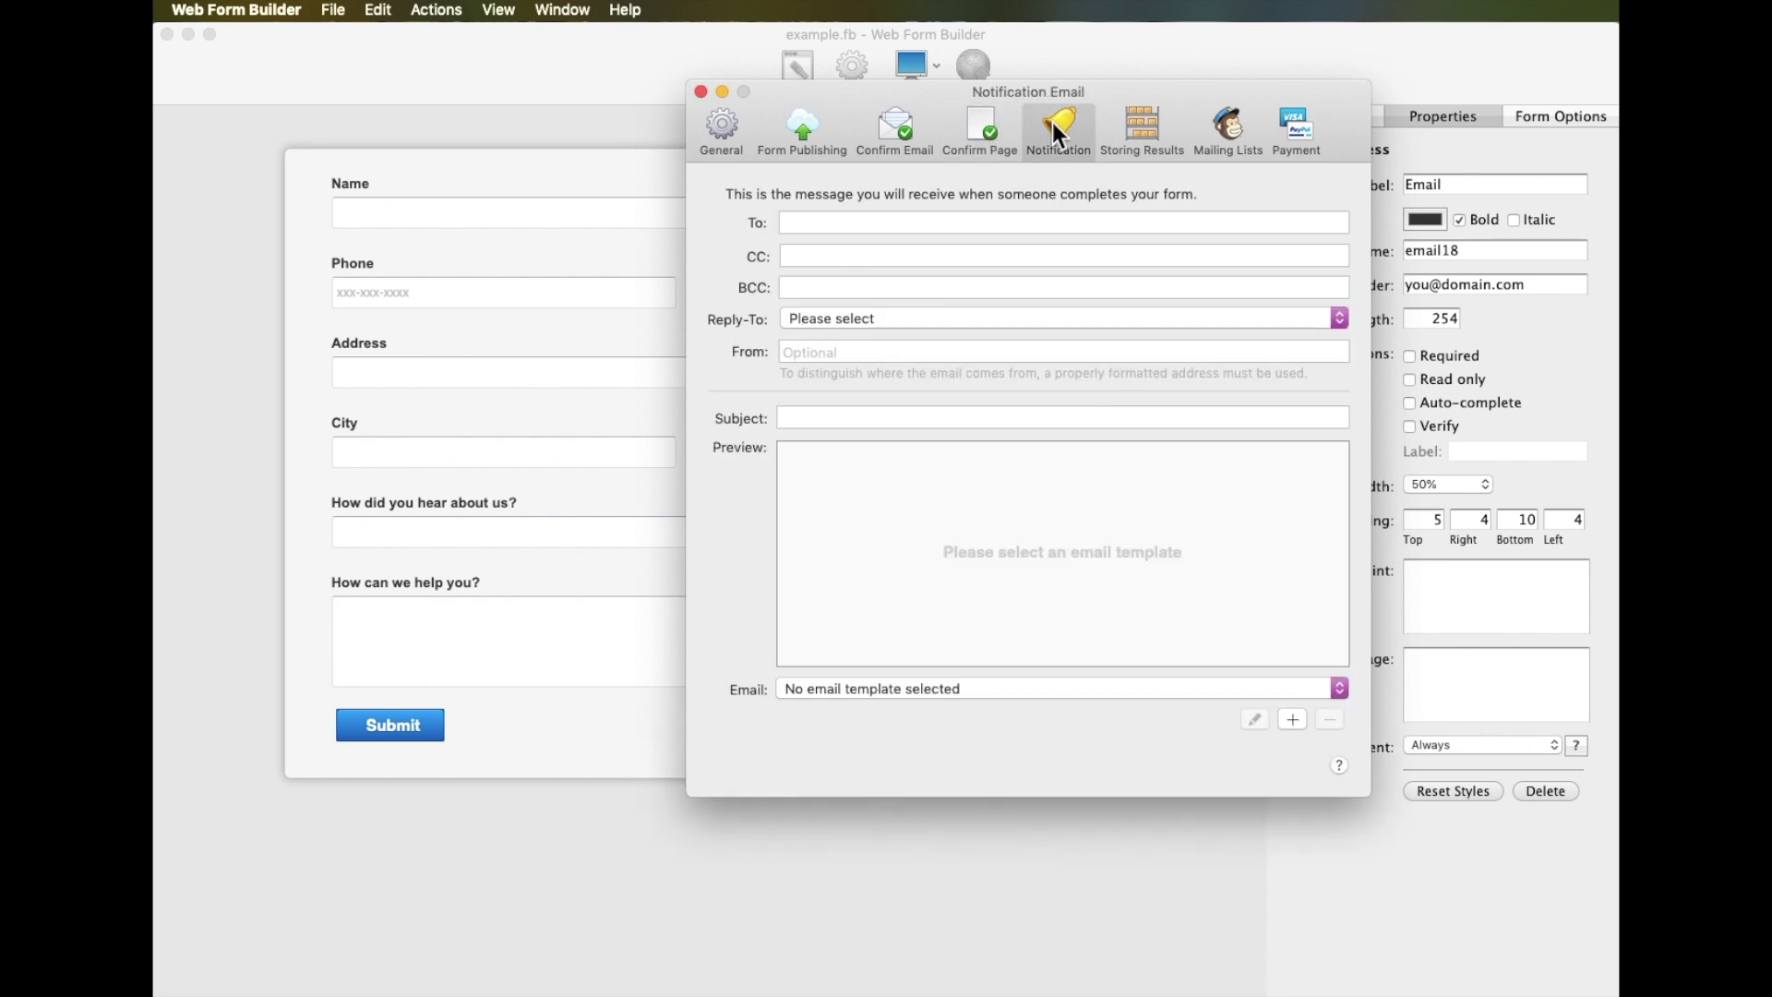
left_click(1021, 221)
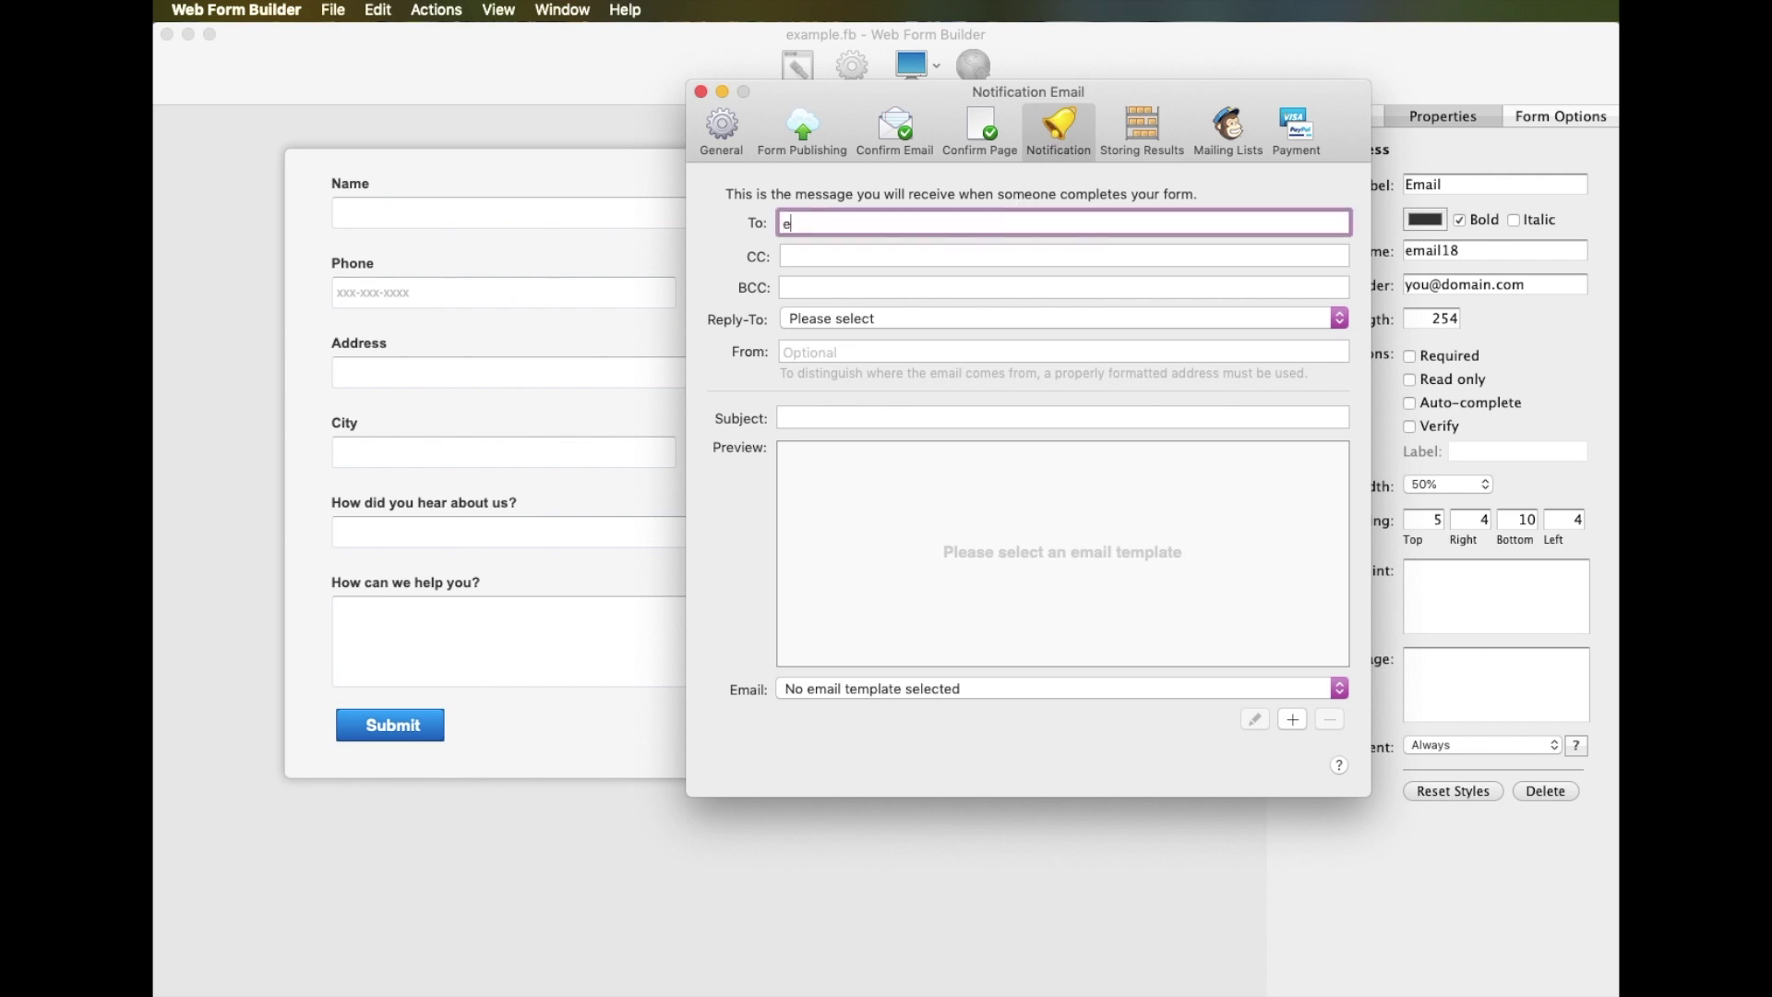
key("Tab")
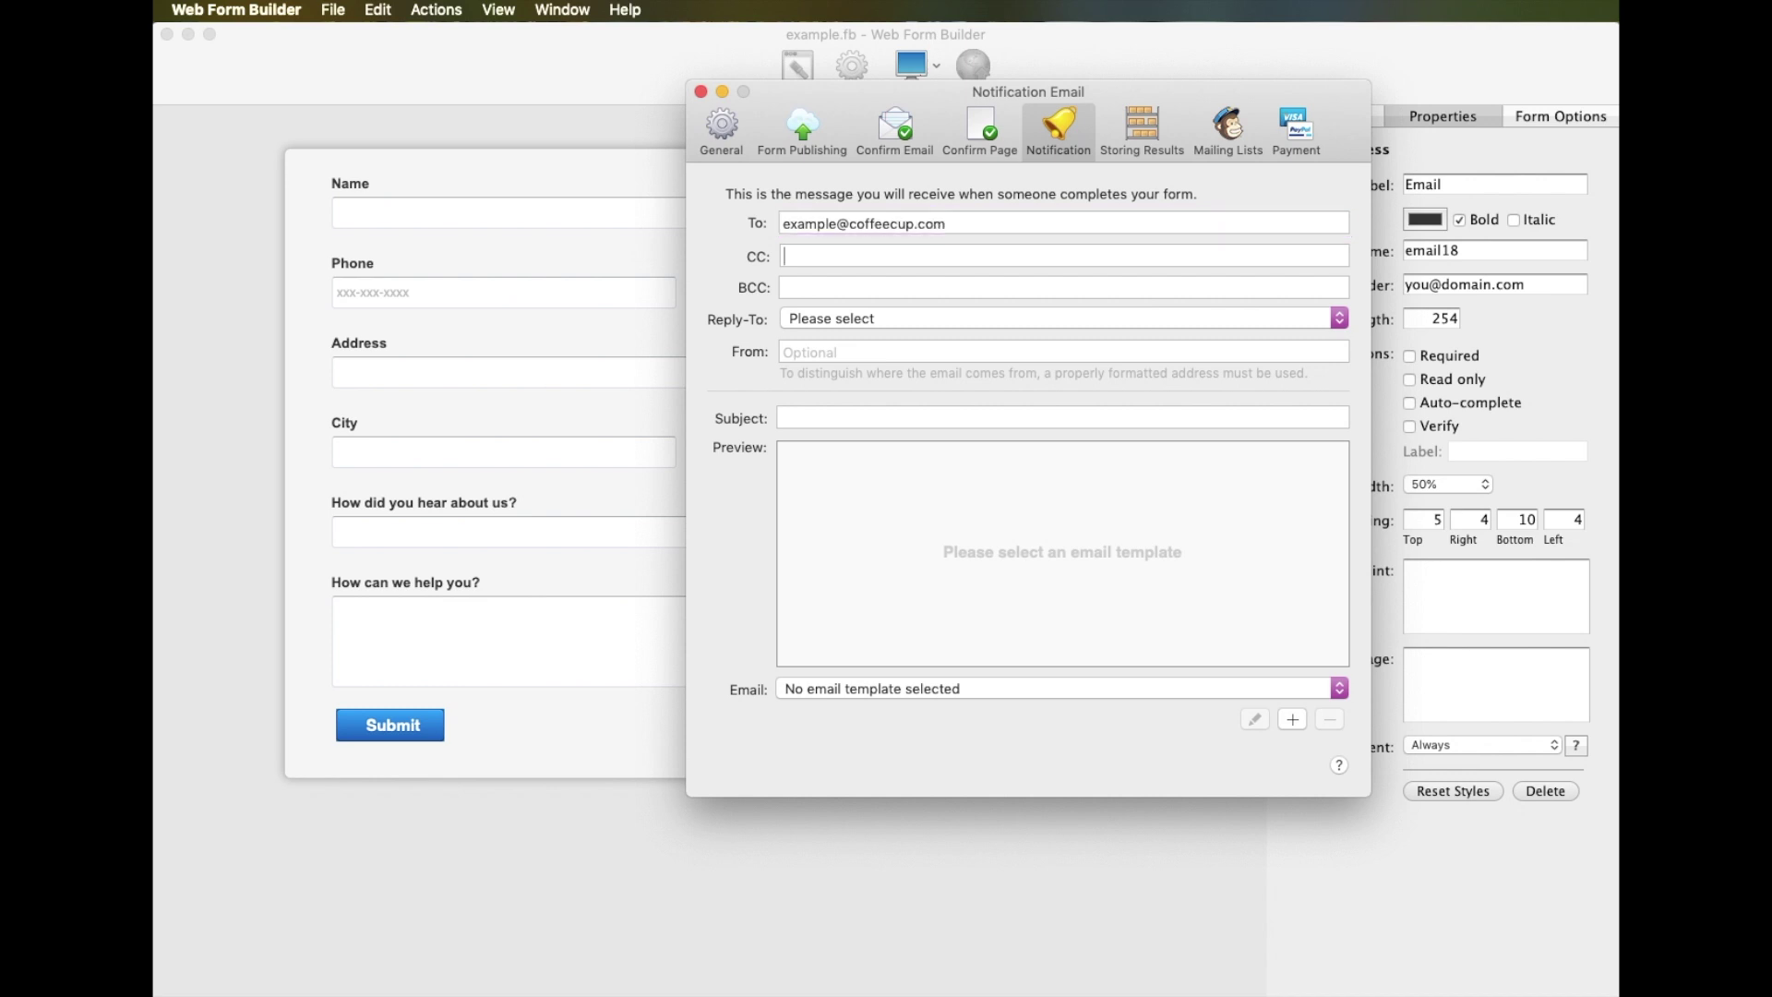
left_click(1026, 413)
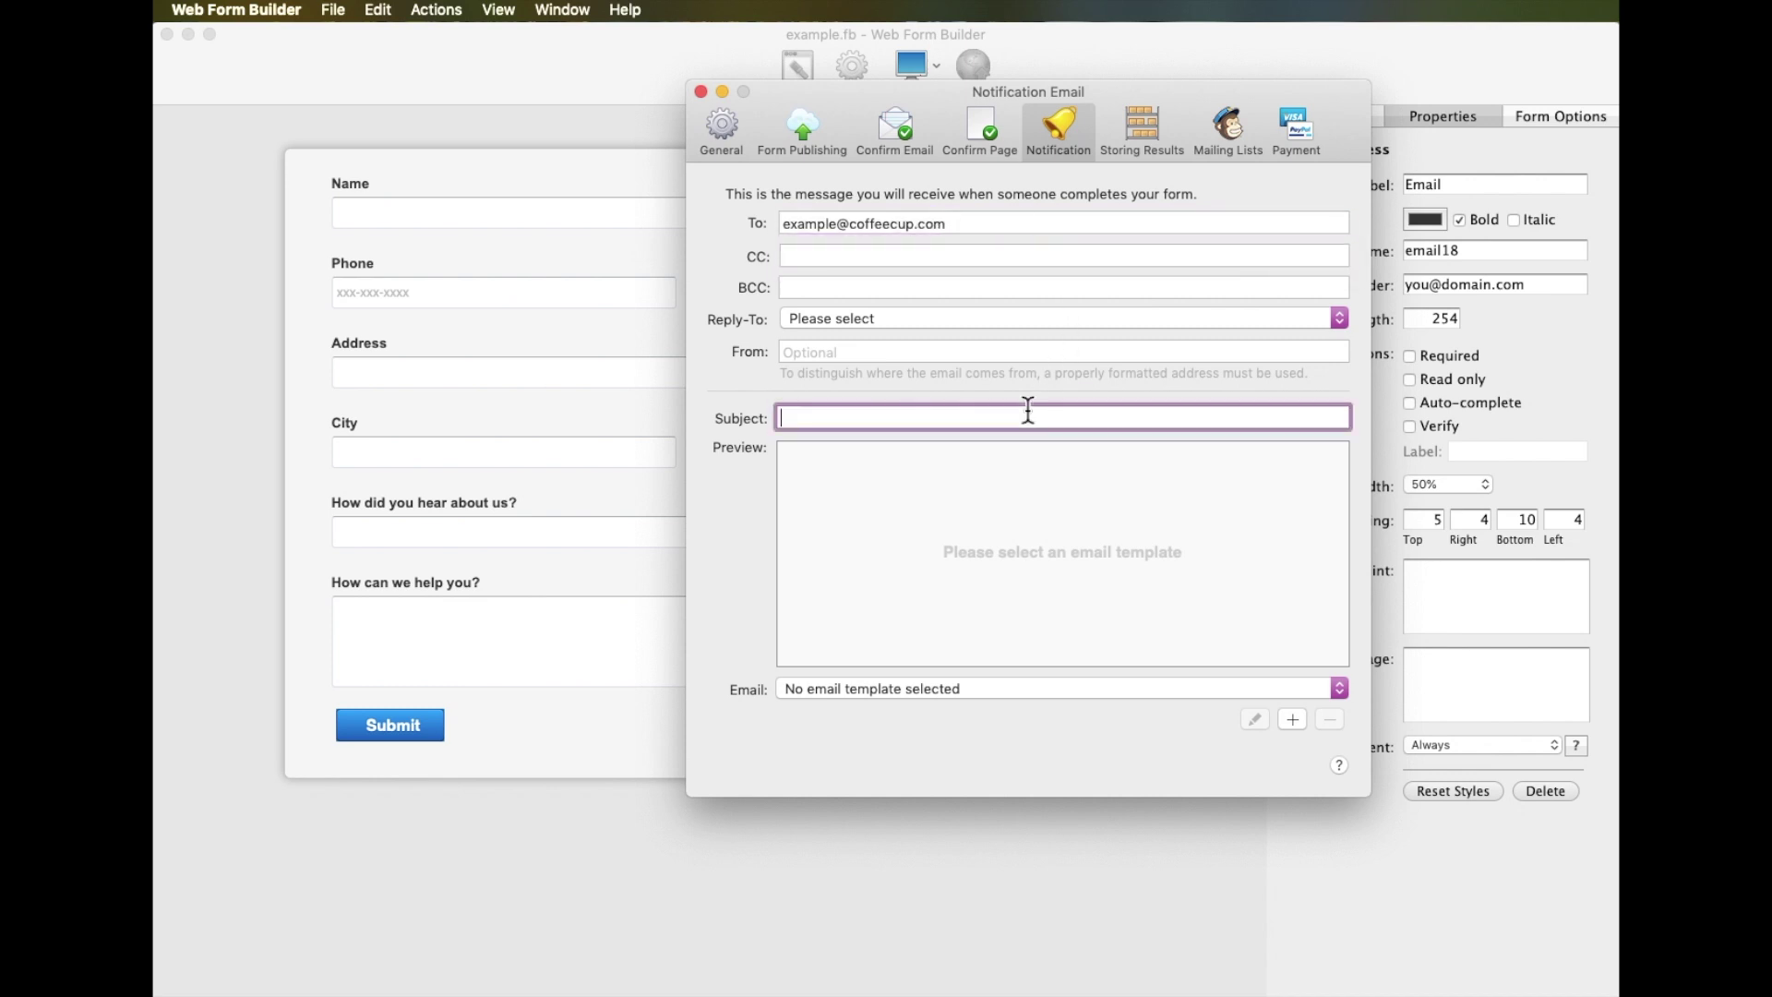
type("Someone filled out your form!")
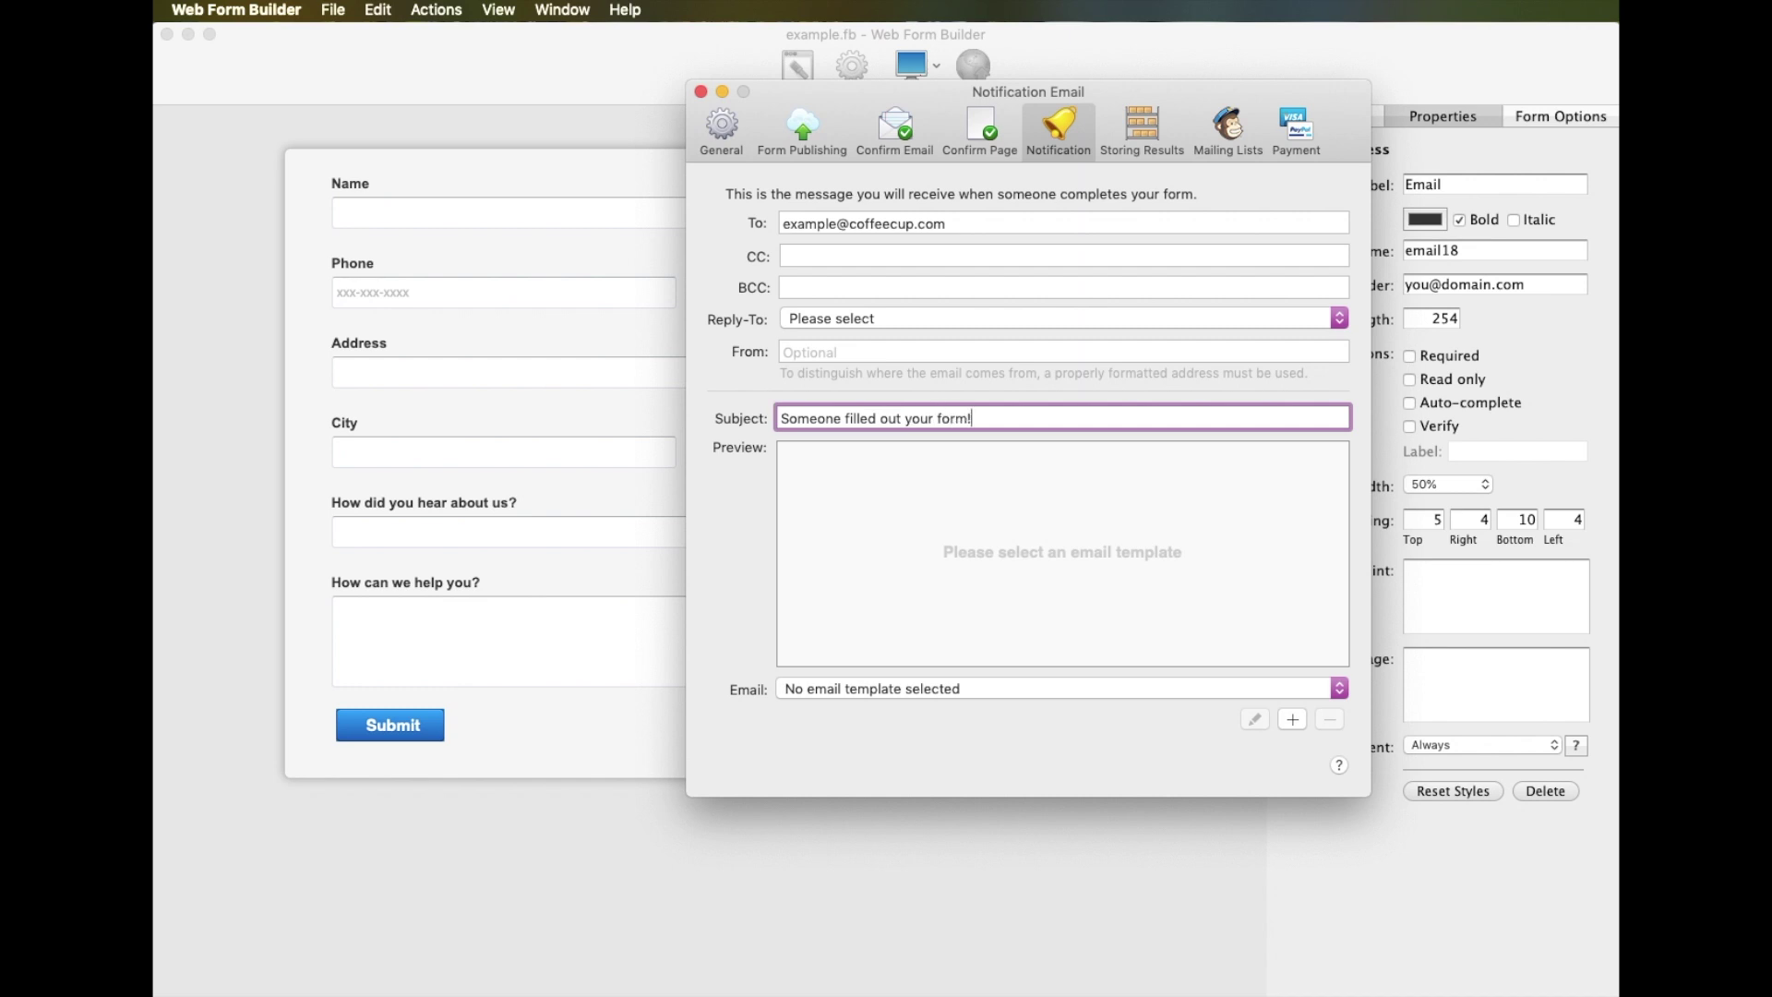
left_click(1016, 691)
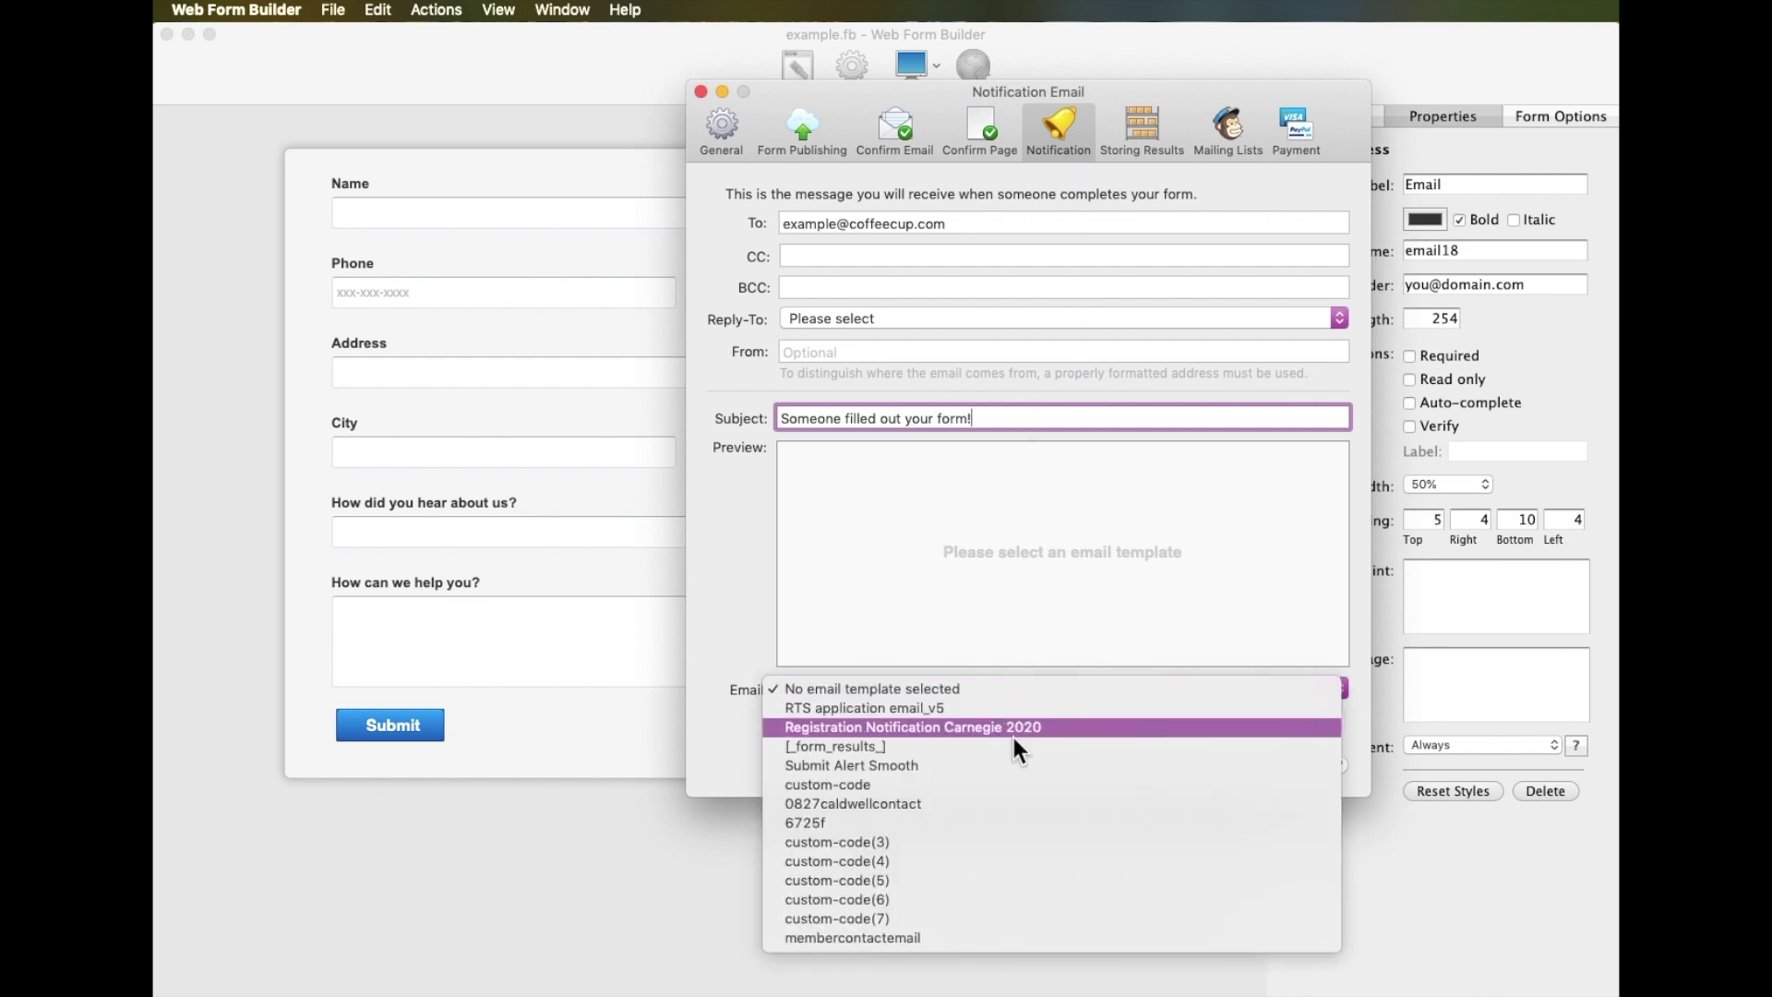
left_click(1010, 767)
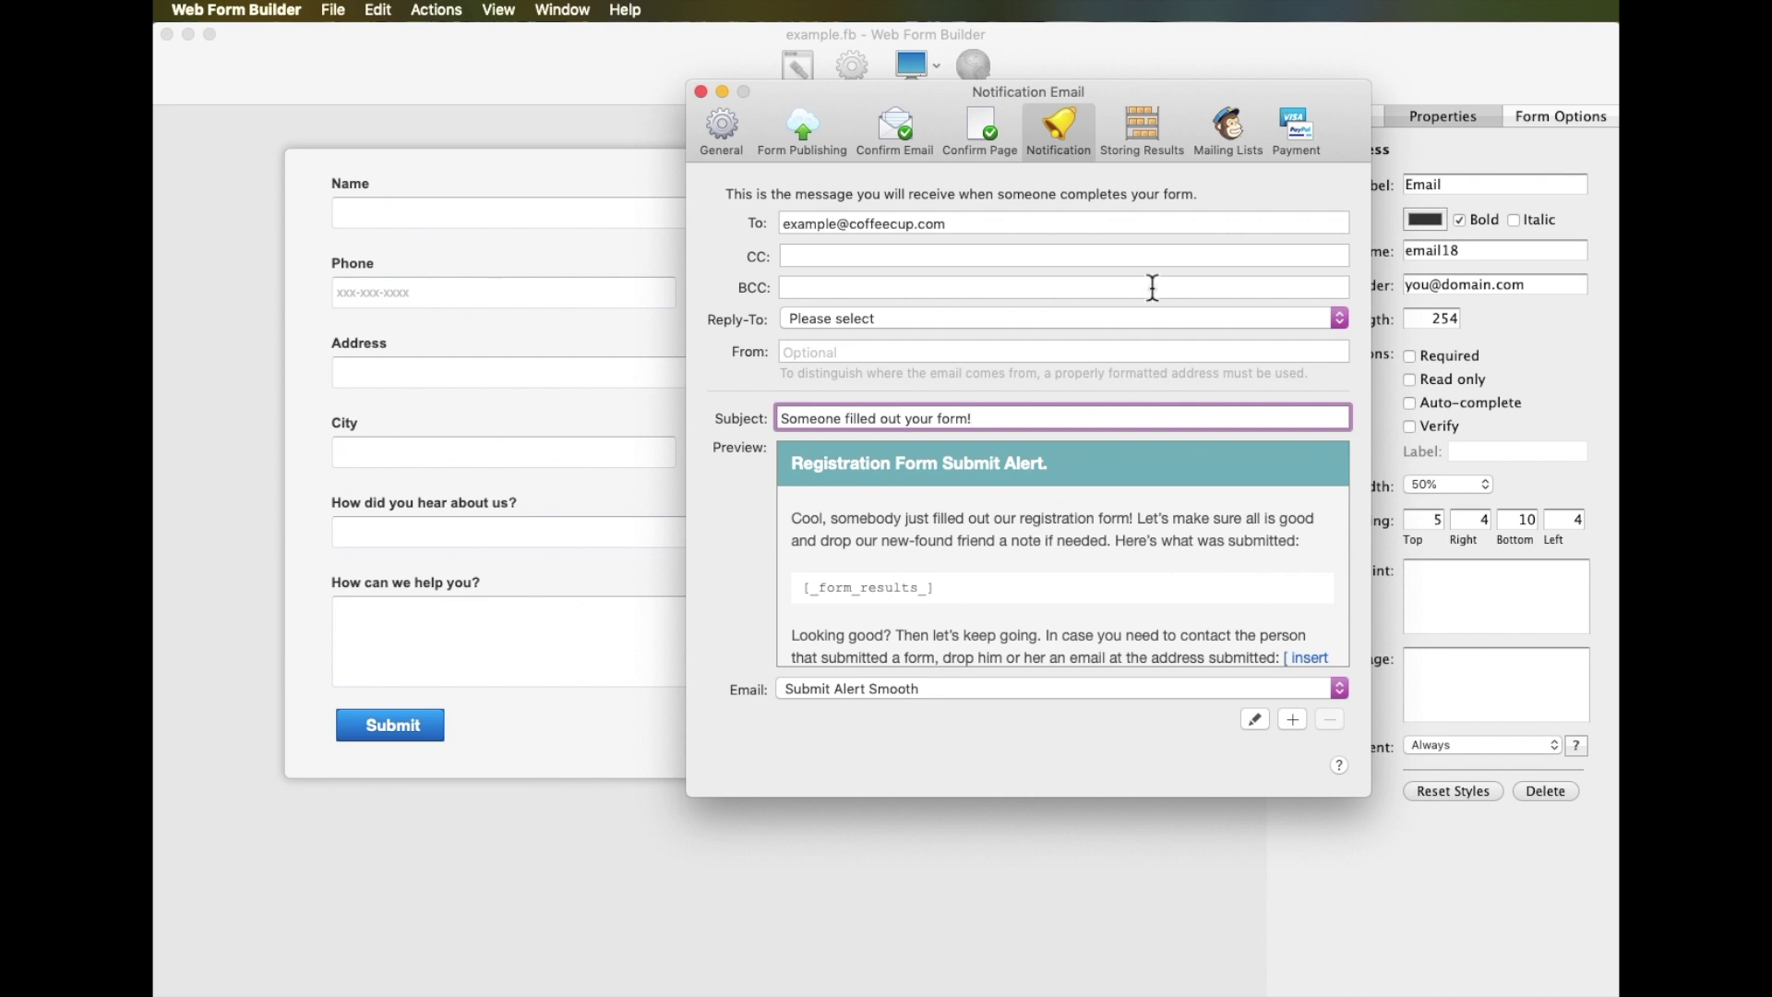
left_click(1144, 127)
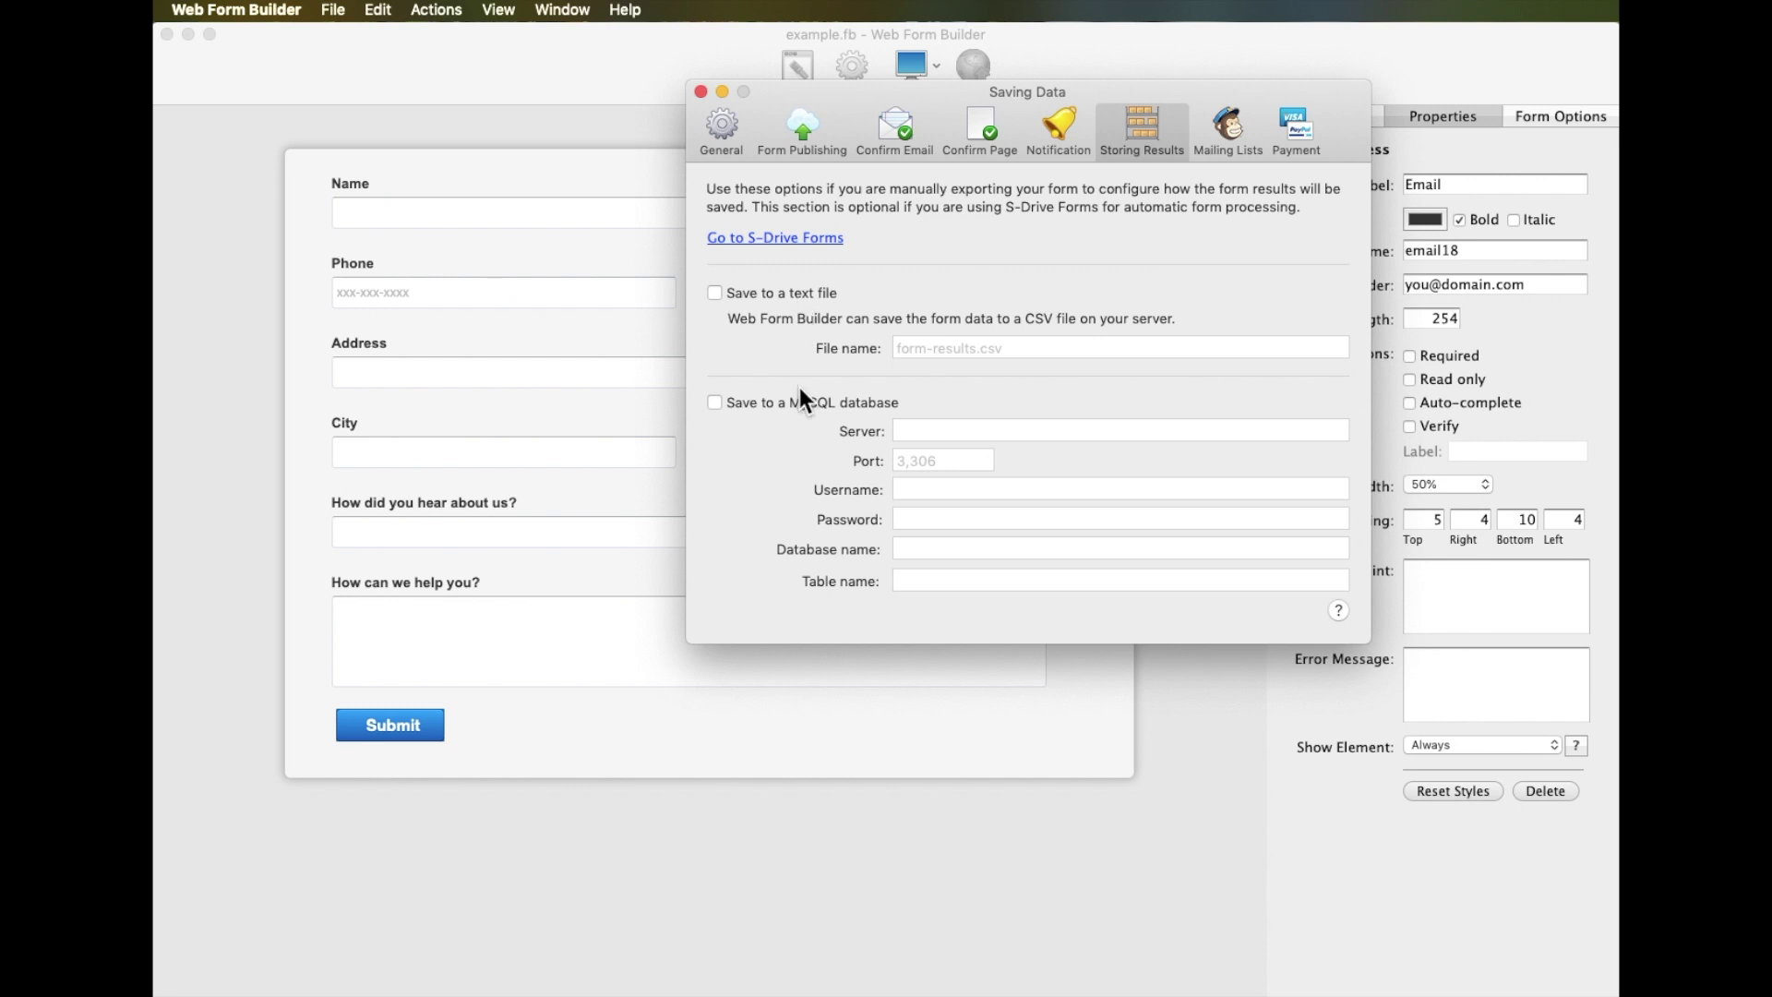
Review the mailing list and payment options, then close the settings window
left_click(1235, 131)
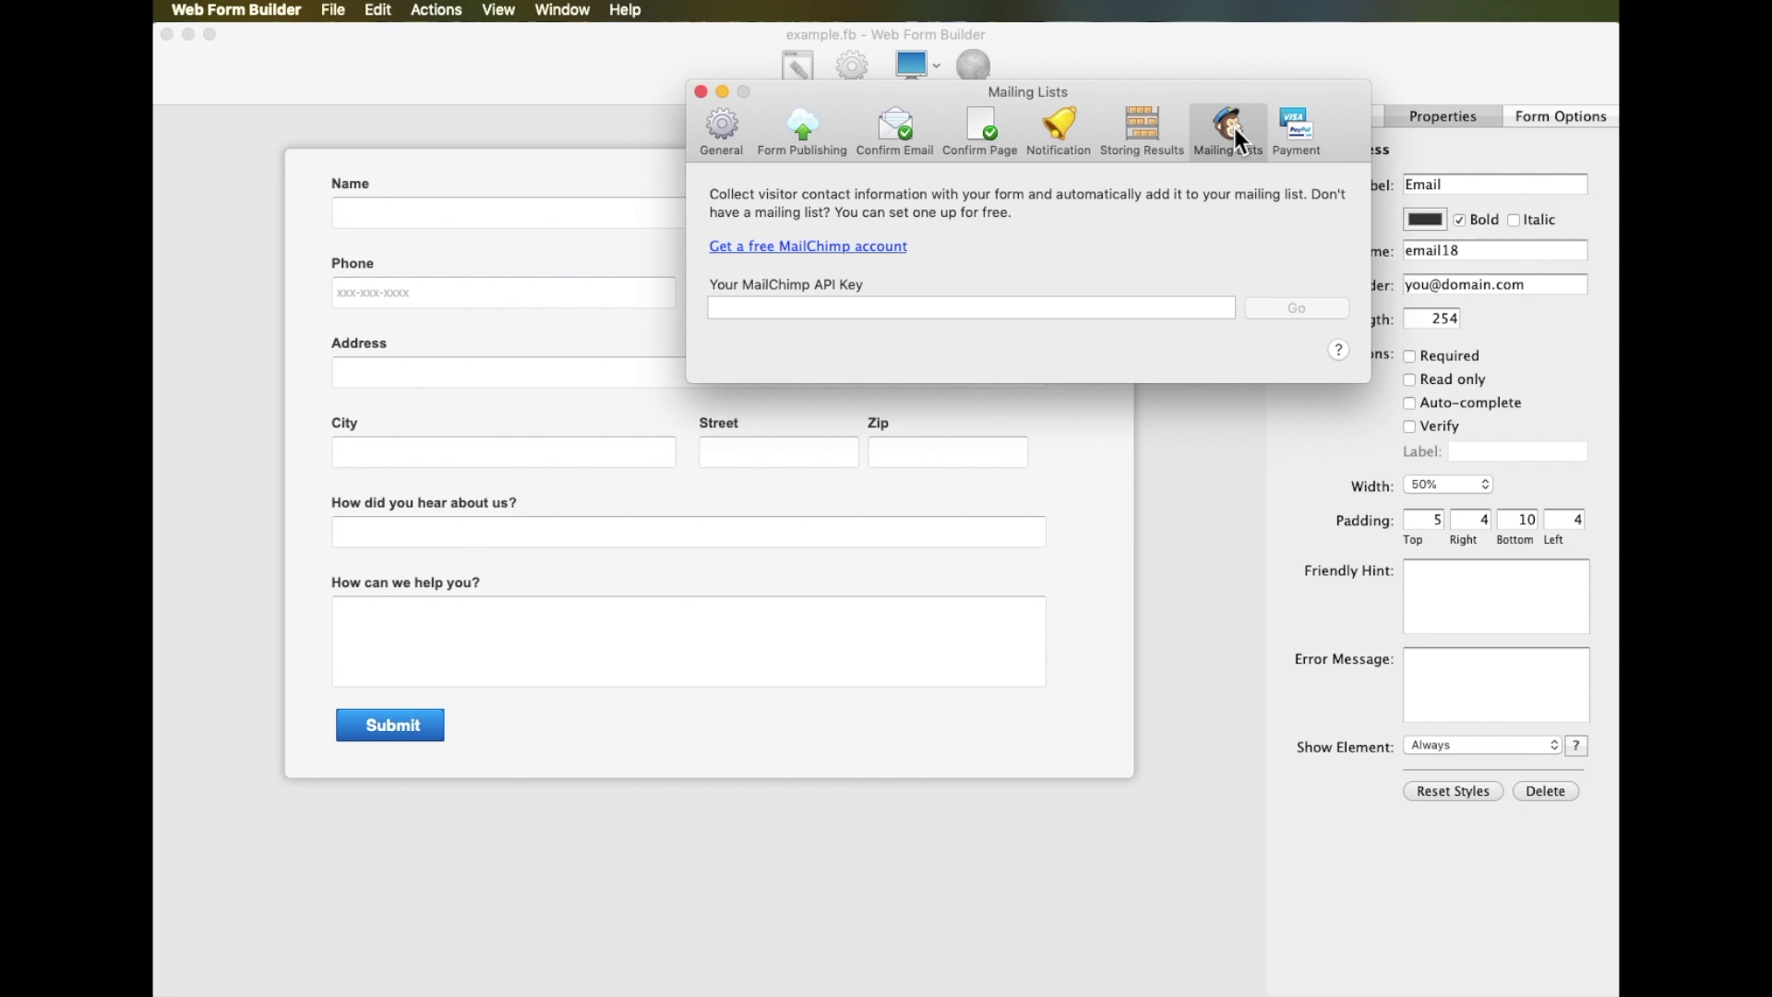
left_click(1292, 134)
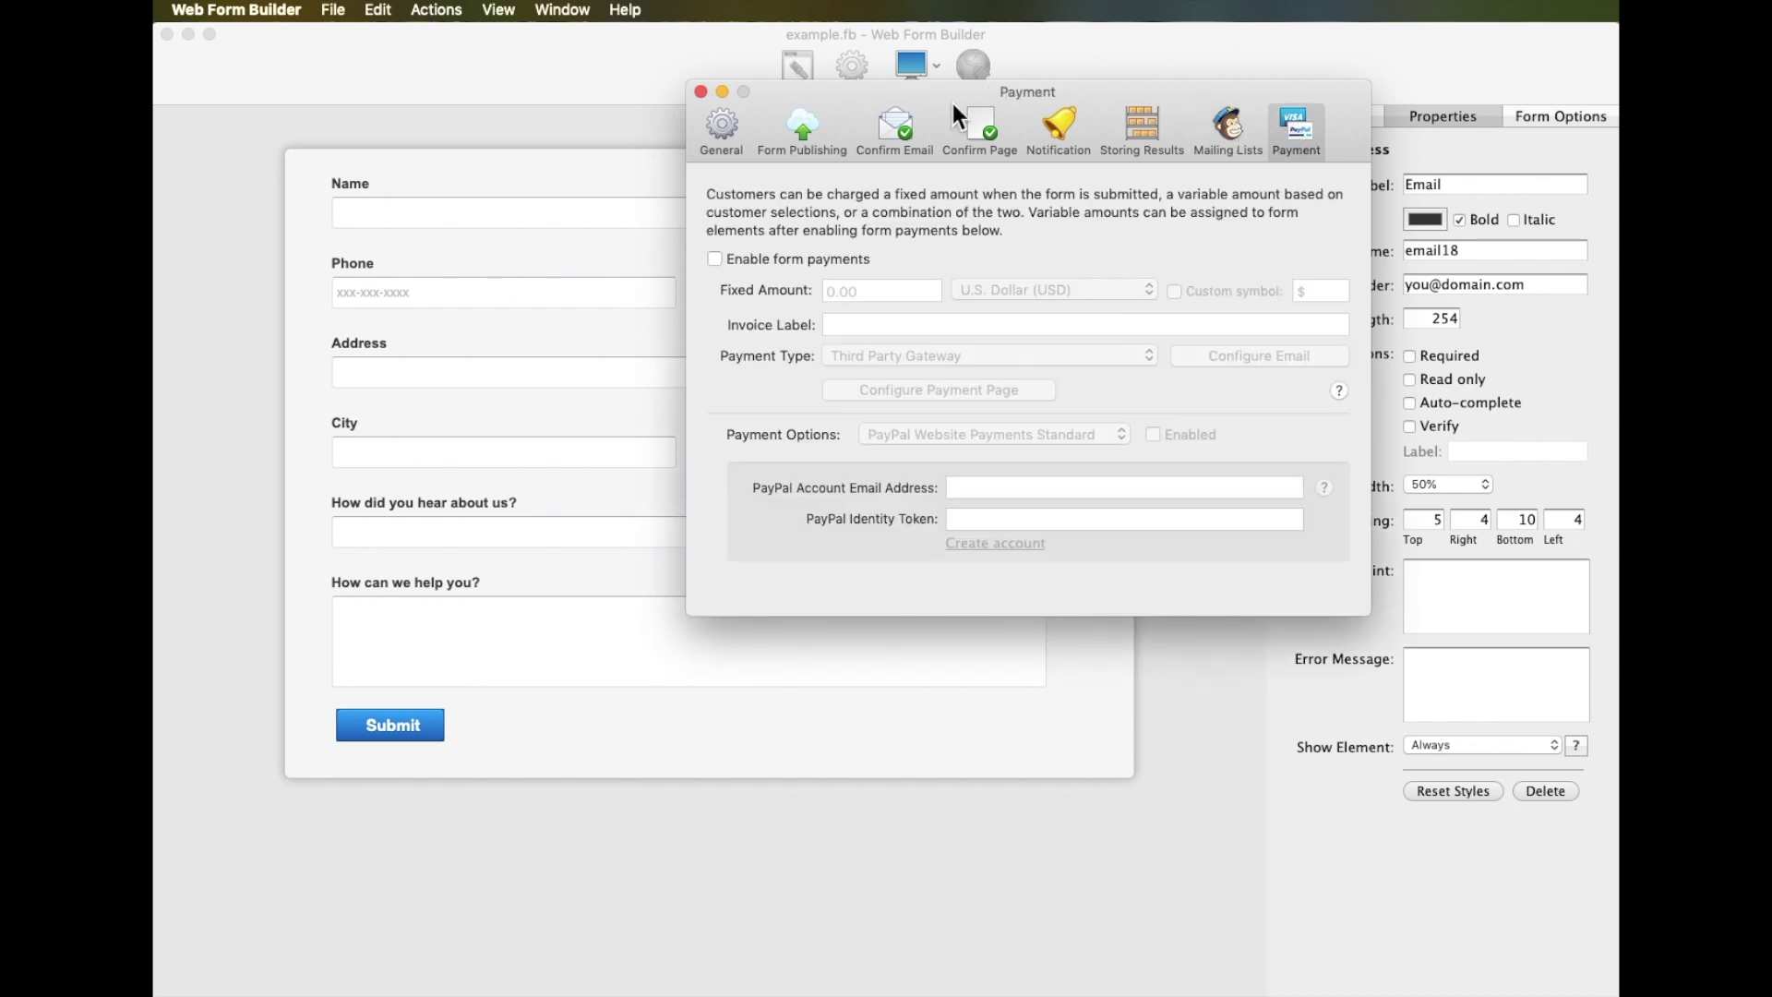
left_click(701, 92)
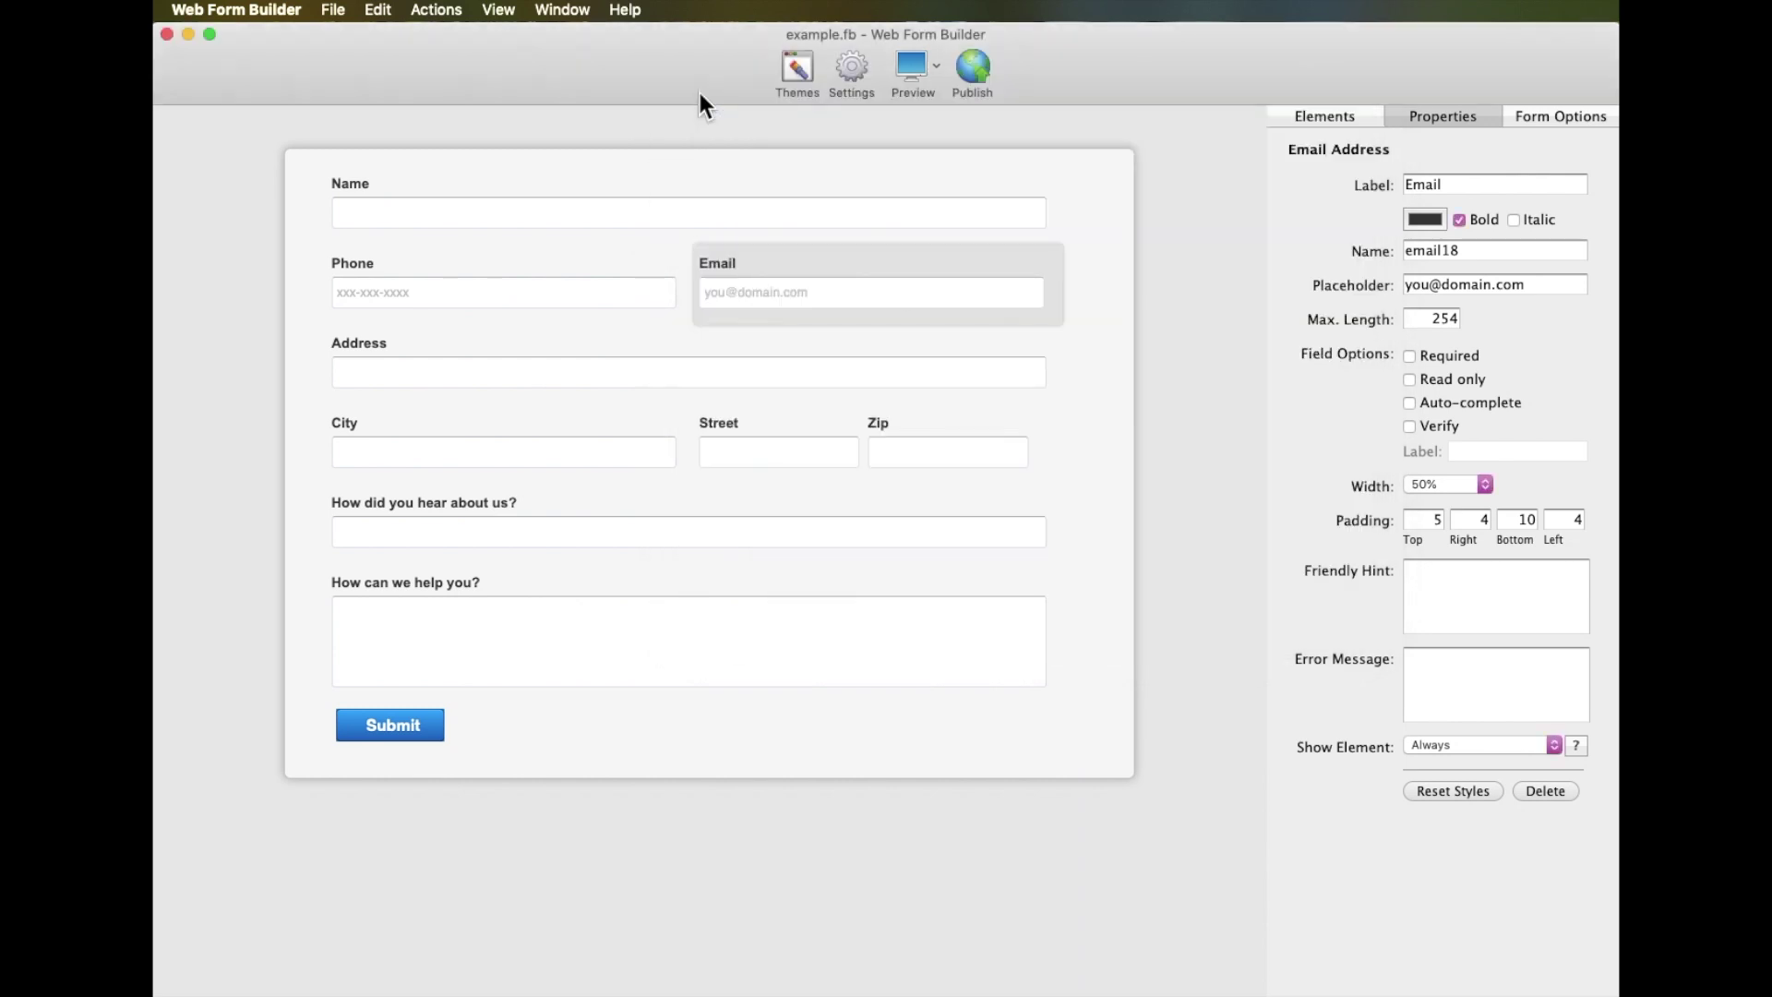
Publish the example form to S-Drive
left_click(971, 64)
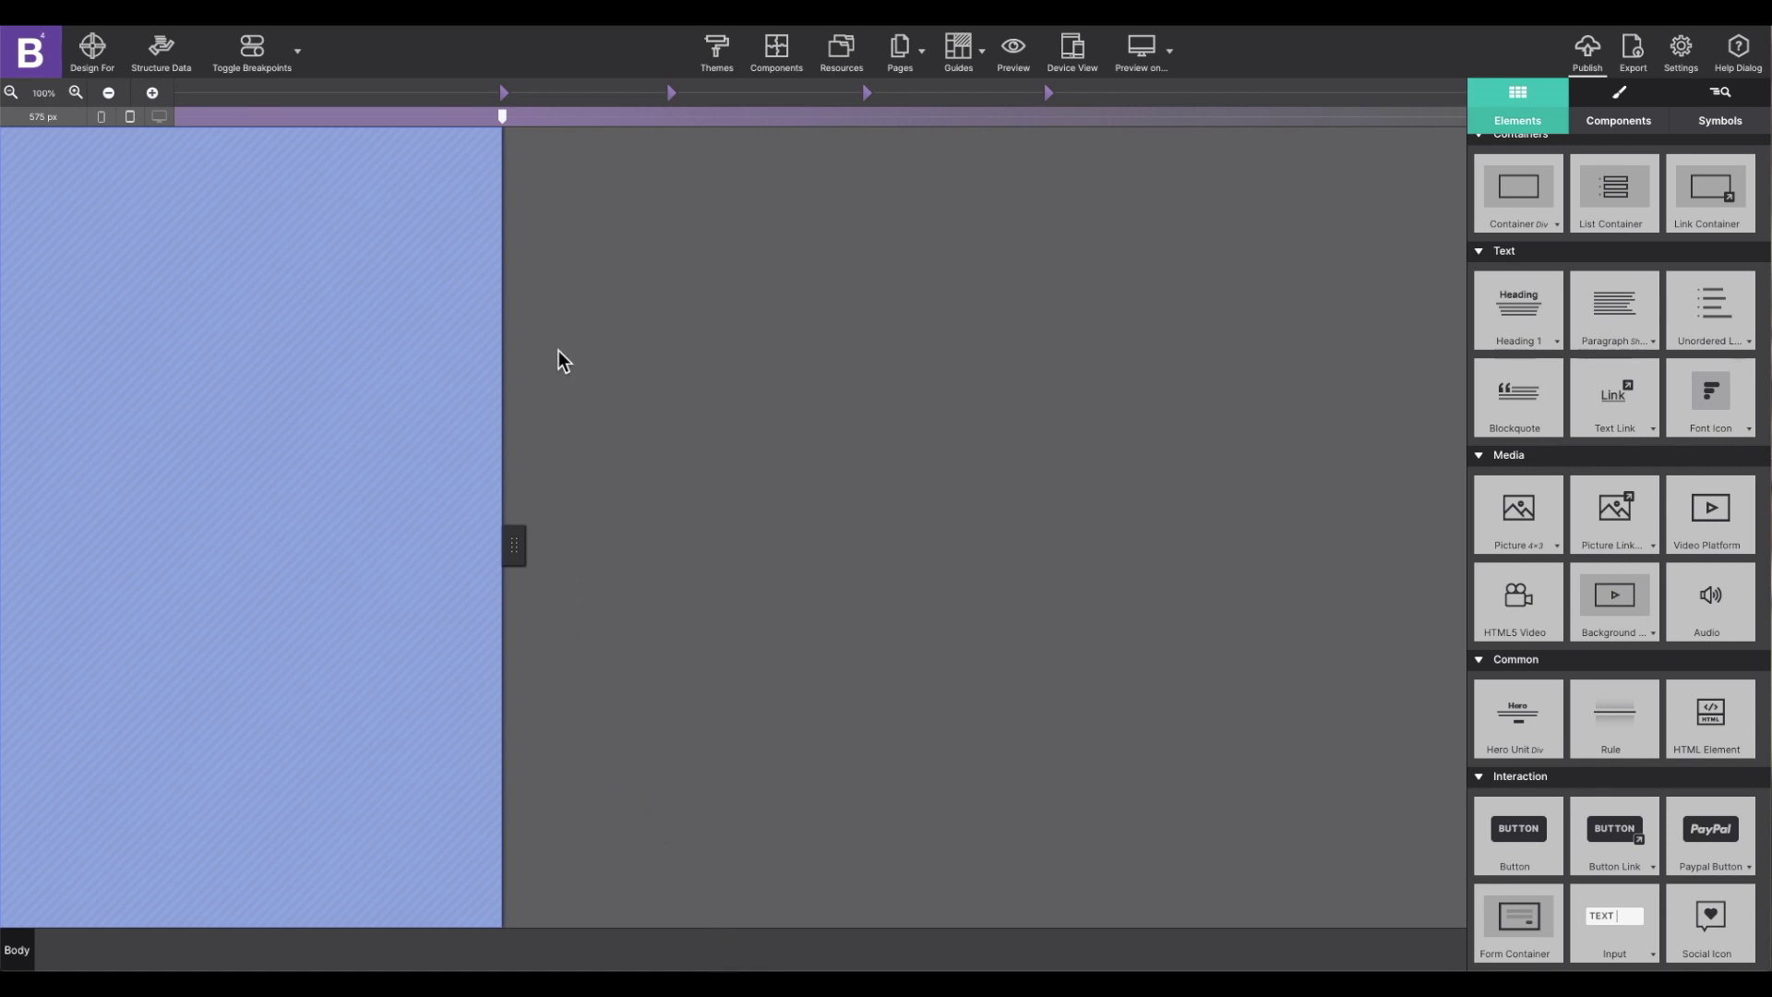
Narrow the page canvas, add an HTML Element, and paste the form embed script into it
left_click_drag(507, 116, 476, 113)
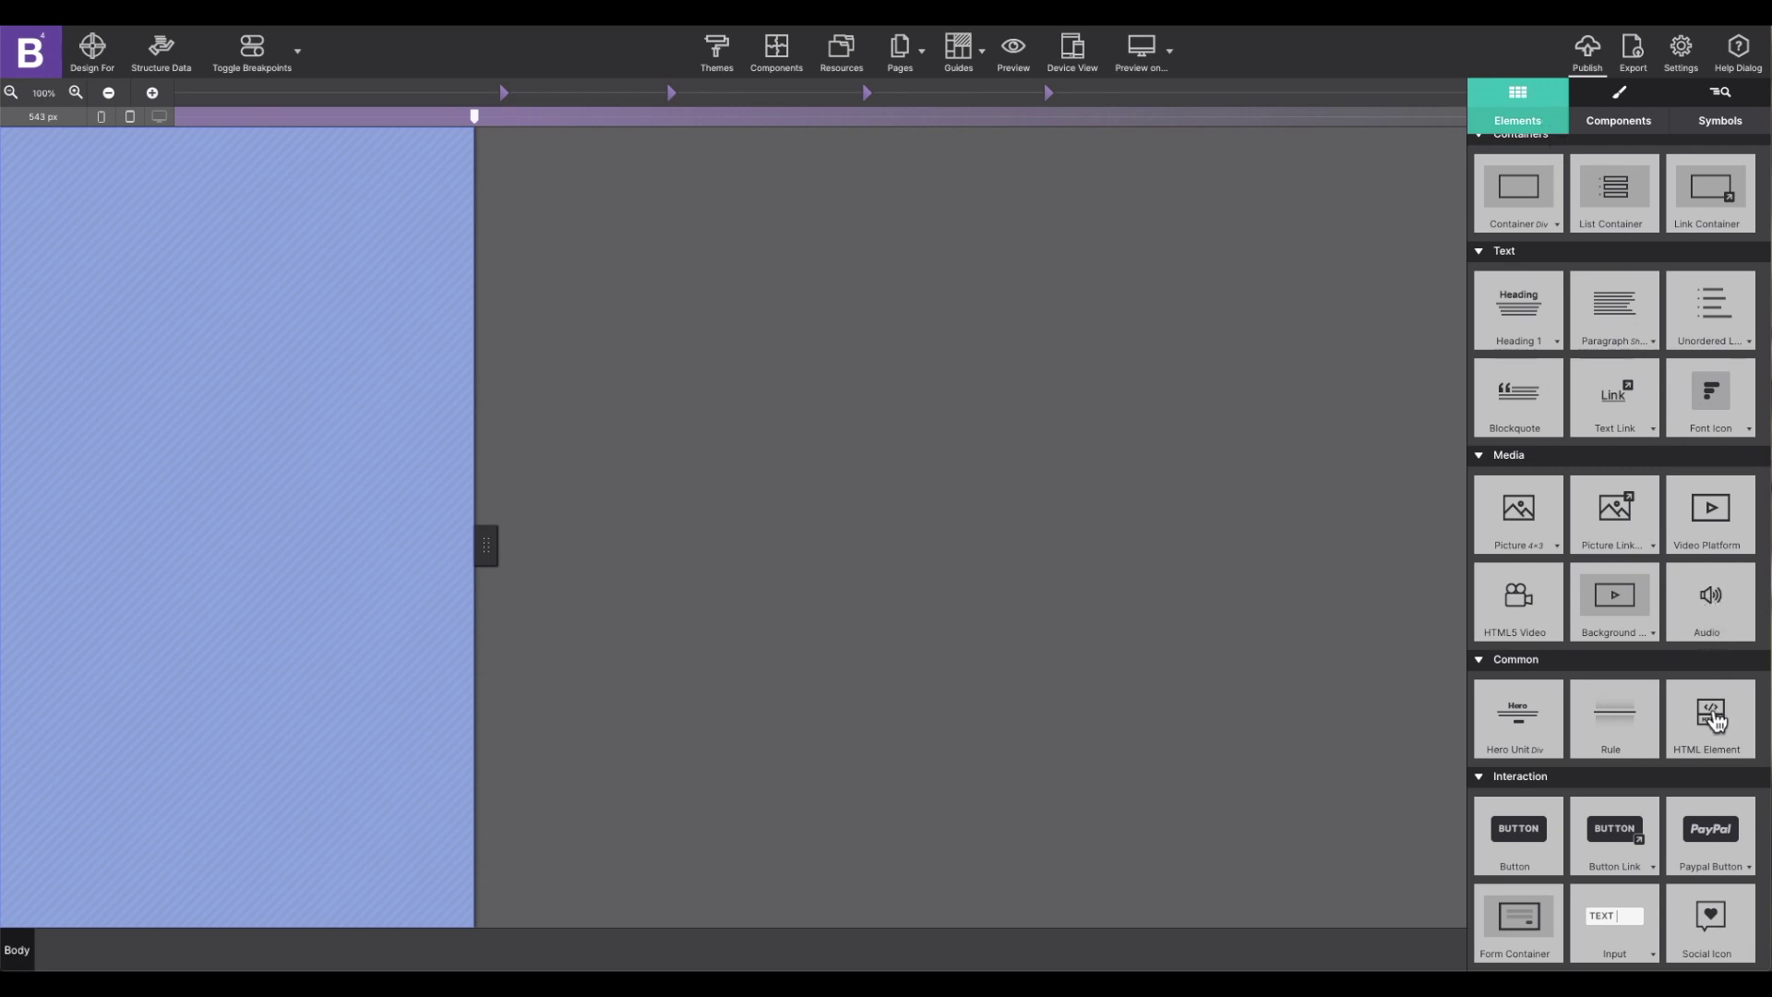
left_click_drag(1714, 721, 296, 360)
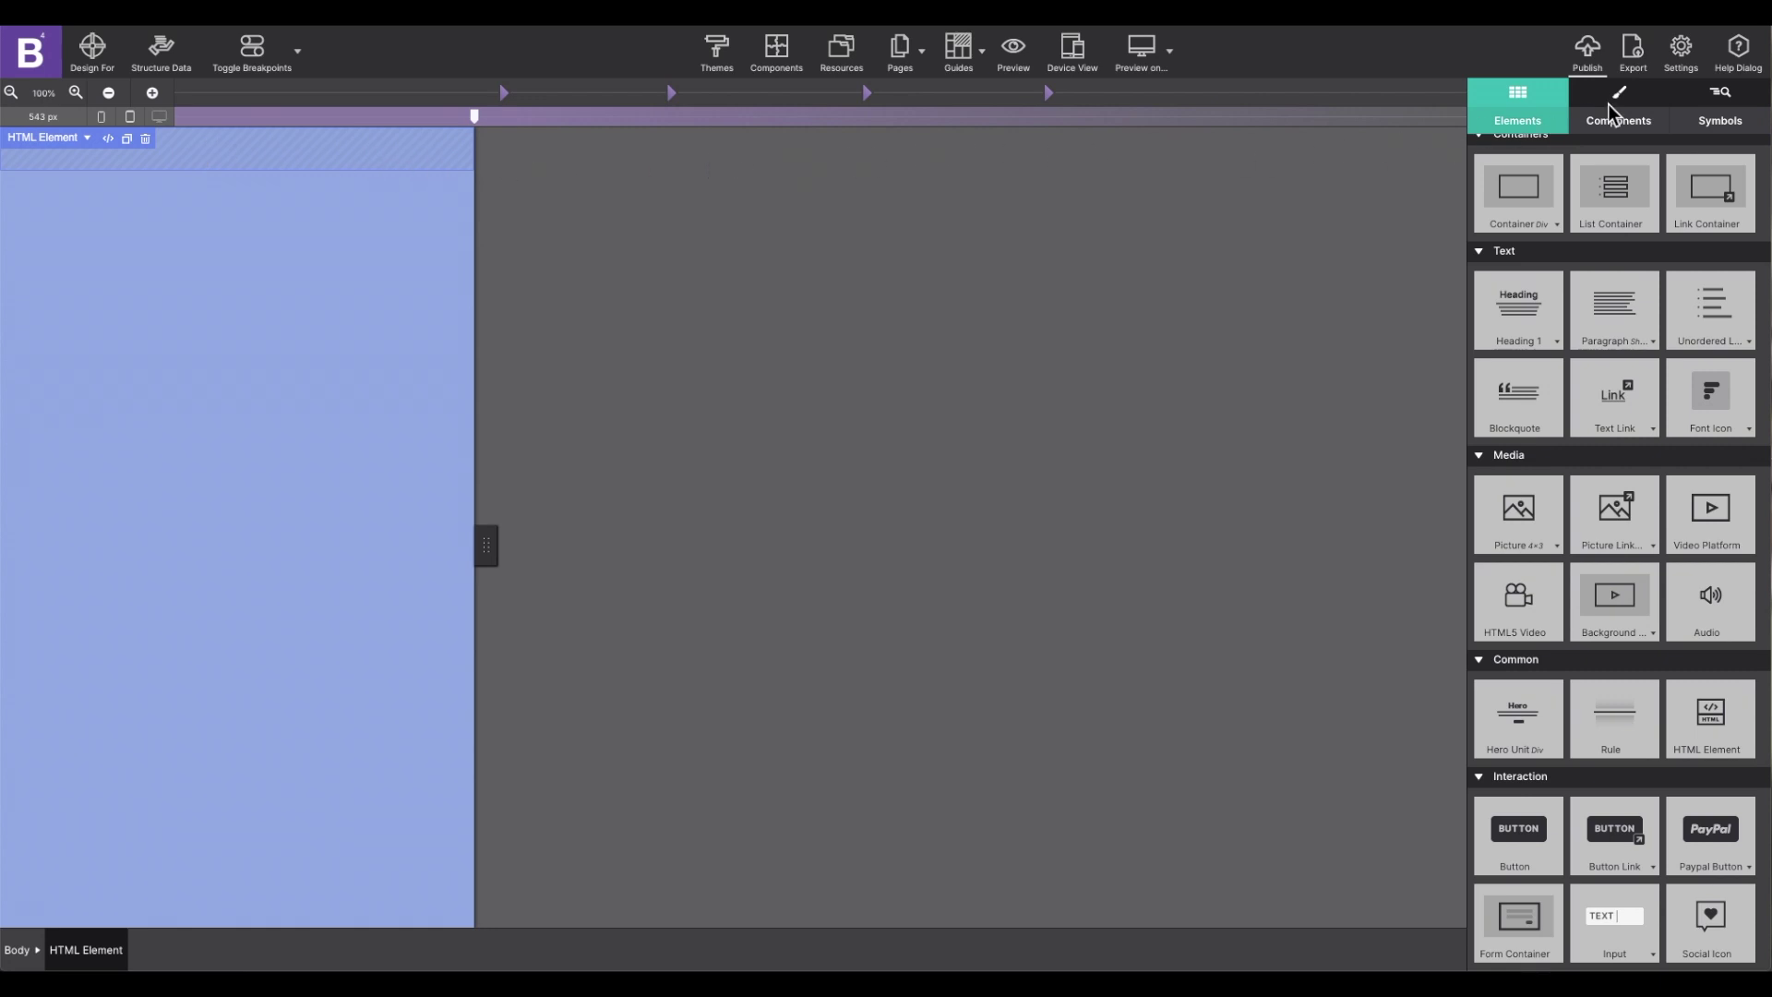
left_click(1722, 100)
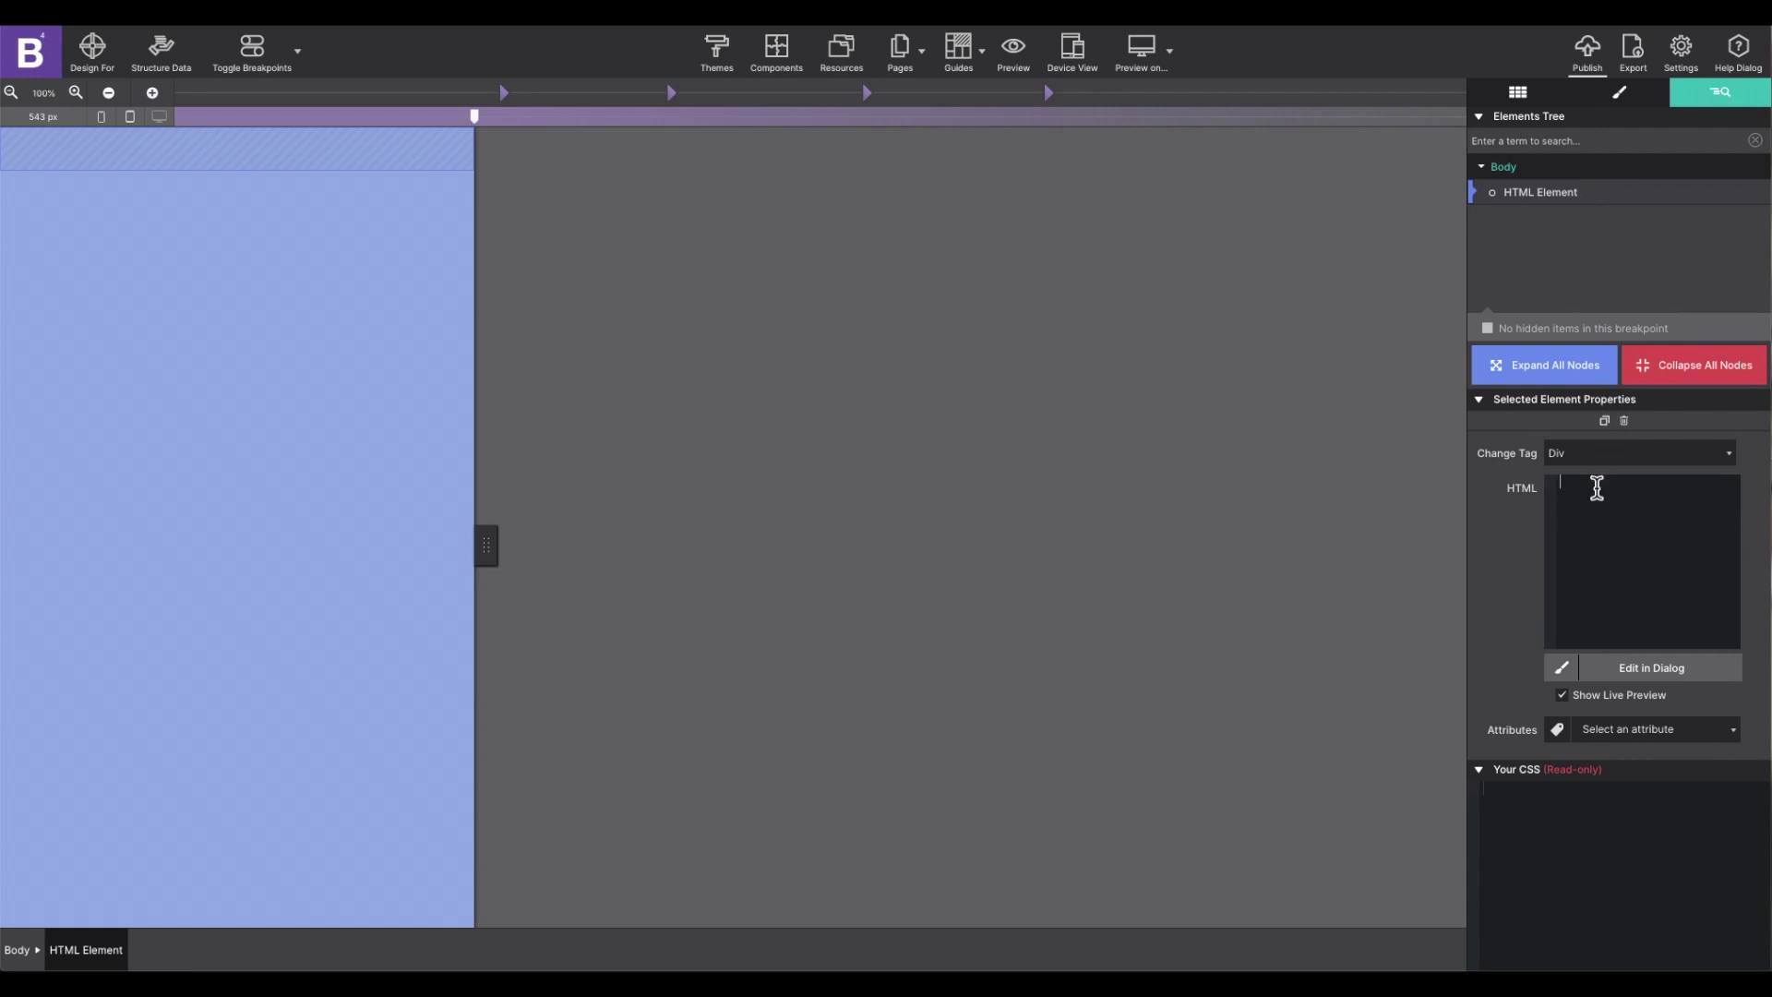
key("ctrl+v")
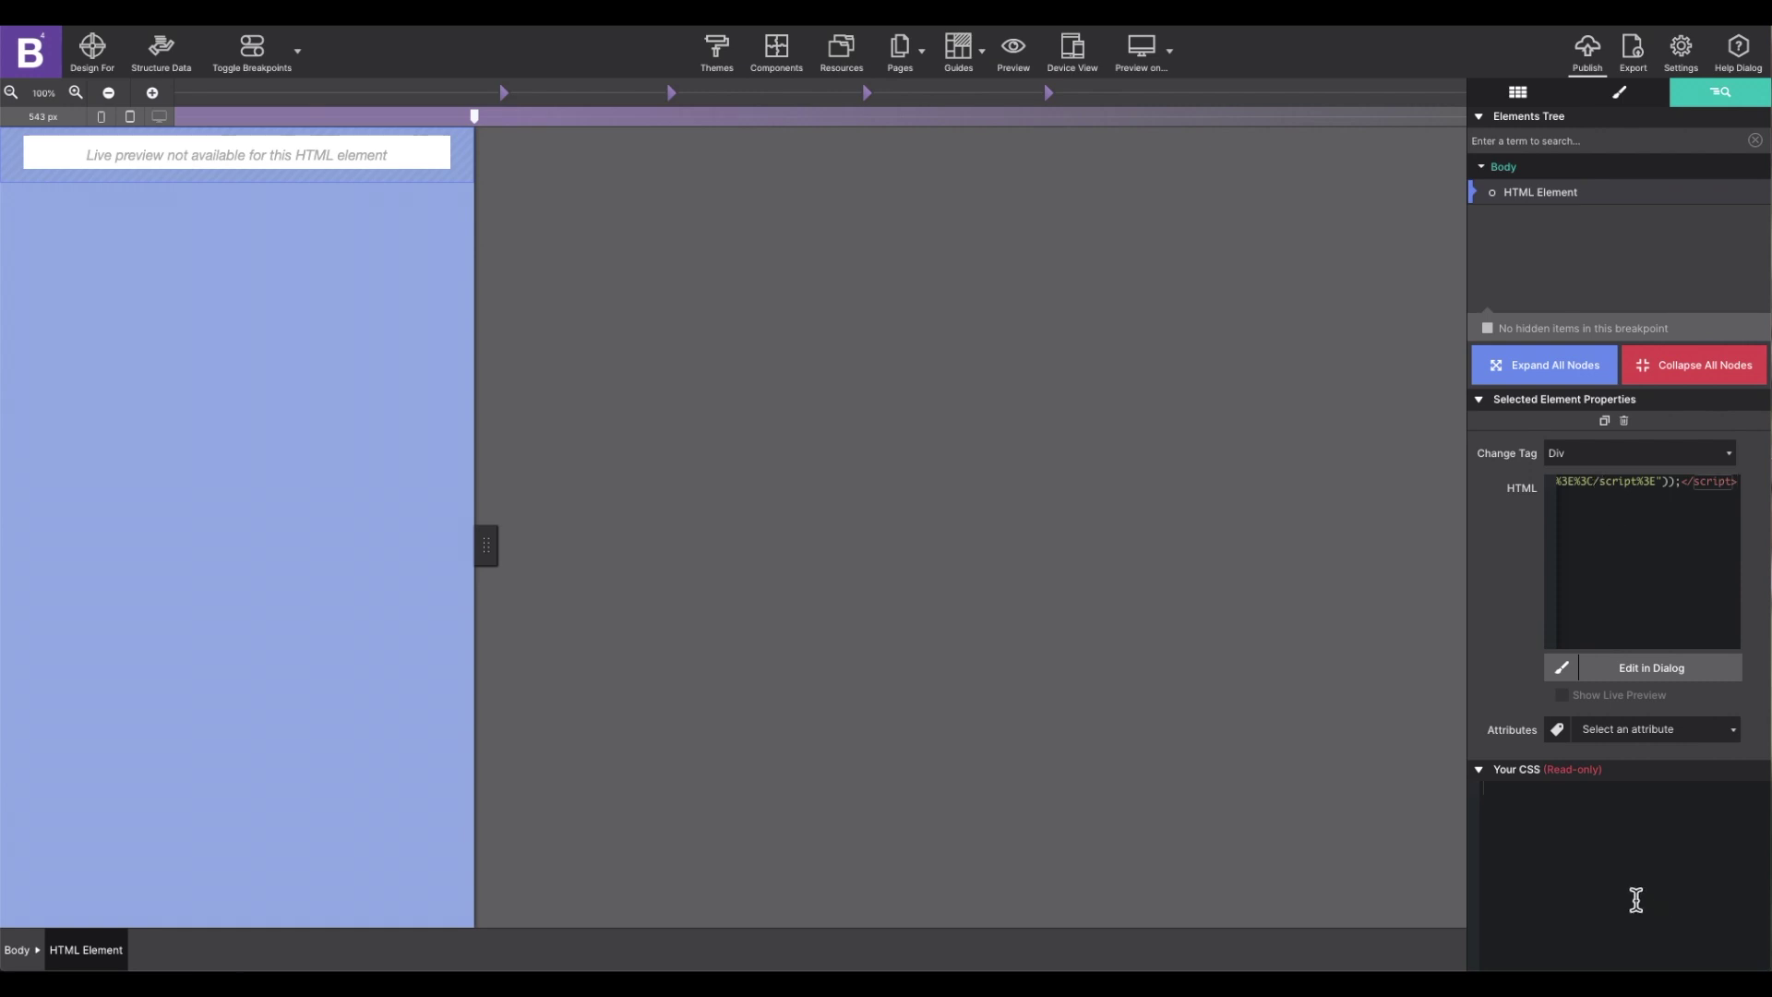
Publish the Site Designer project, saving the changed project first
left_click(1587, 54)
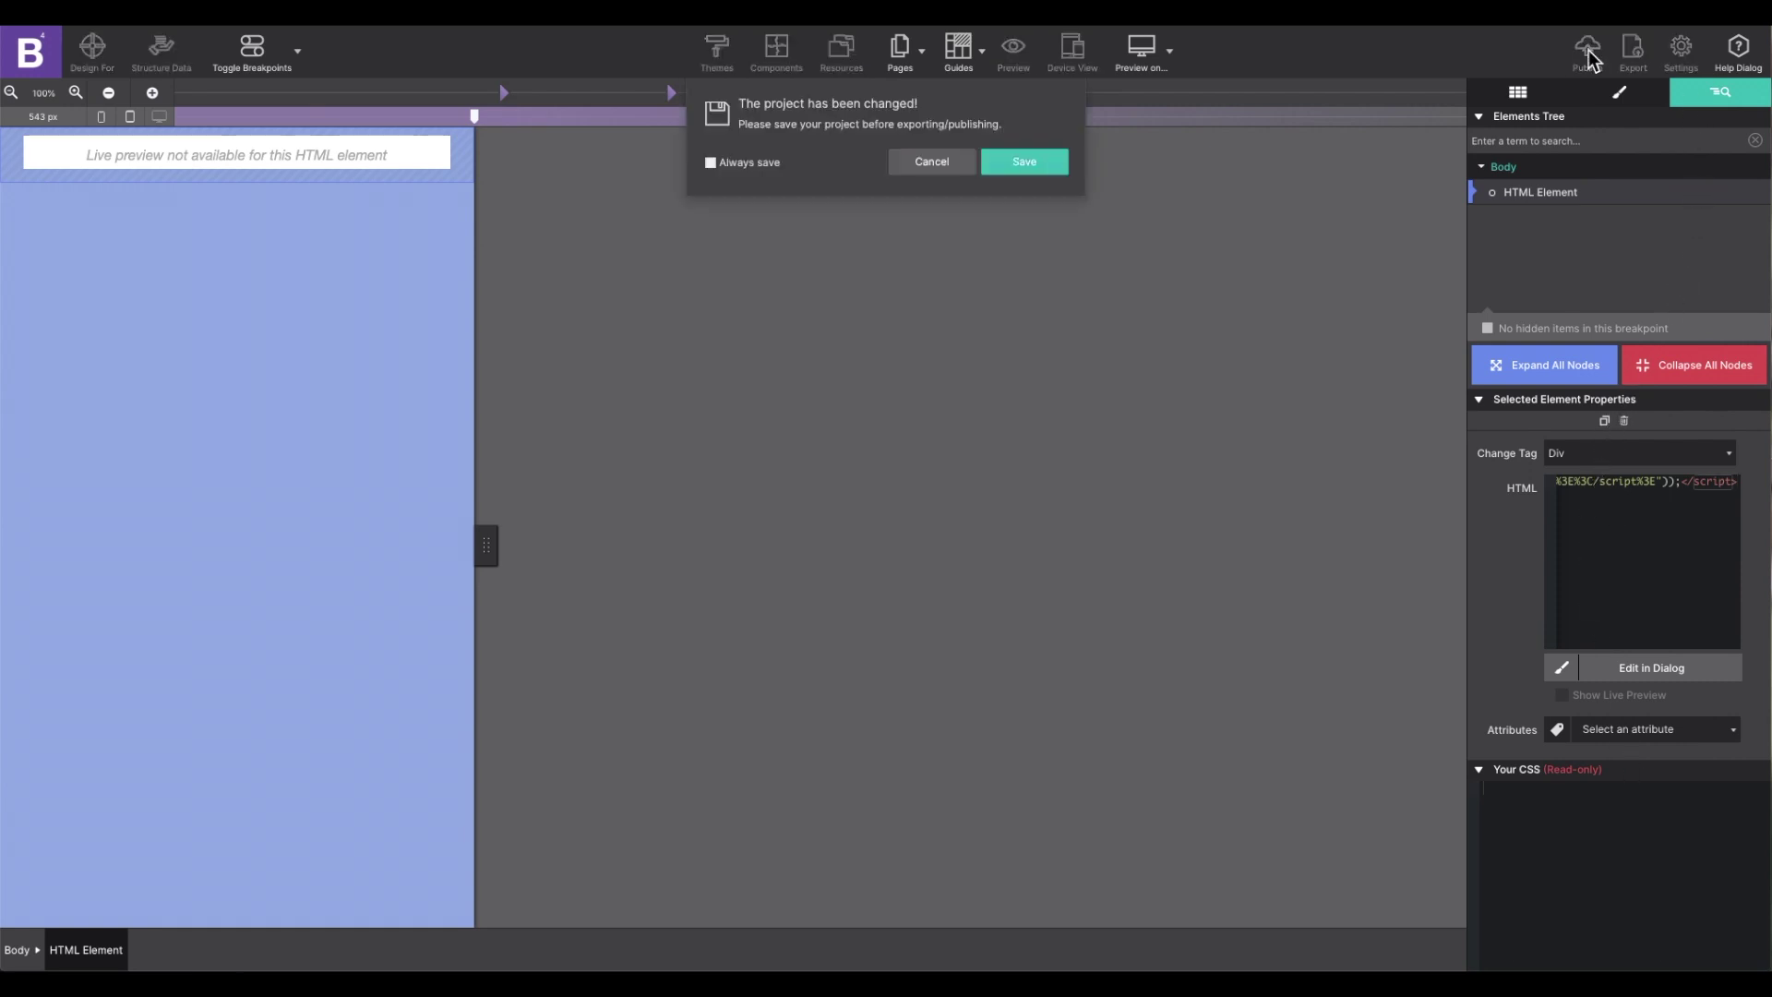
left_click(1030, 161)
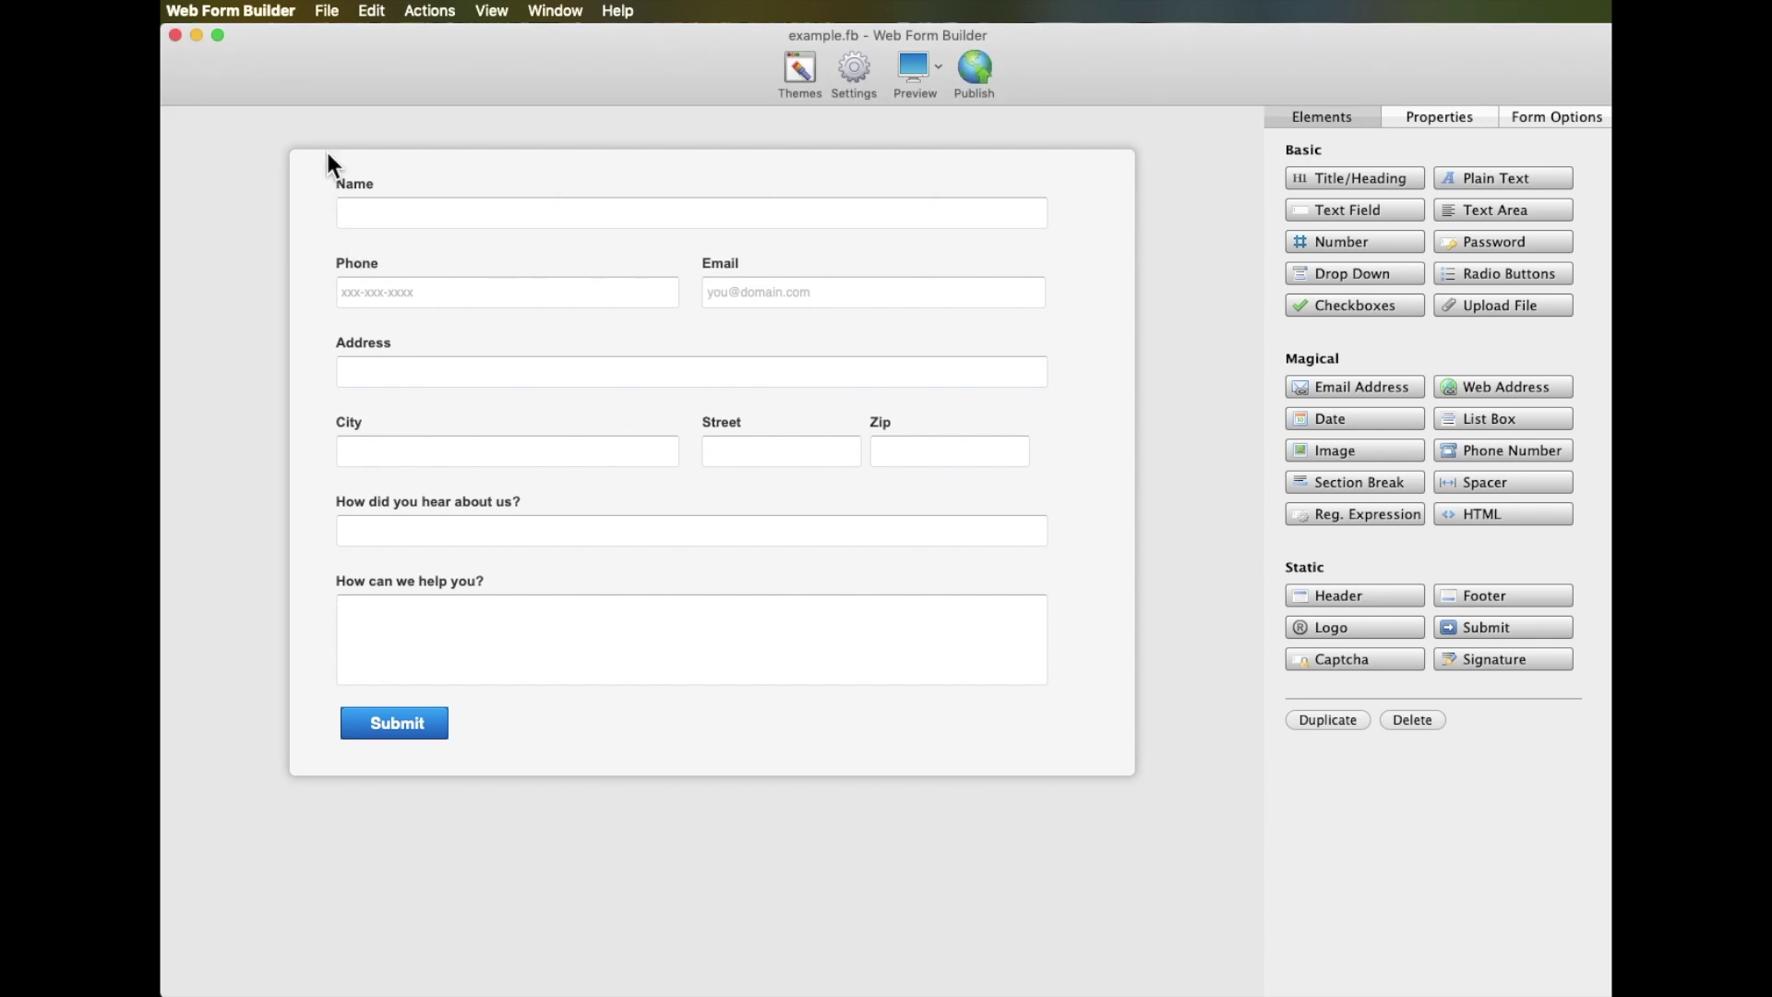
Export the form for manual server setup to example_exported on the Desktop, replacing the existing folder
left_click(329, 9)
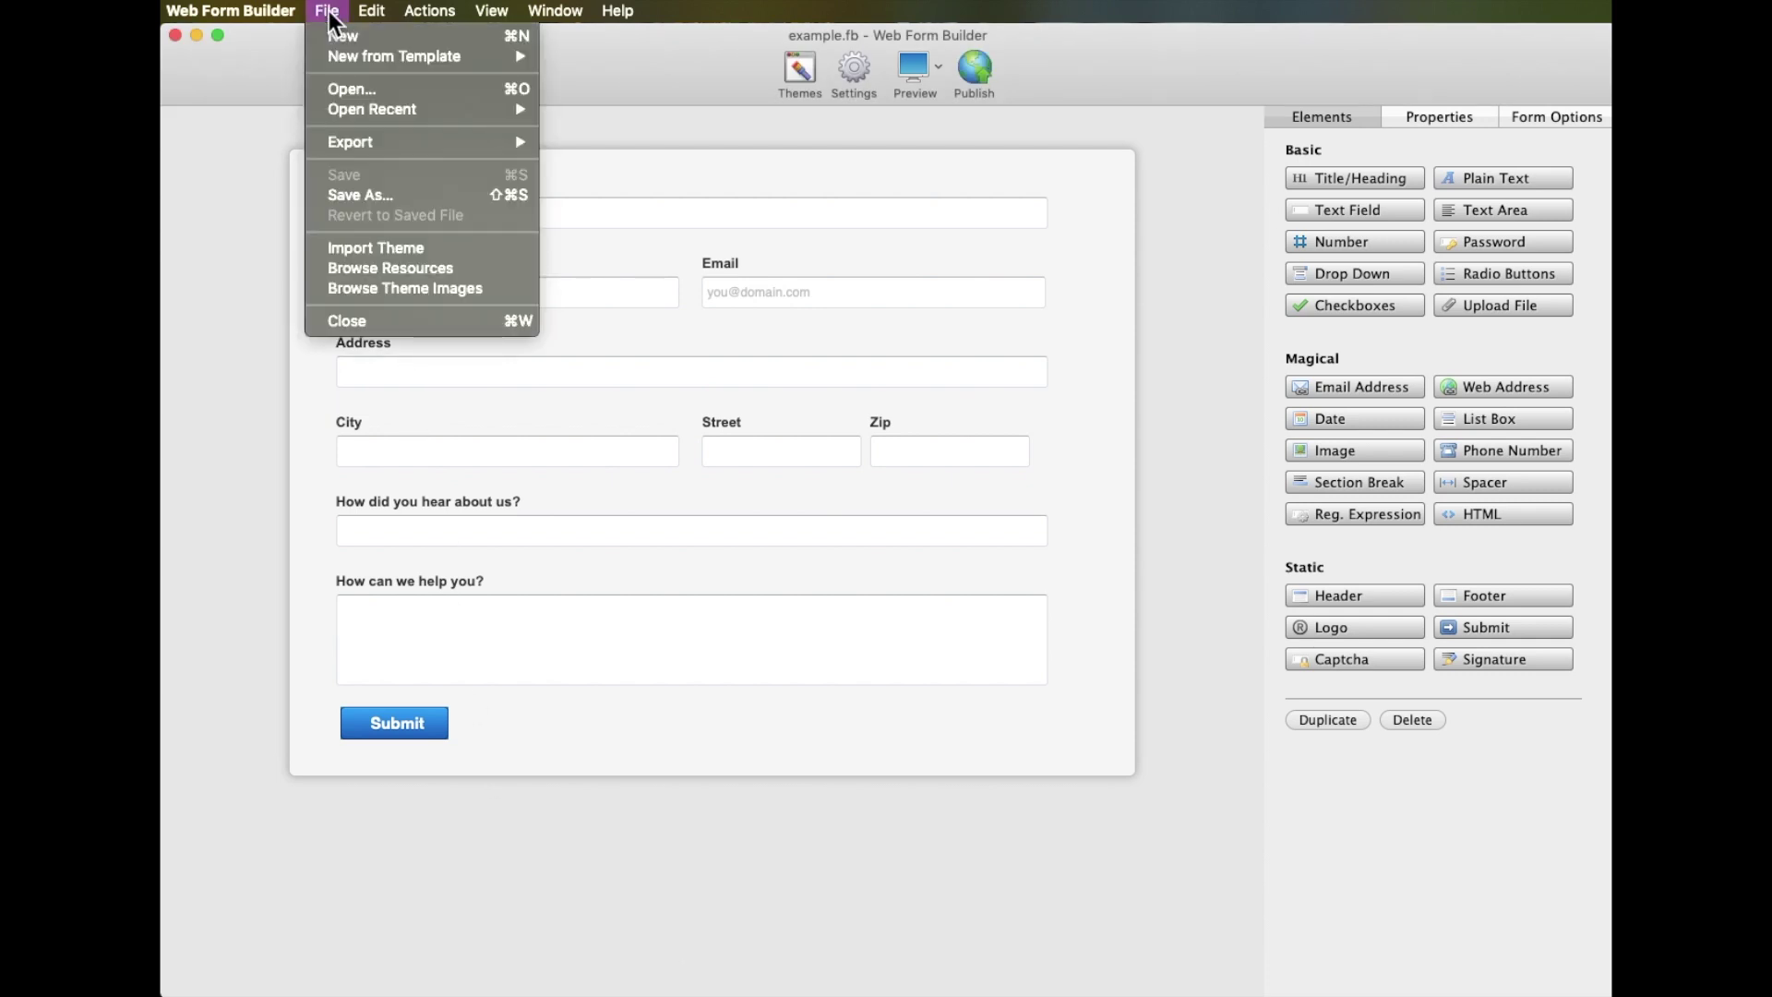
mouse_move(345, 141)
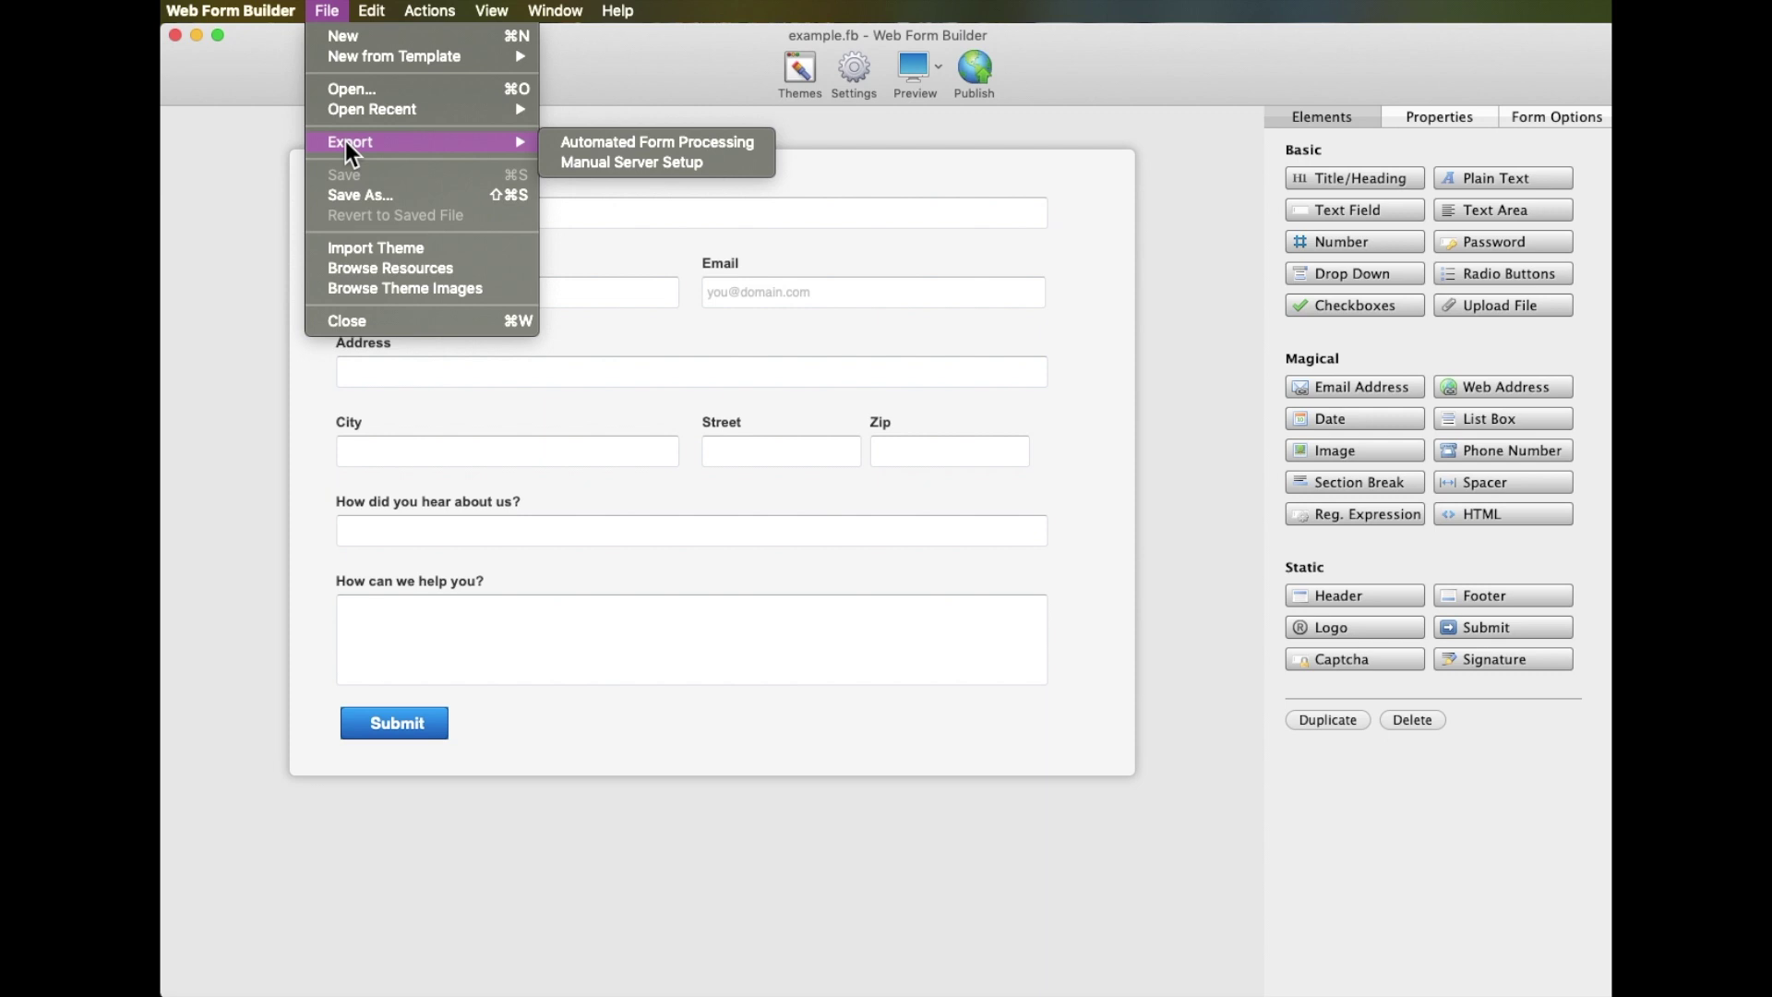
left_click(703, 164)
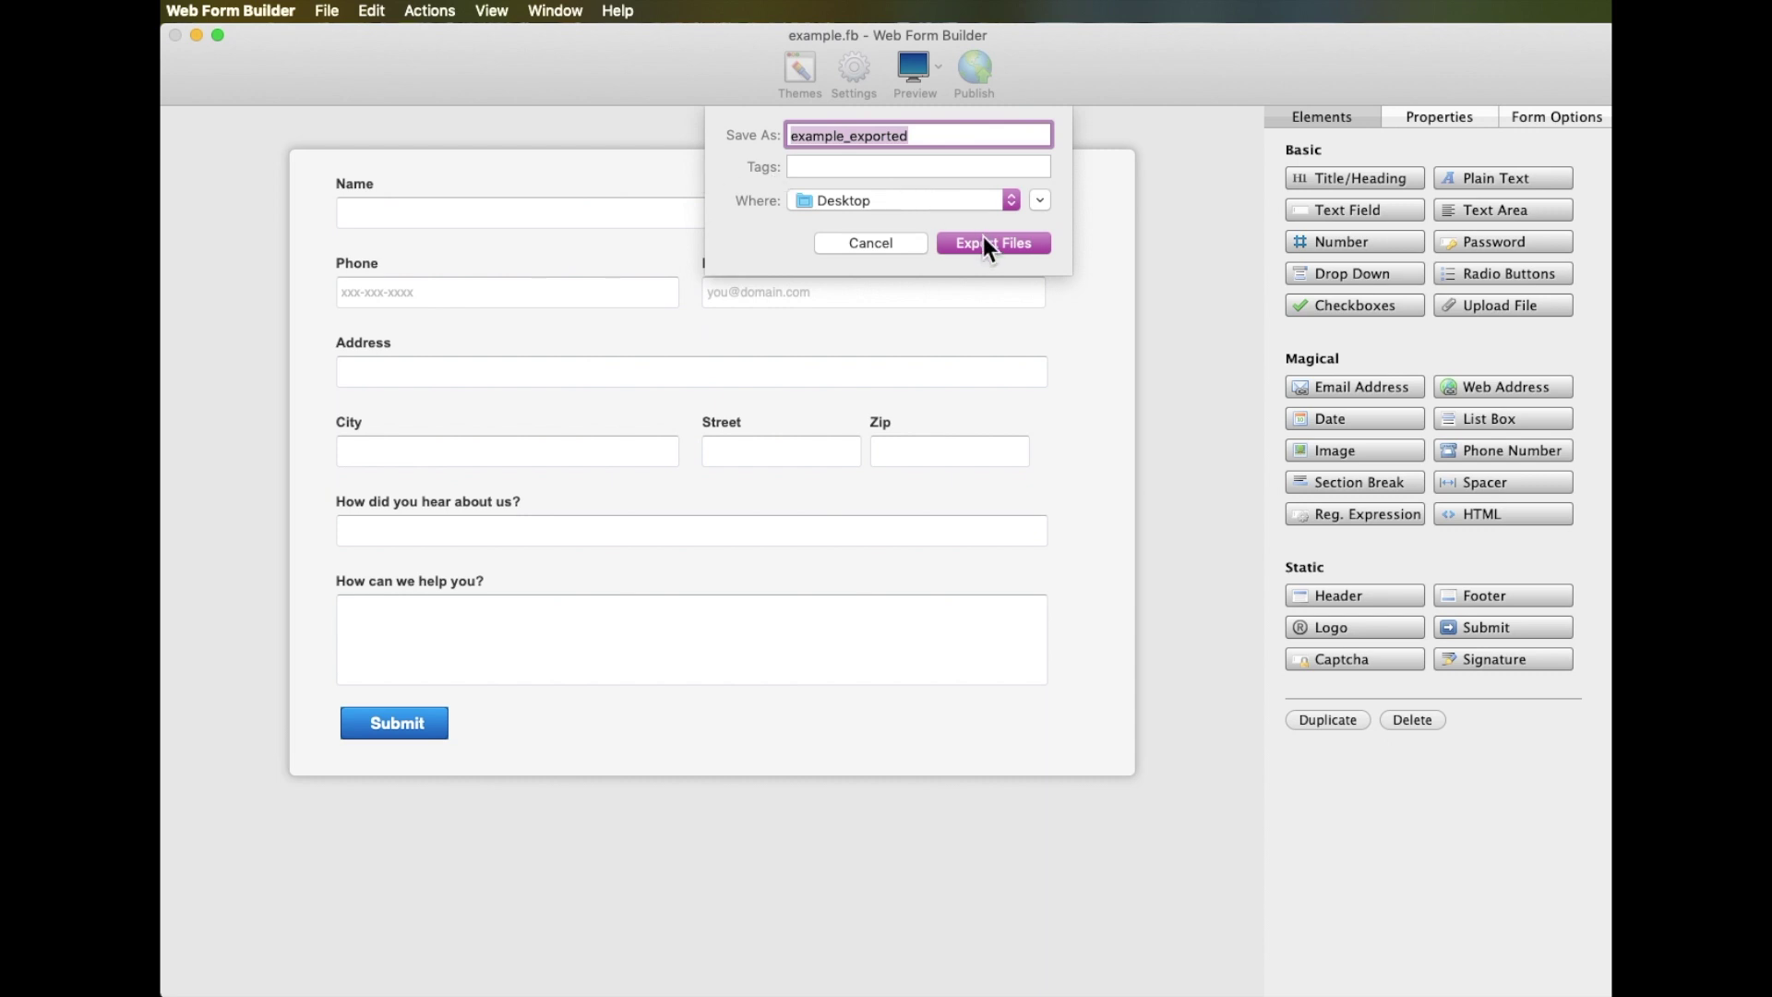
left_click(984, 244)
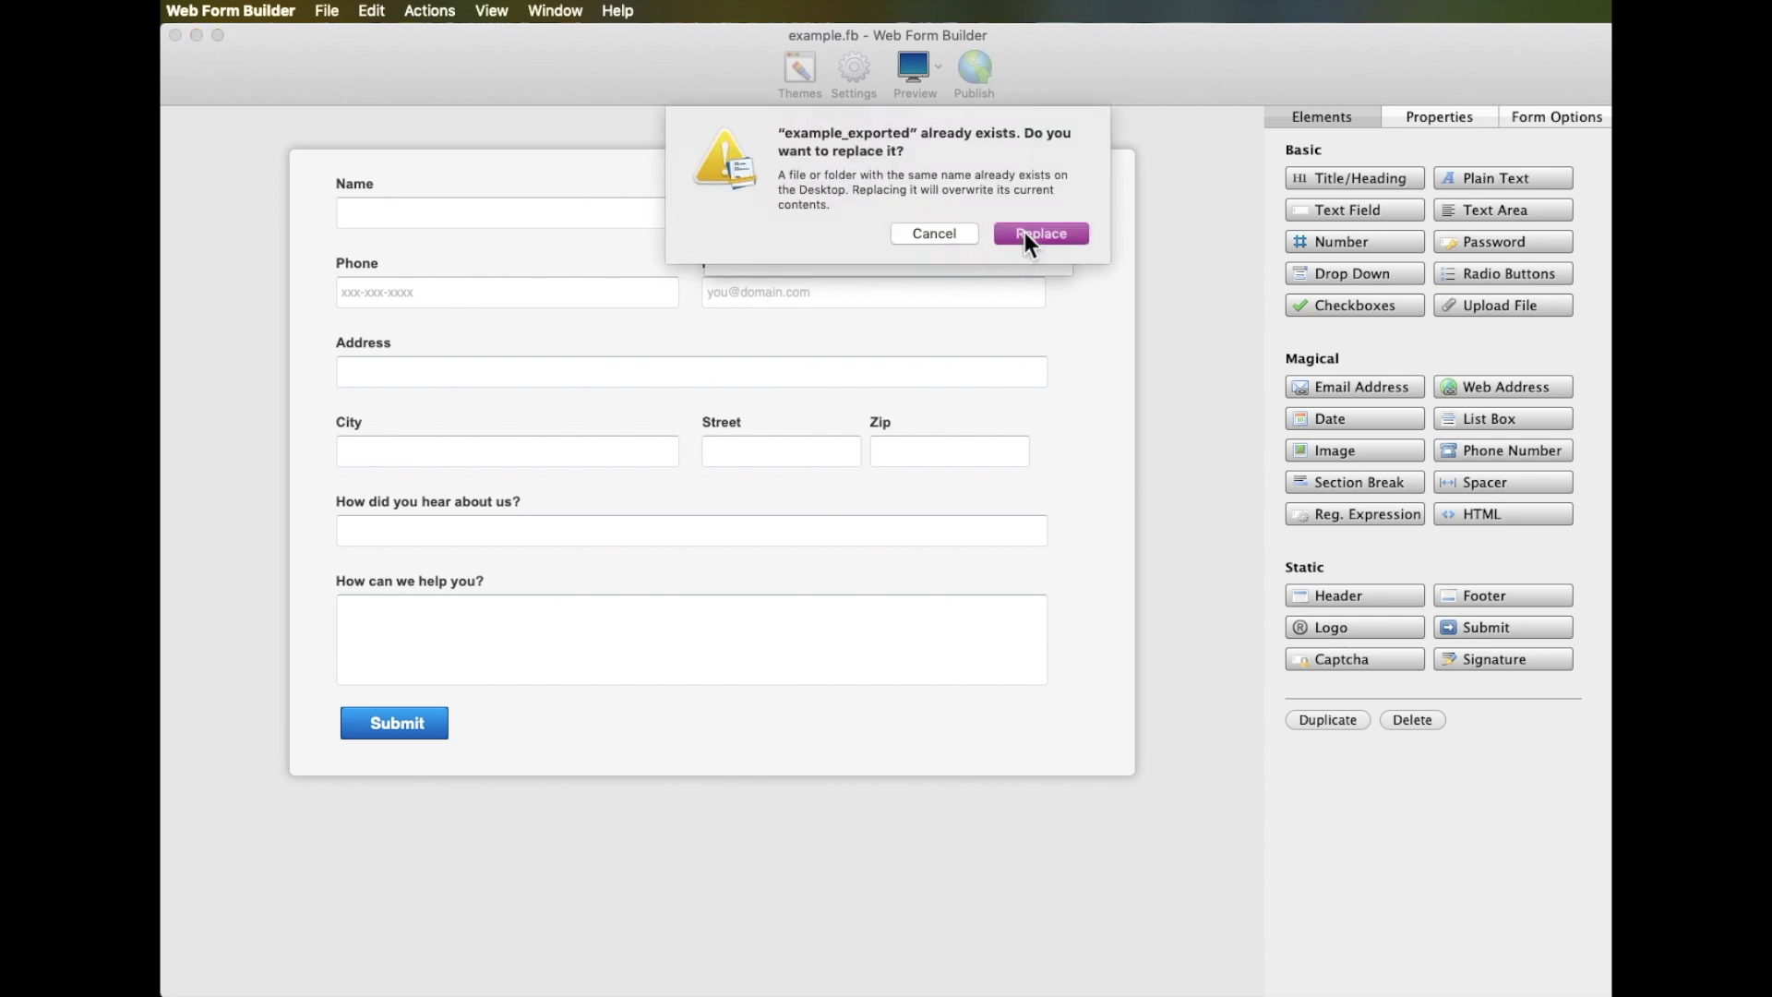
left_click(1024, 233)
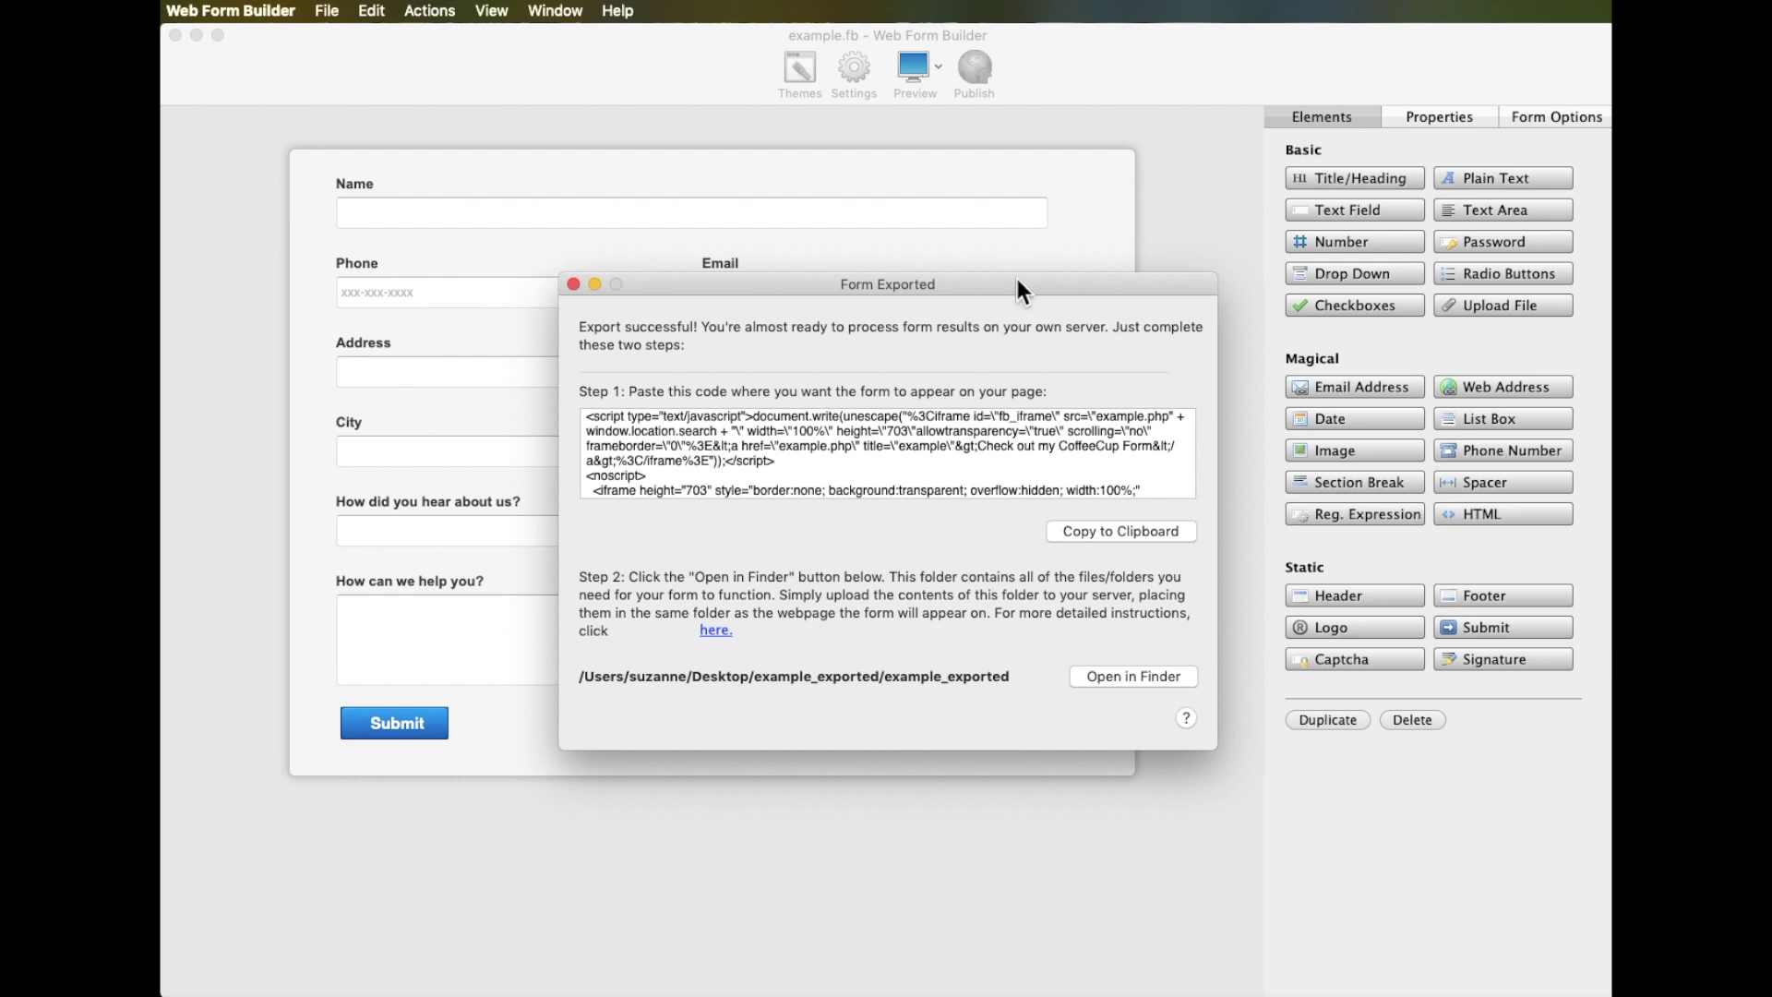
Copy the exported form's embed code from the Form Exported dialog to the clipboard
left_click(1085, 530)
Open the example_exported folder in Finder and inspect the example folder and example.php
left_click(1099, 677)
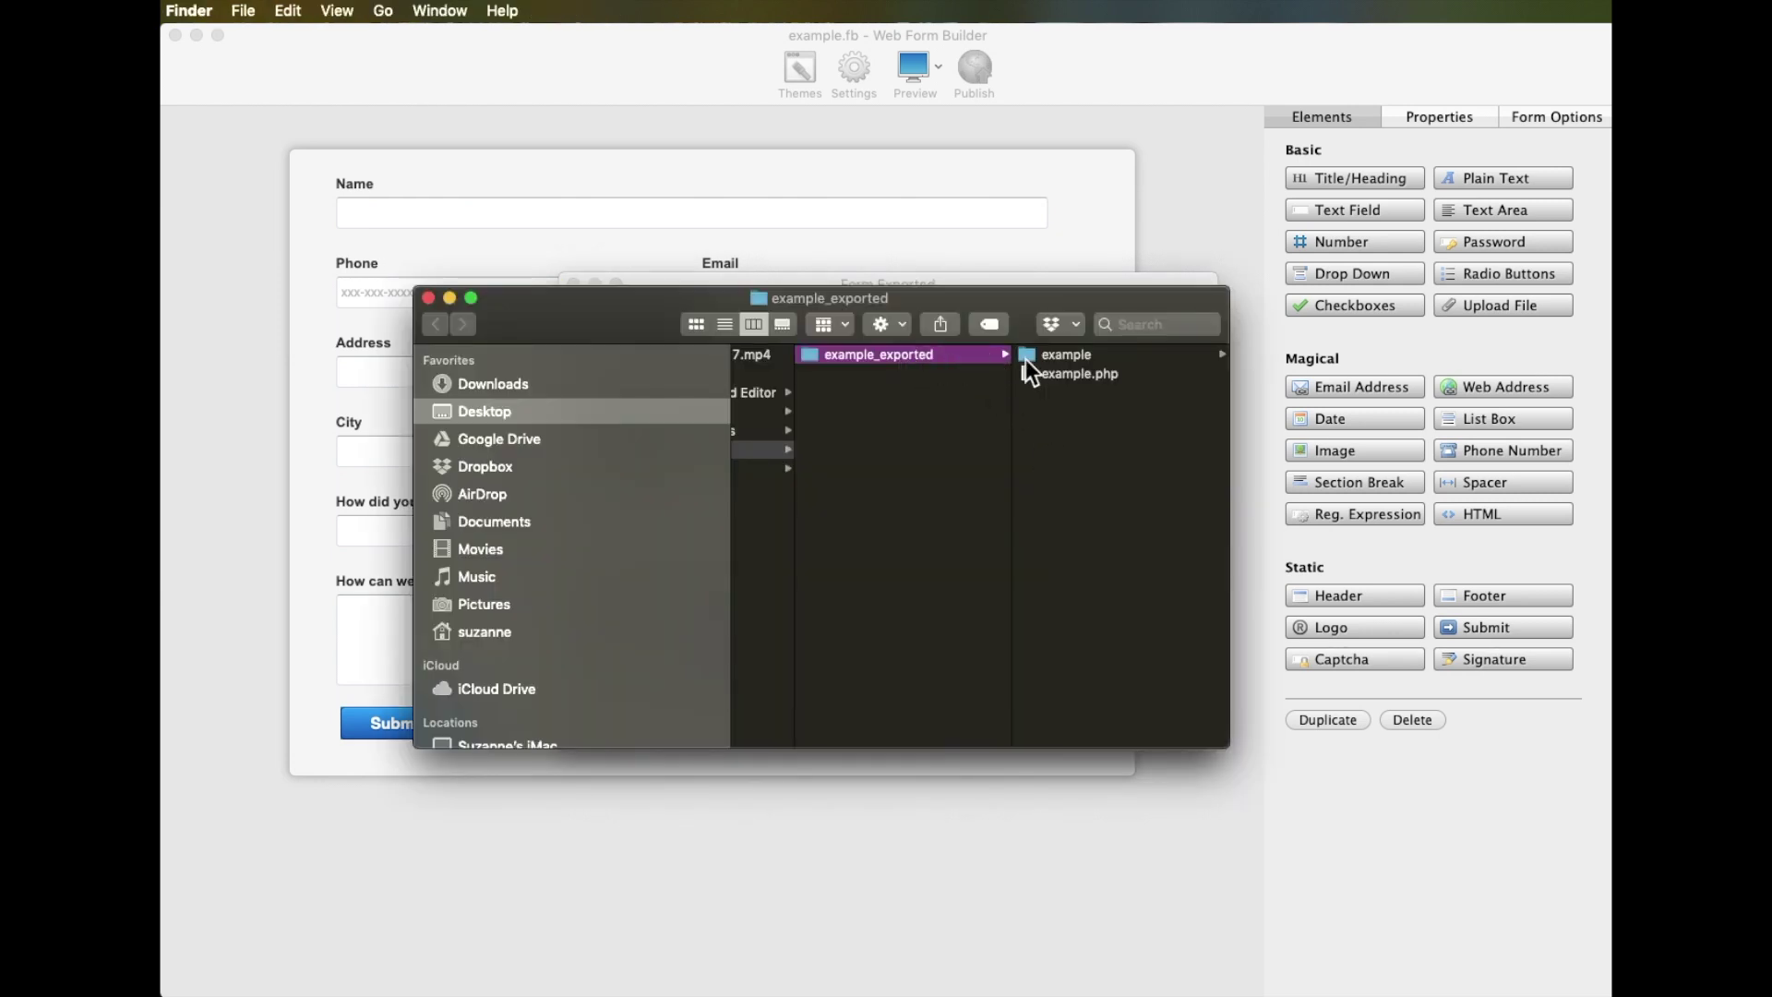
left_click(1071, 357)
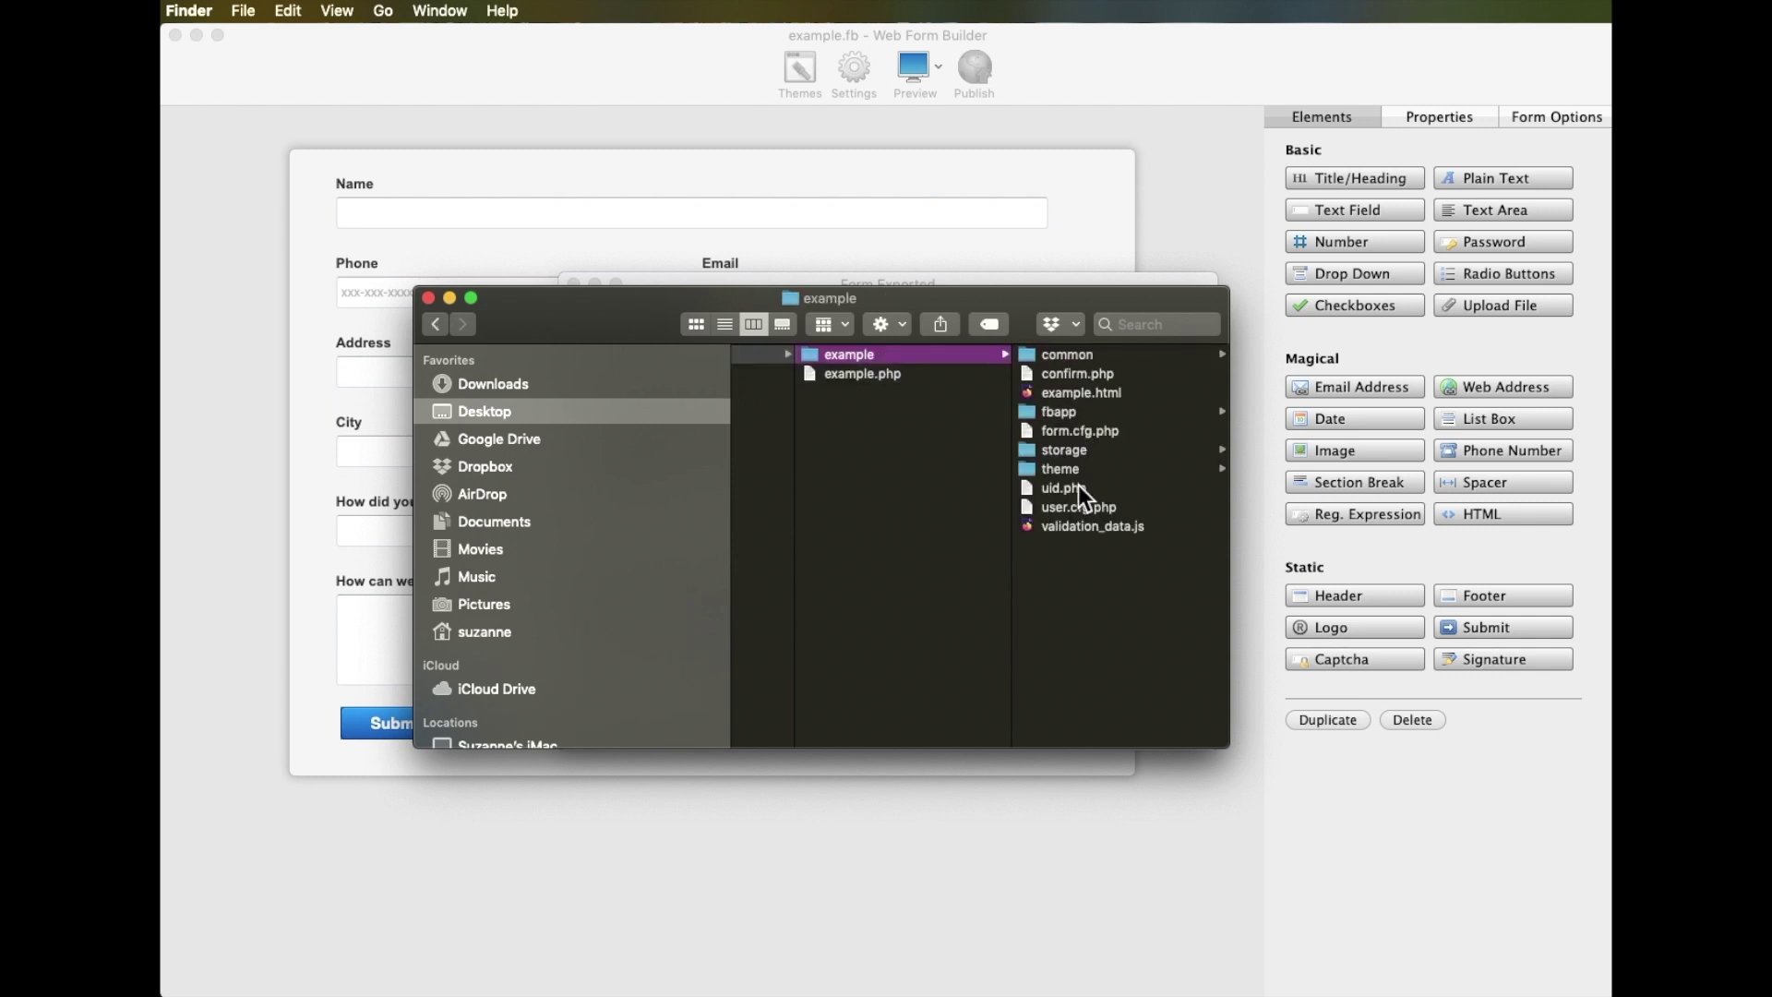
left_click(871, 375)
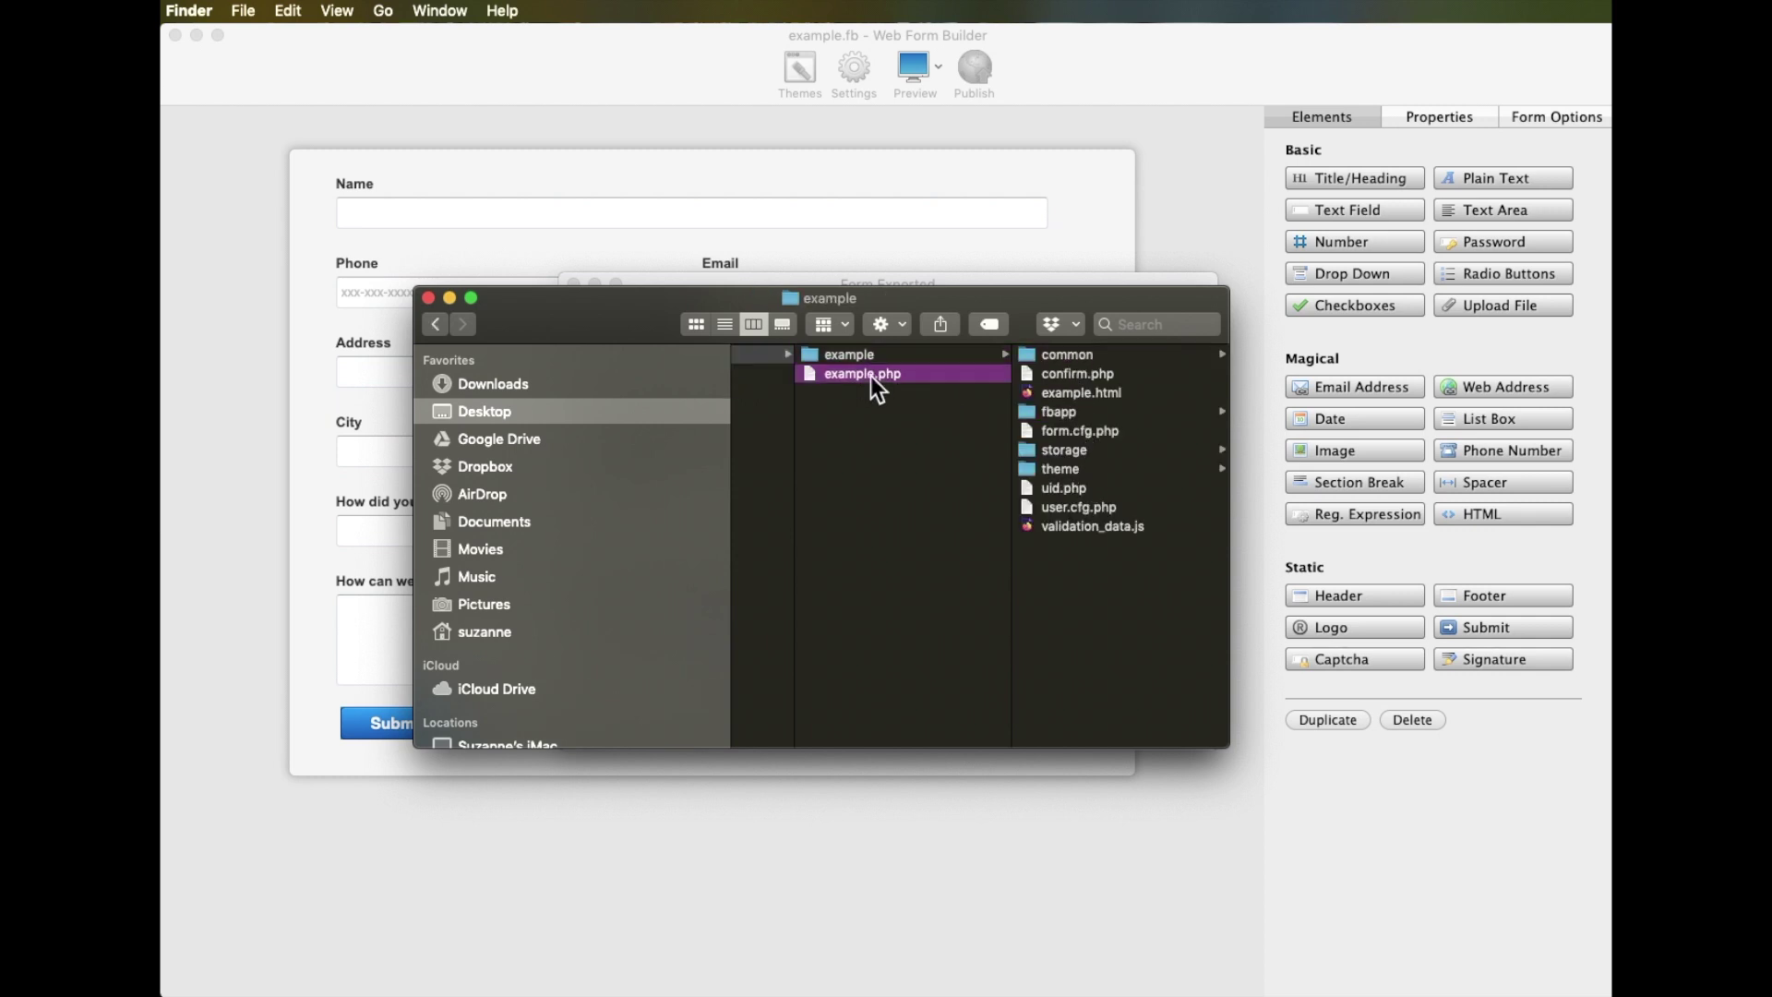
left_click(815, 353)
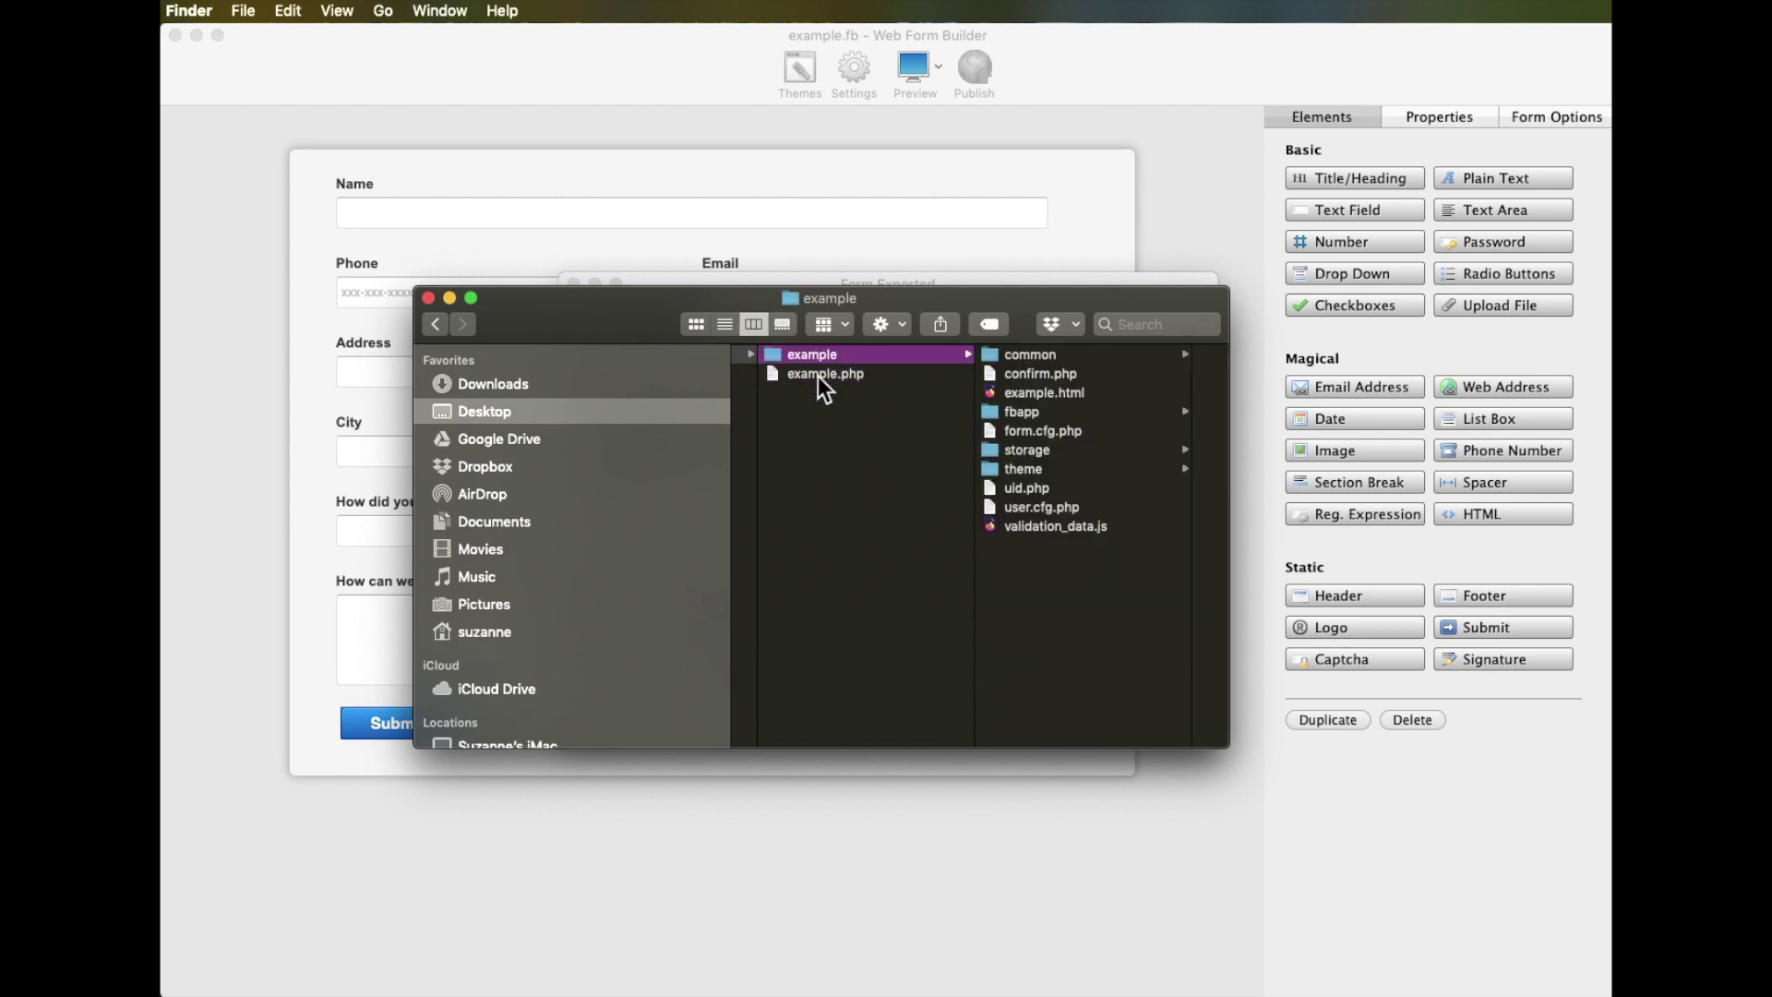
left_click(817, 375, "shift")
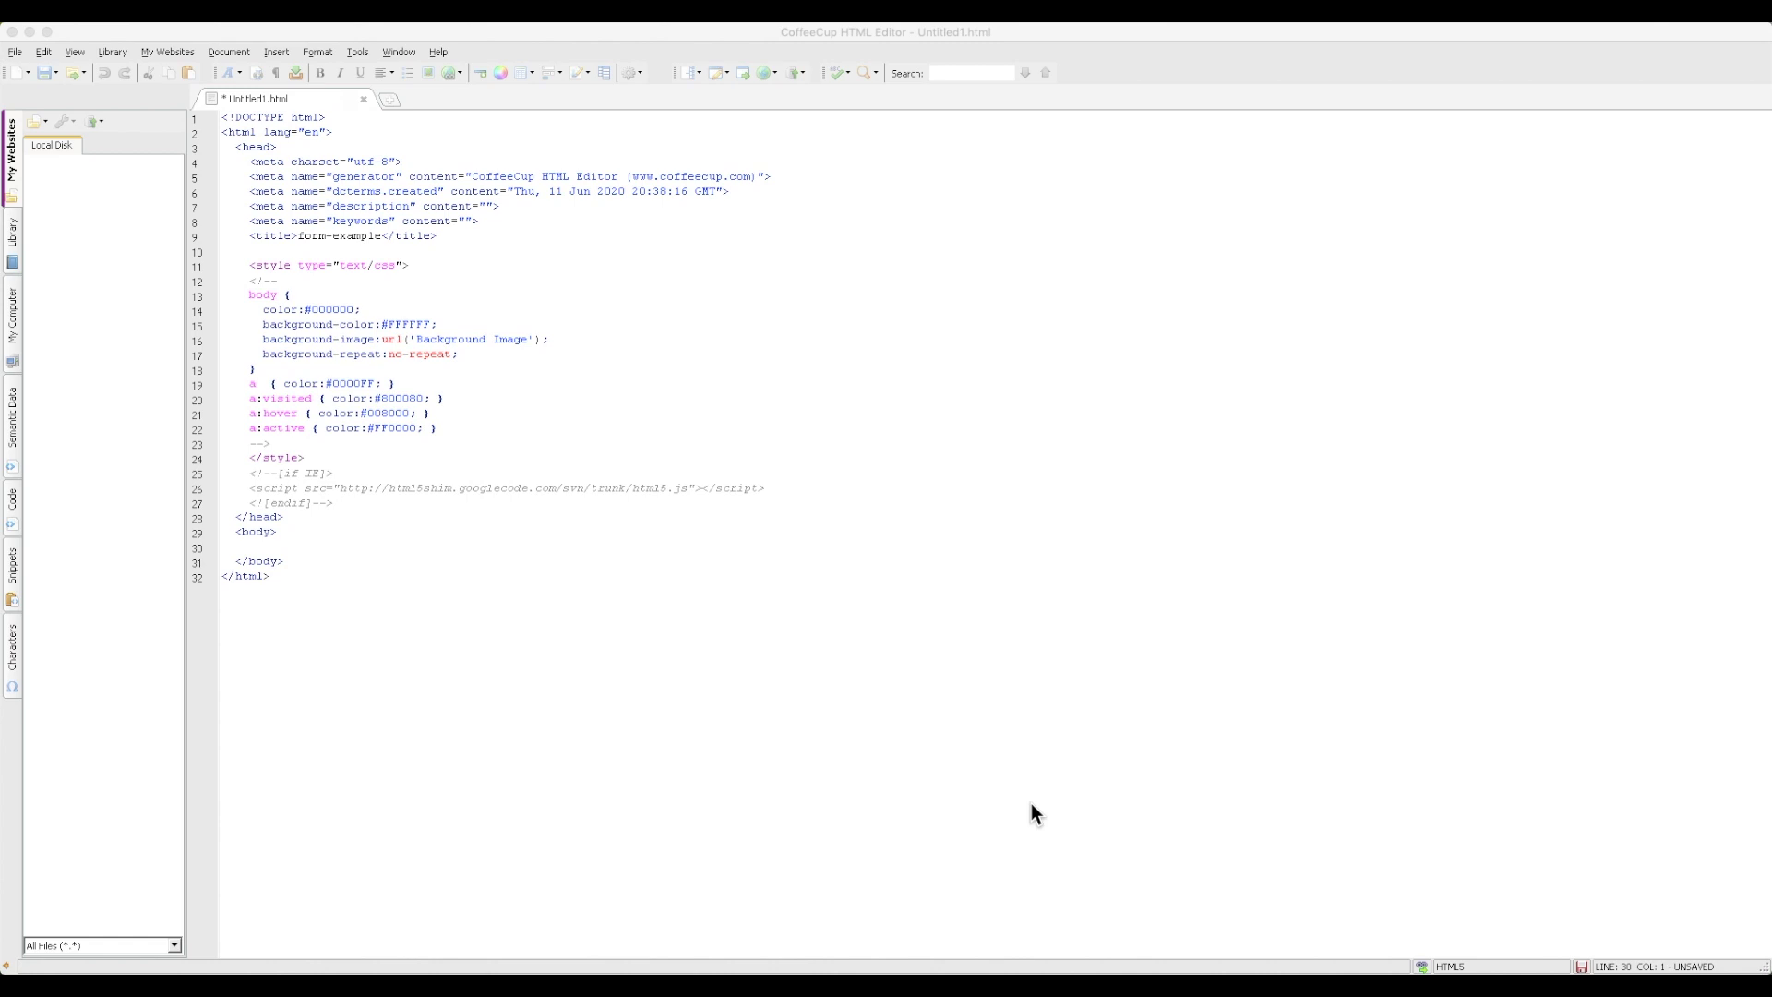
Paste the form's JavaScript embed script onto line 30 in the body of Untitled1.html
left_click(971, 777)
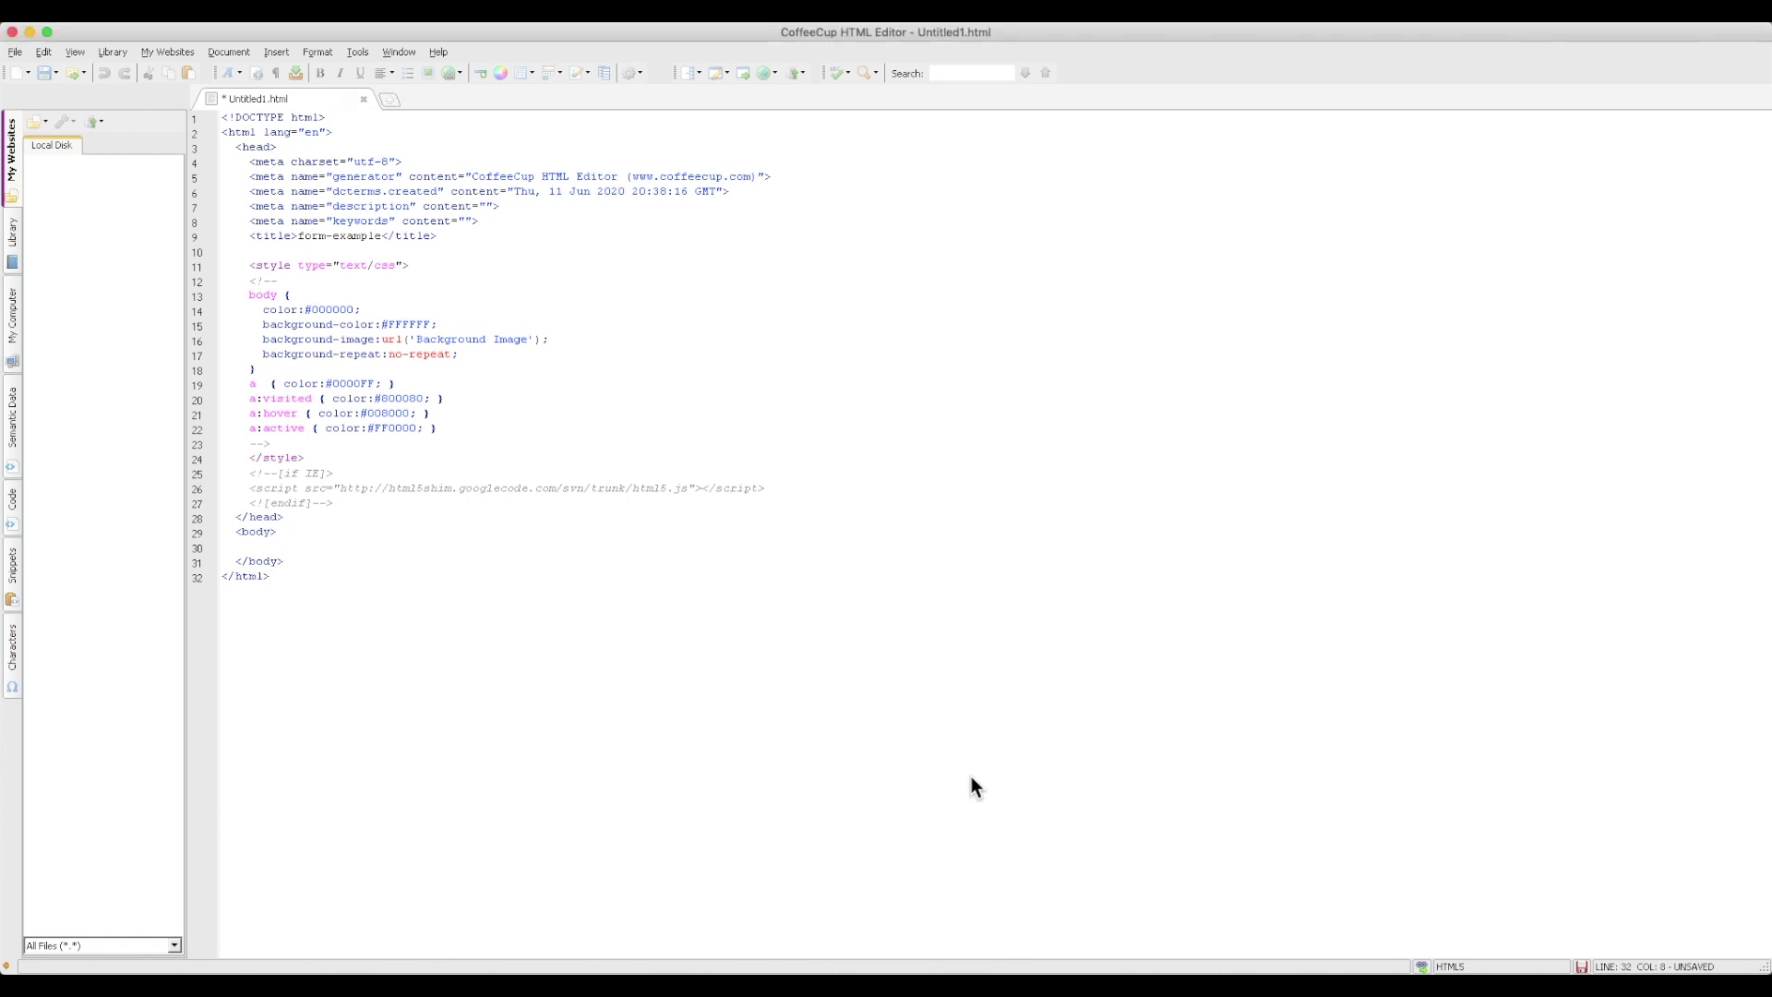
right_click(242, 546)
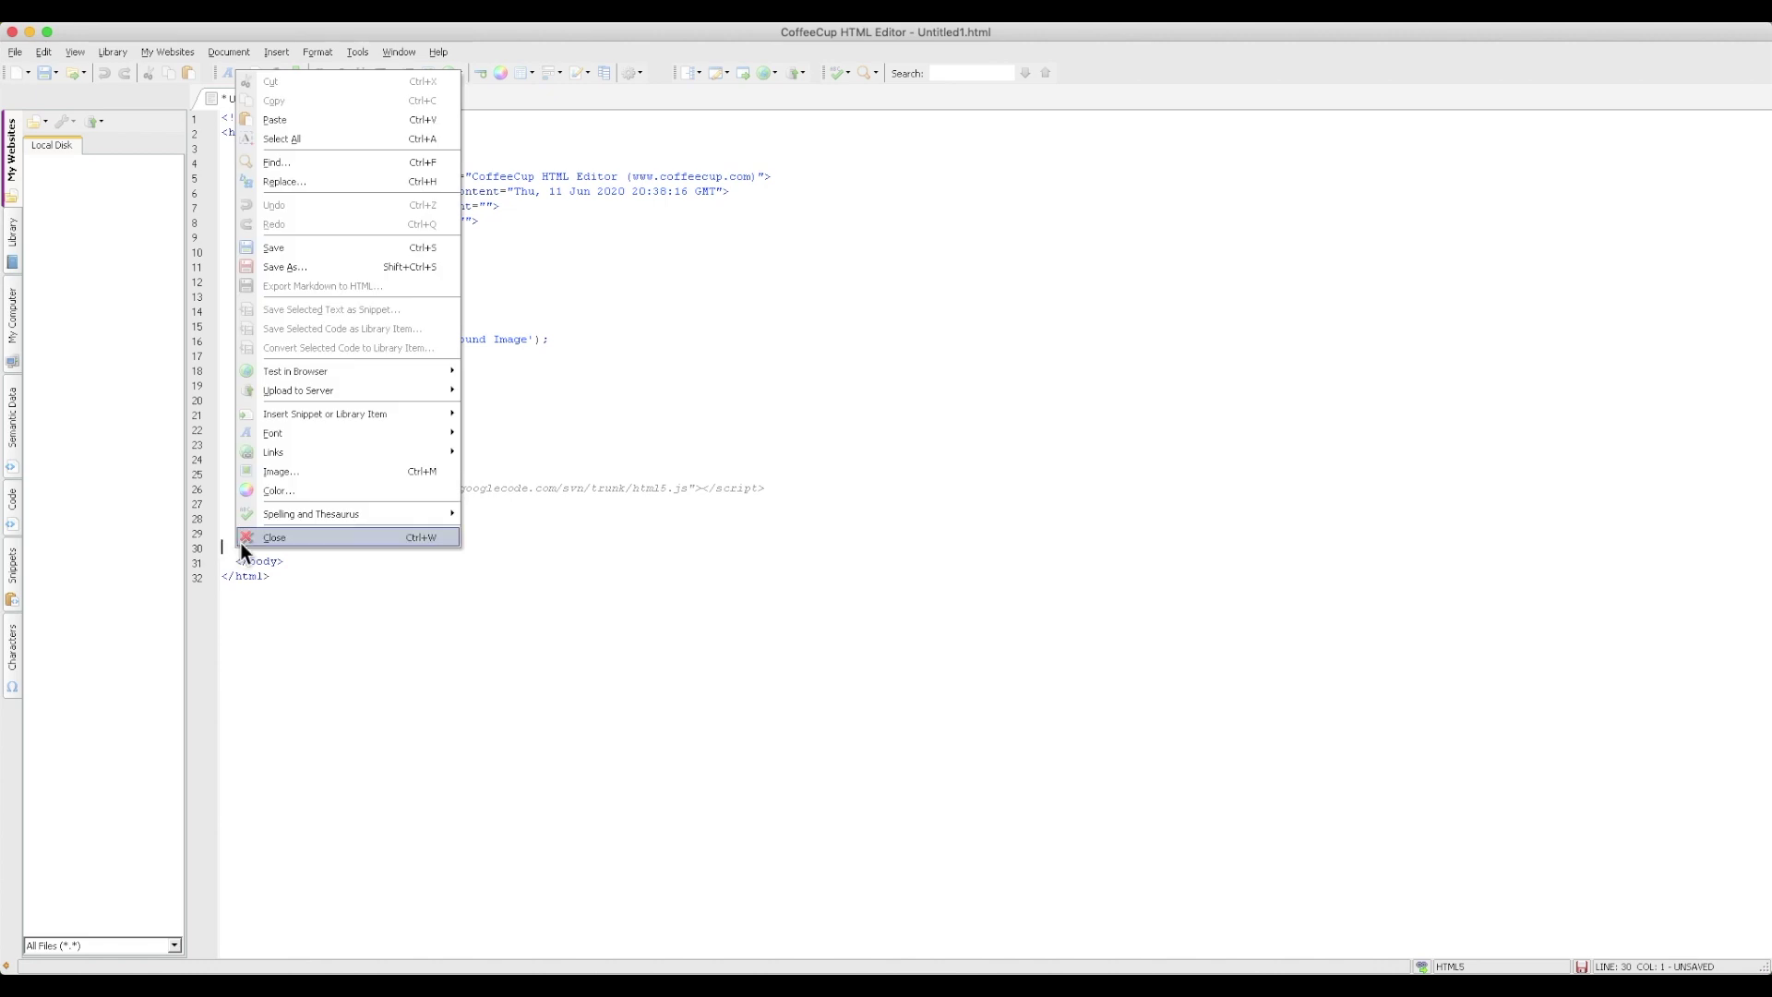
left_click(294, 119)
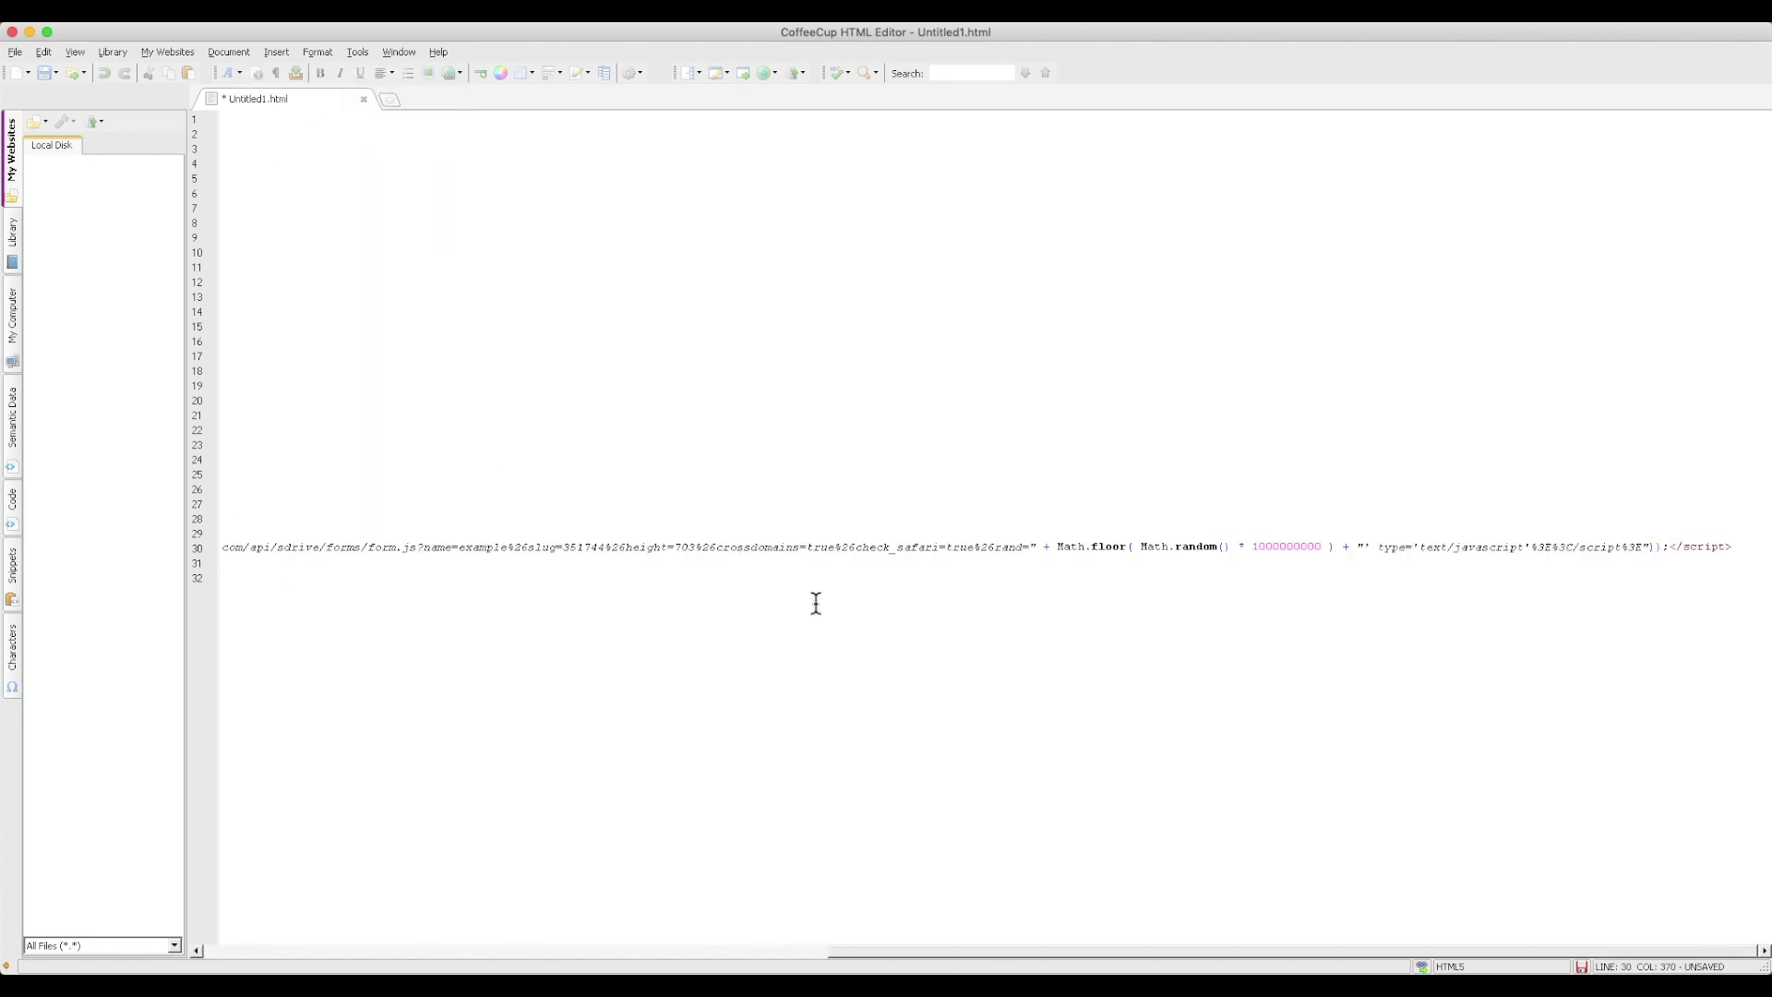
left_click_drag(834, 950, 259, 927)
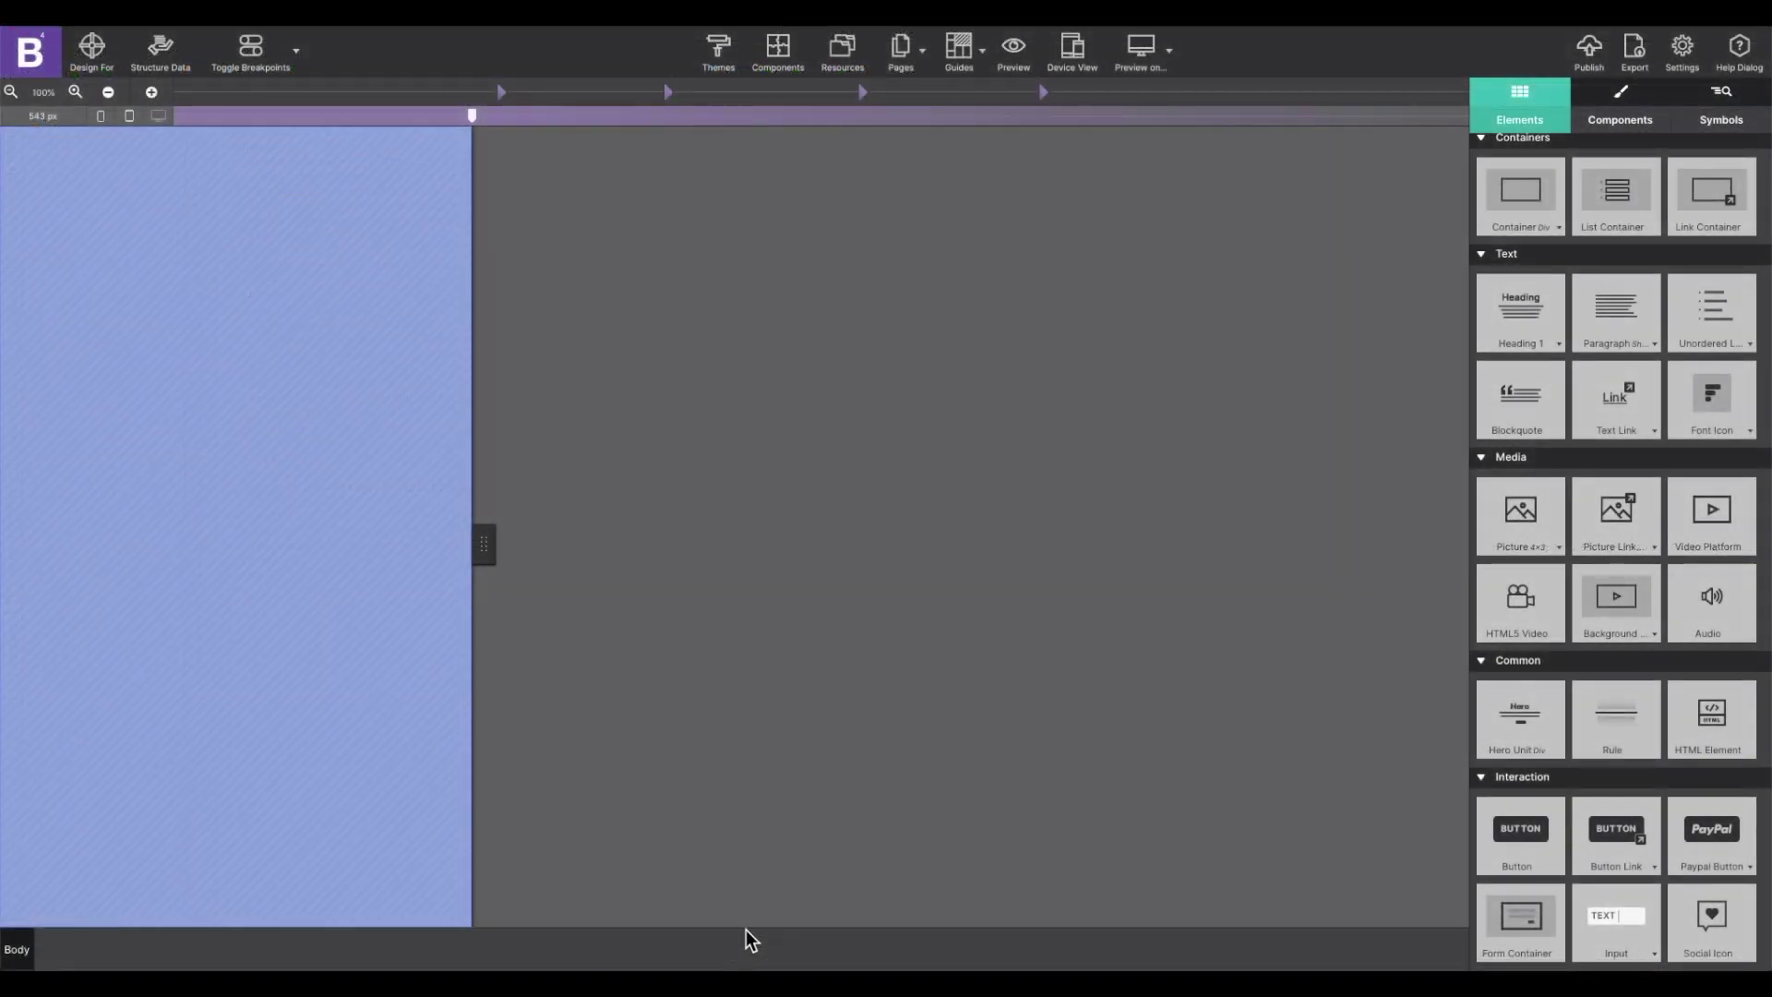
Drop an HTML element onto the page body, paste the form's embed code into it, and save
left_click(262, 197)
left_click_drag(1708, 718, 317, 237)
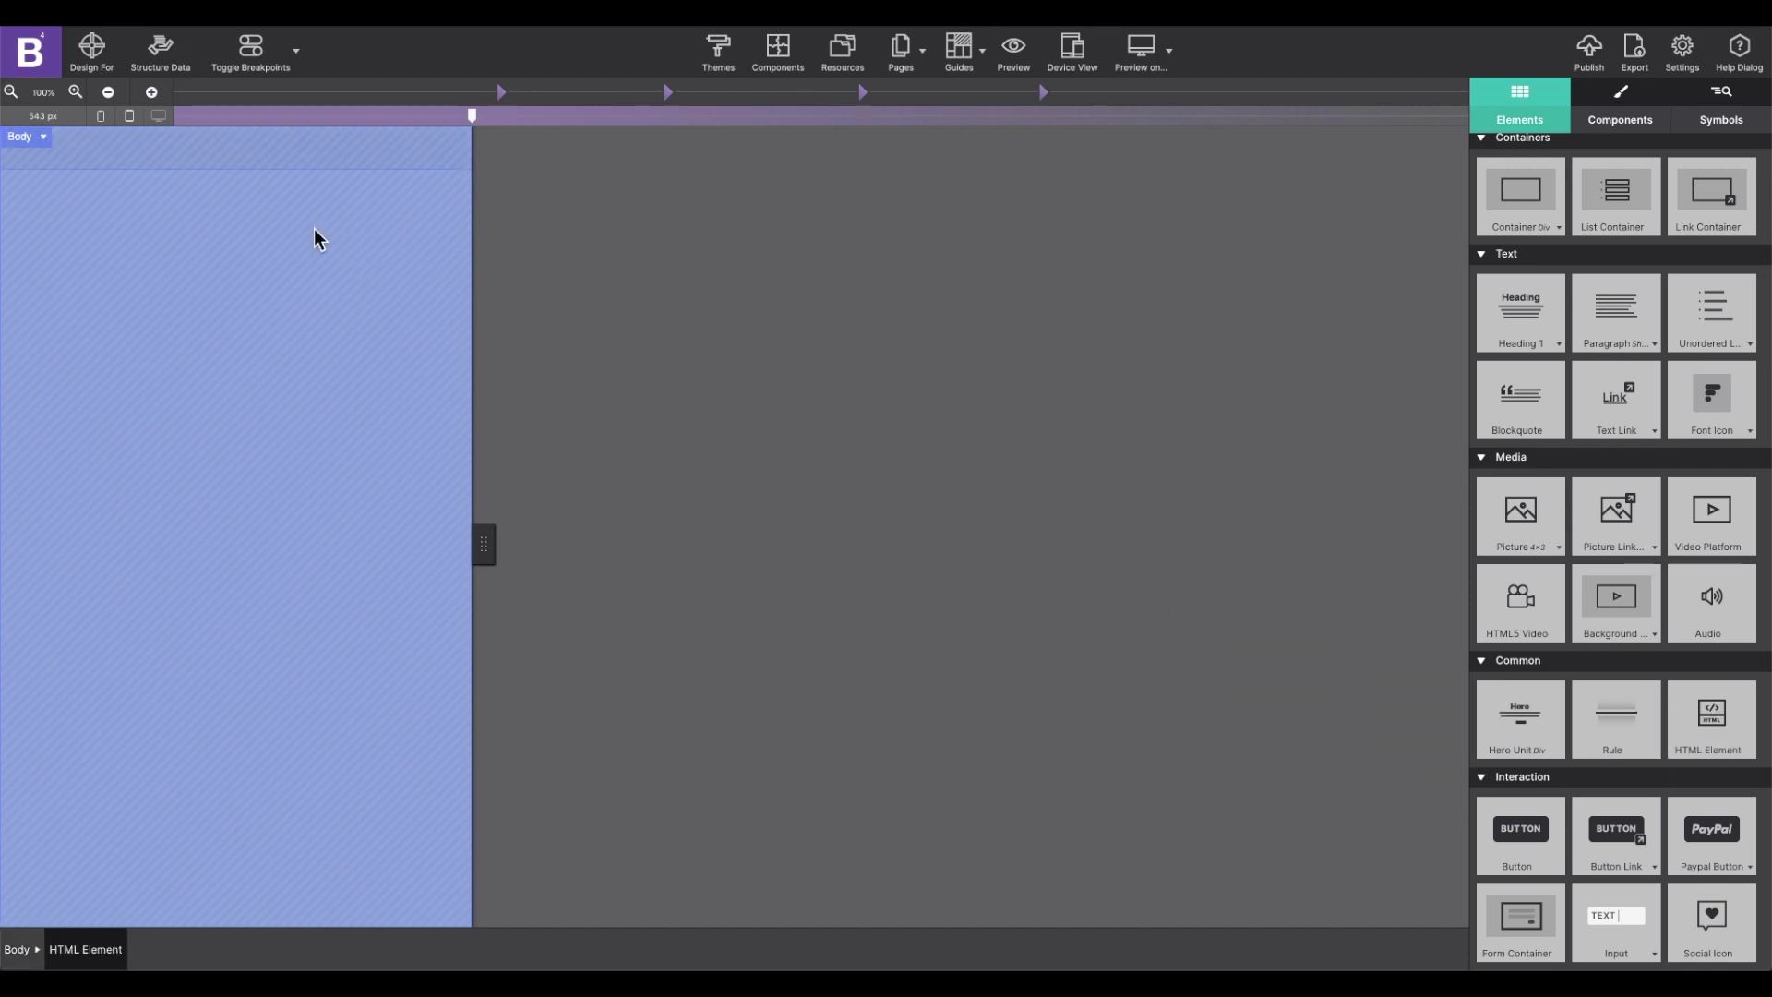
double_click(107, 143)
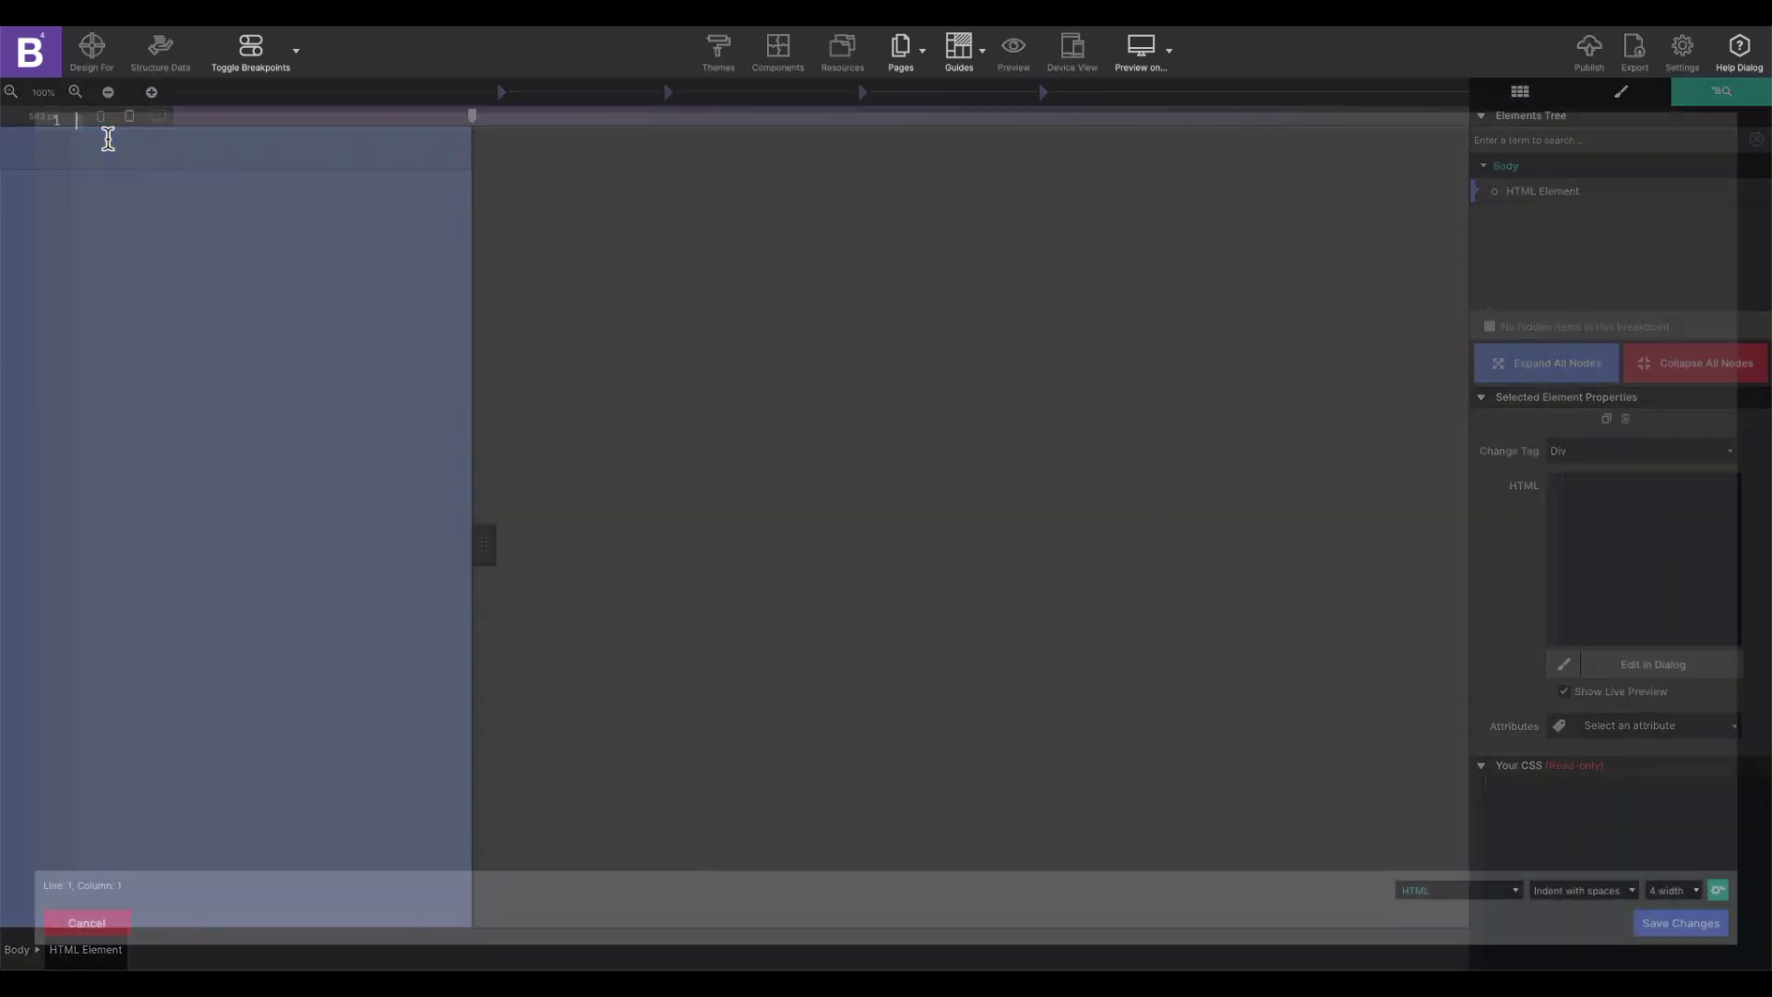
right_click(109, 138)
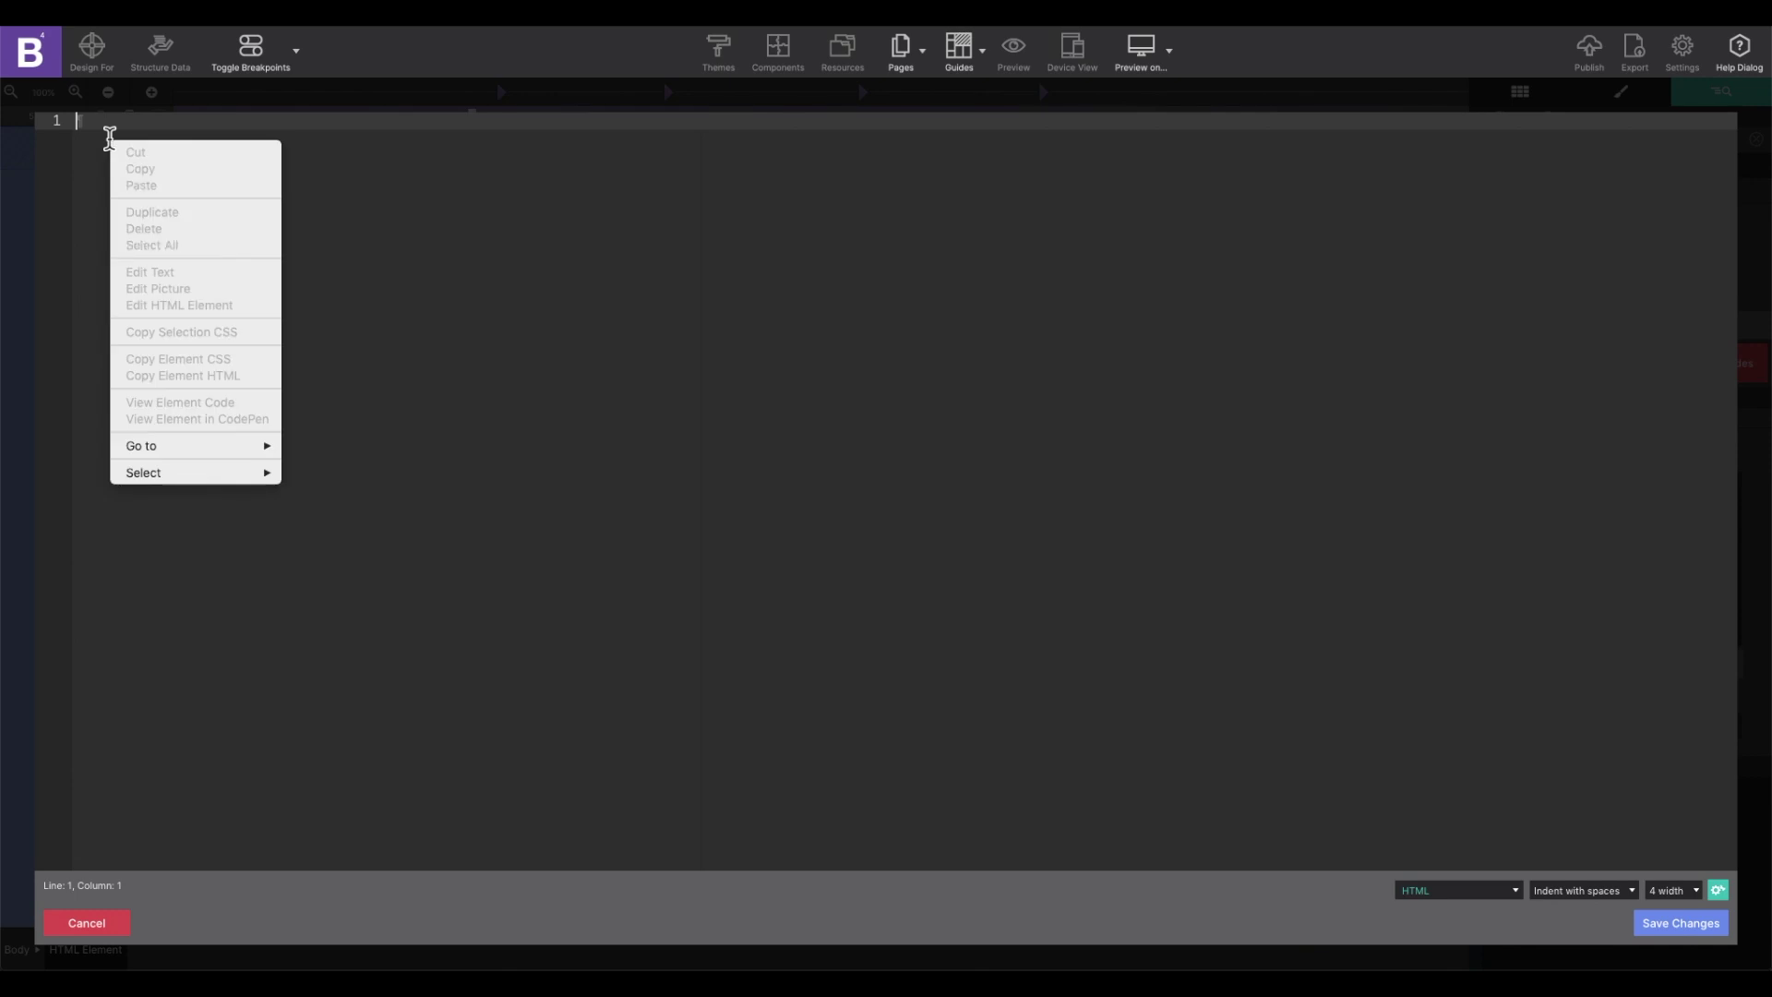
left_click(138, 182)
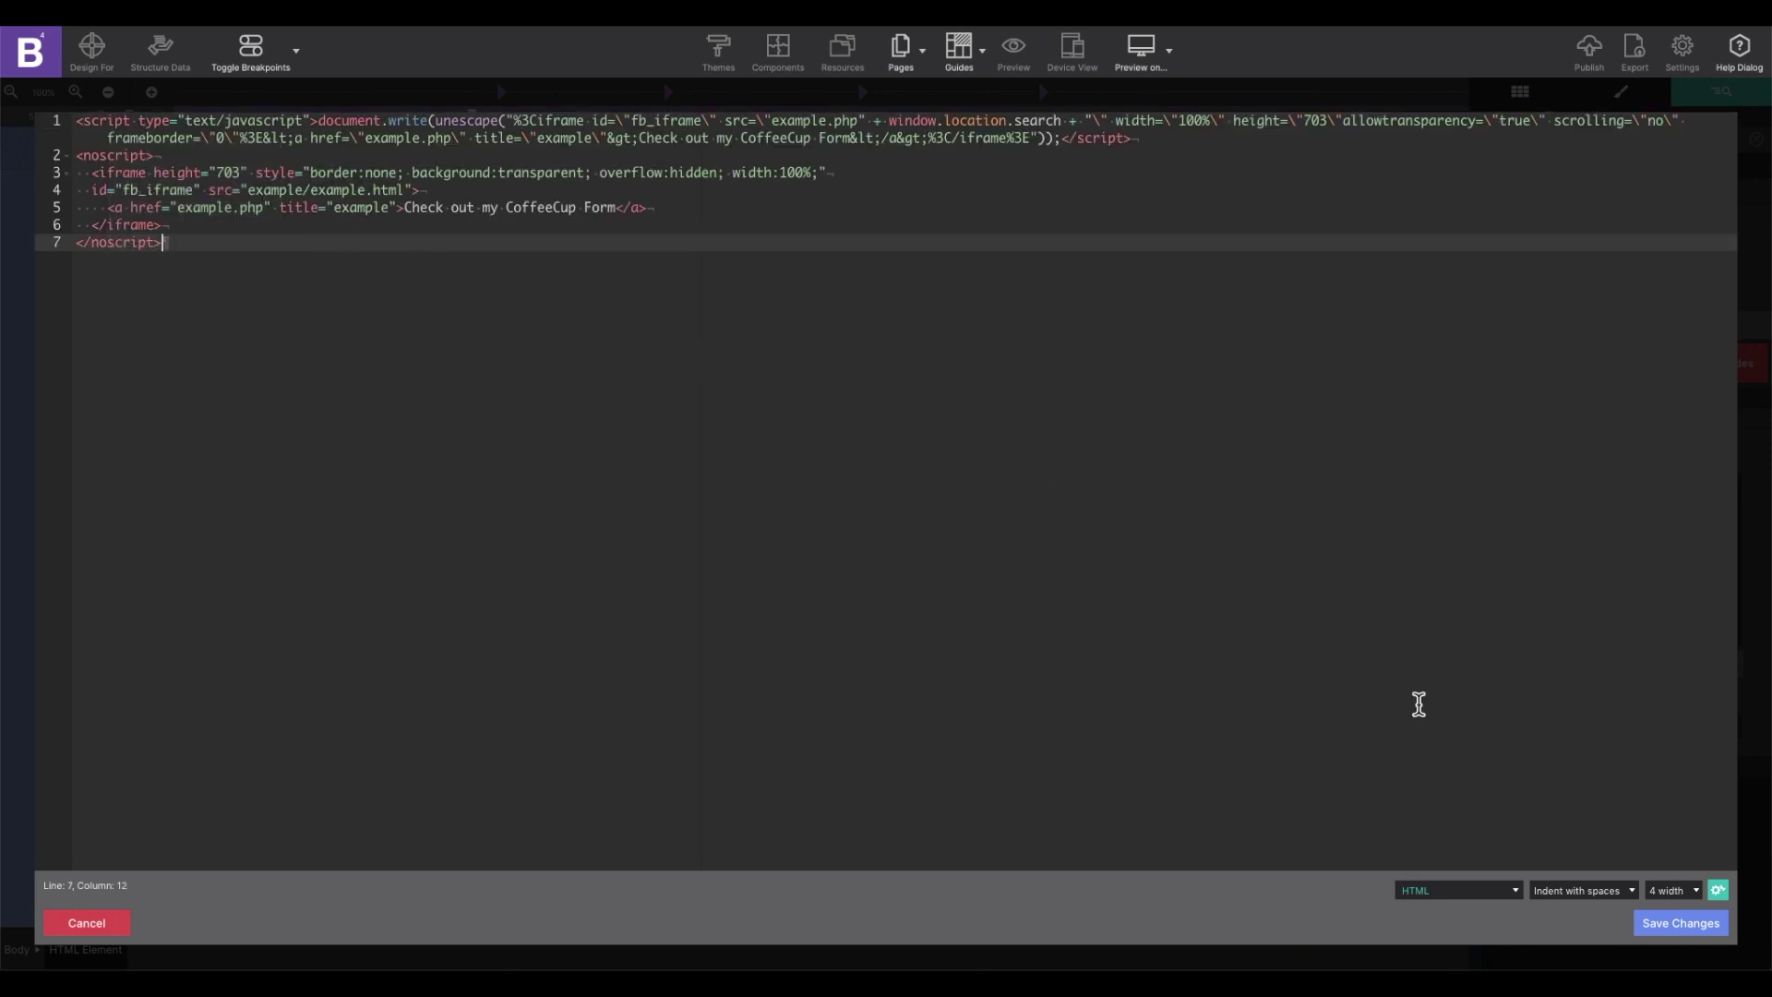
left_click(1660, 923)
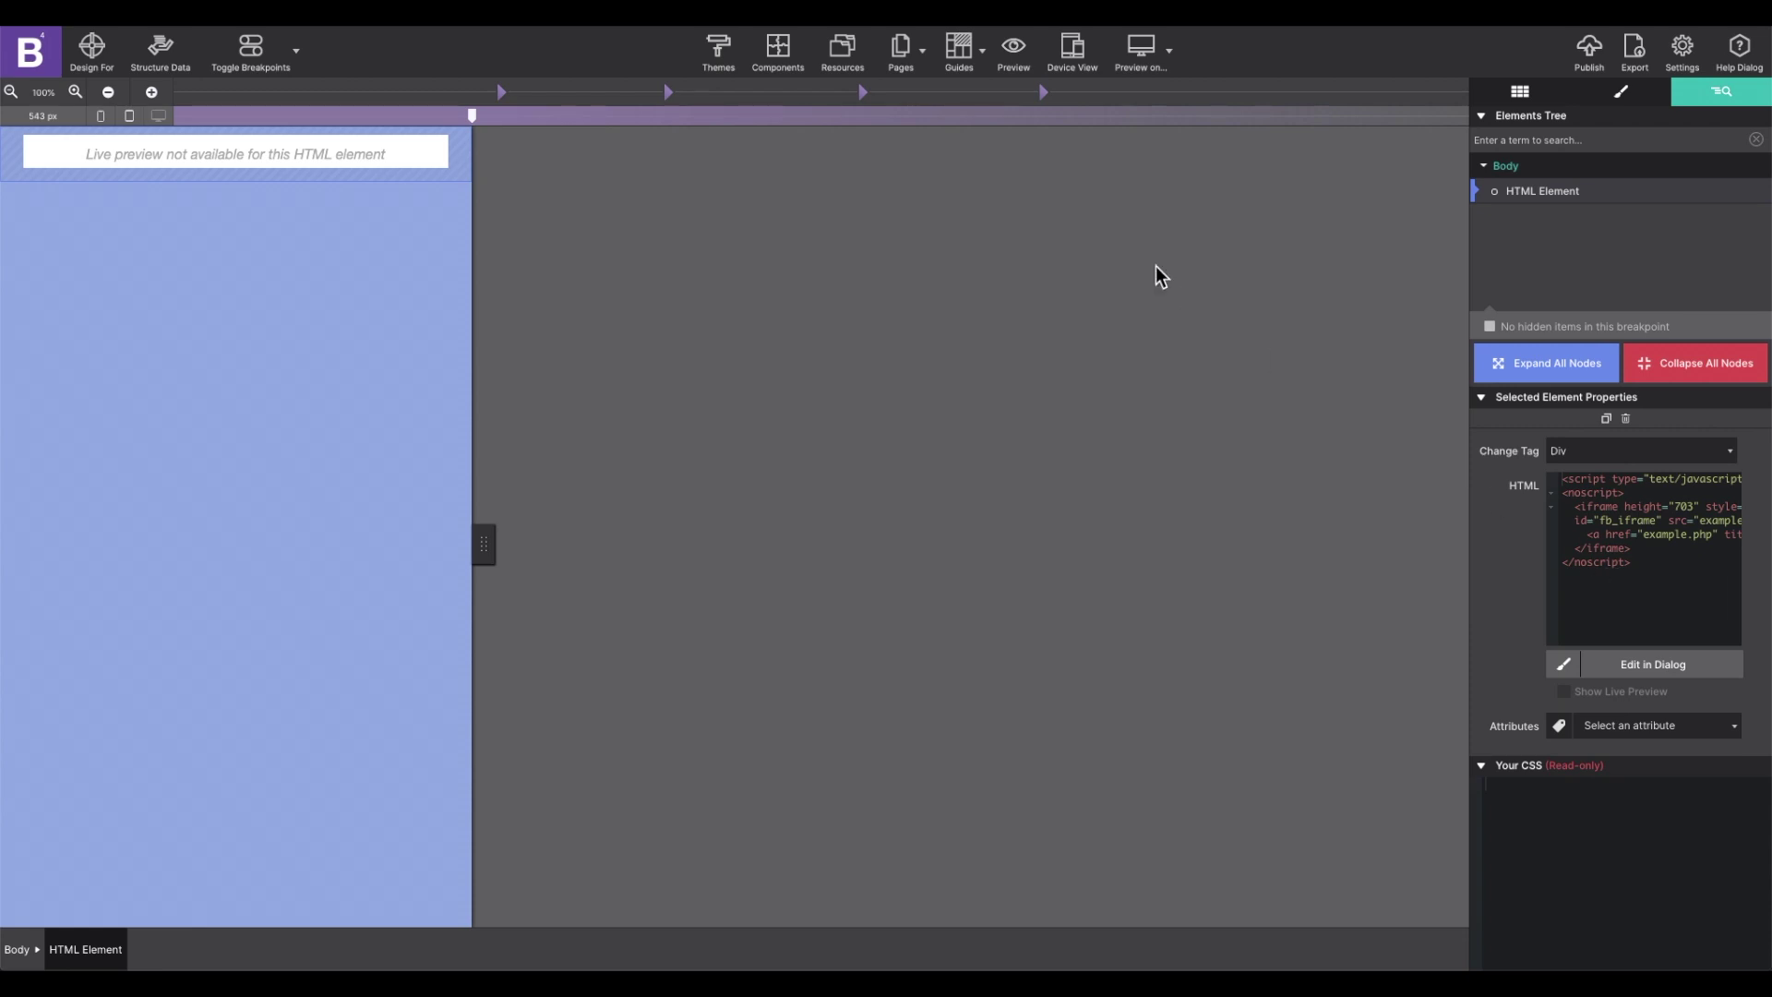
Save the project, export the site to Downloads, and open the exported folder
left_click(1635, 54)
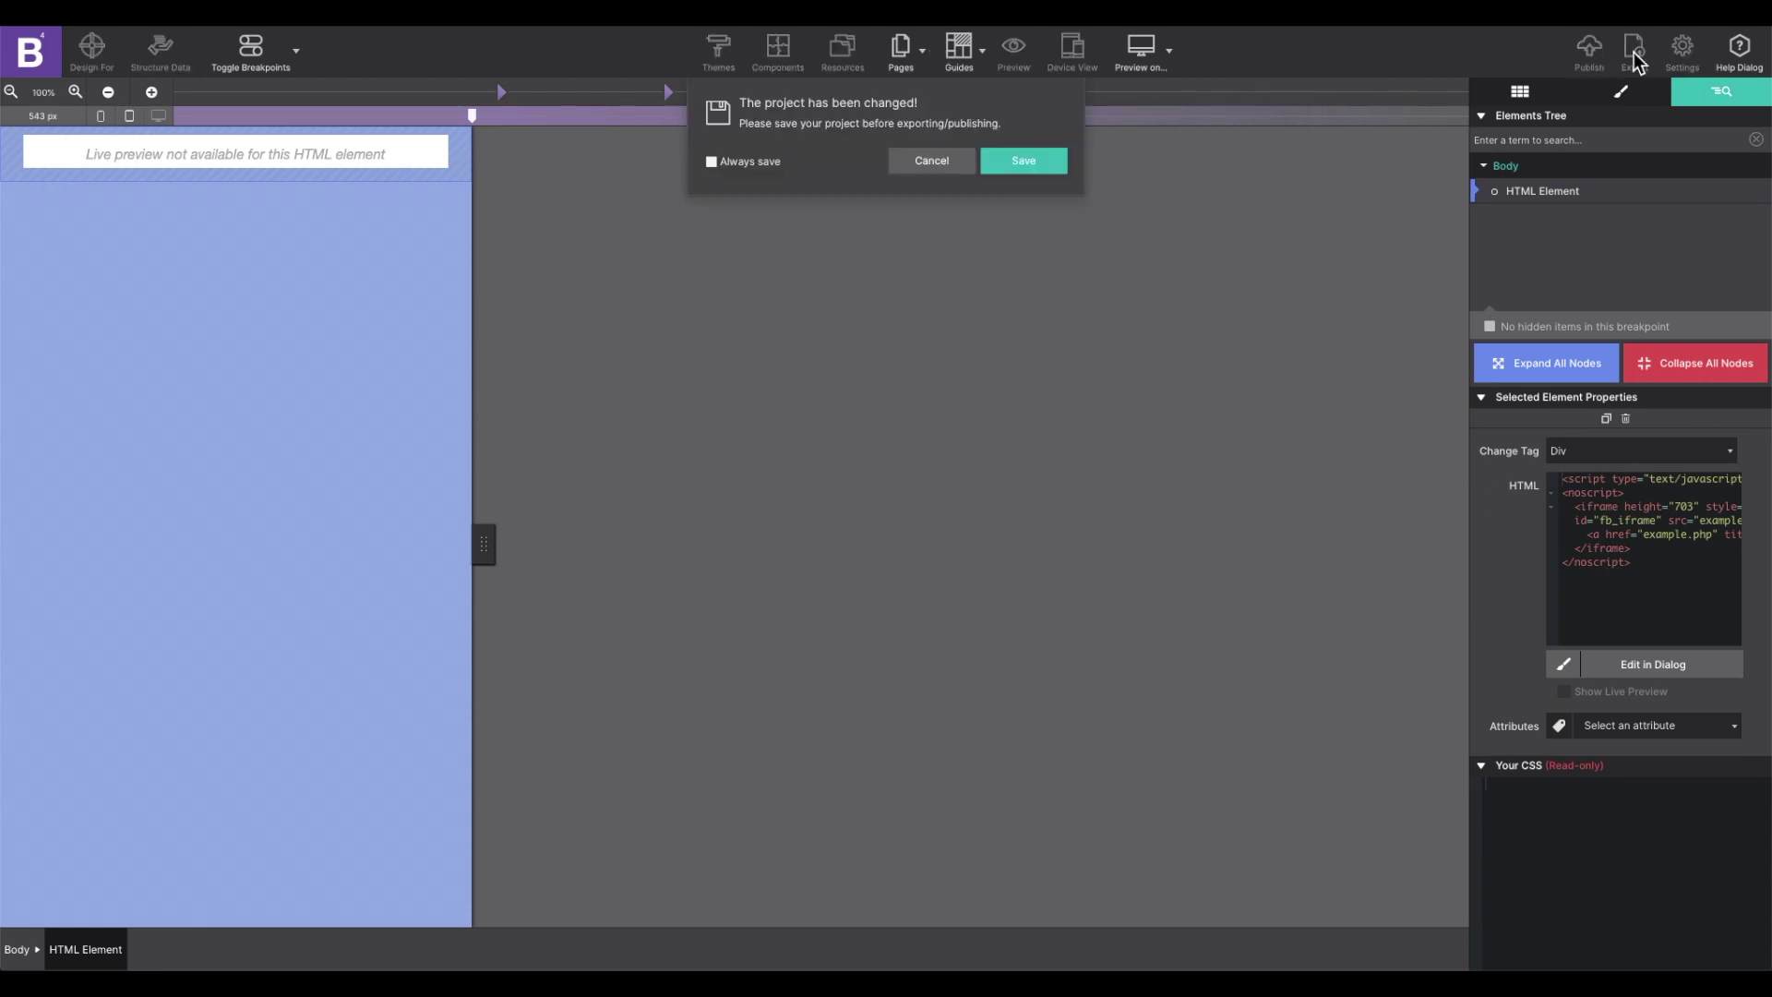
left_click(1041, 169)
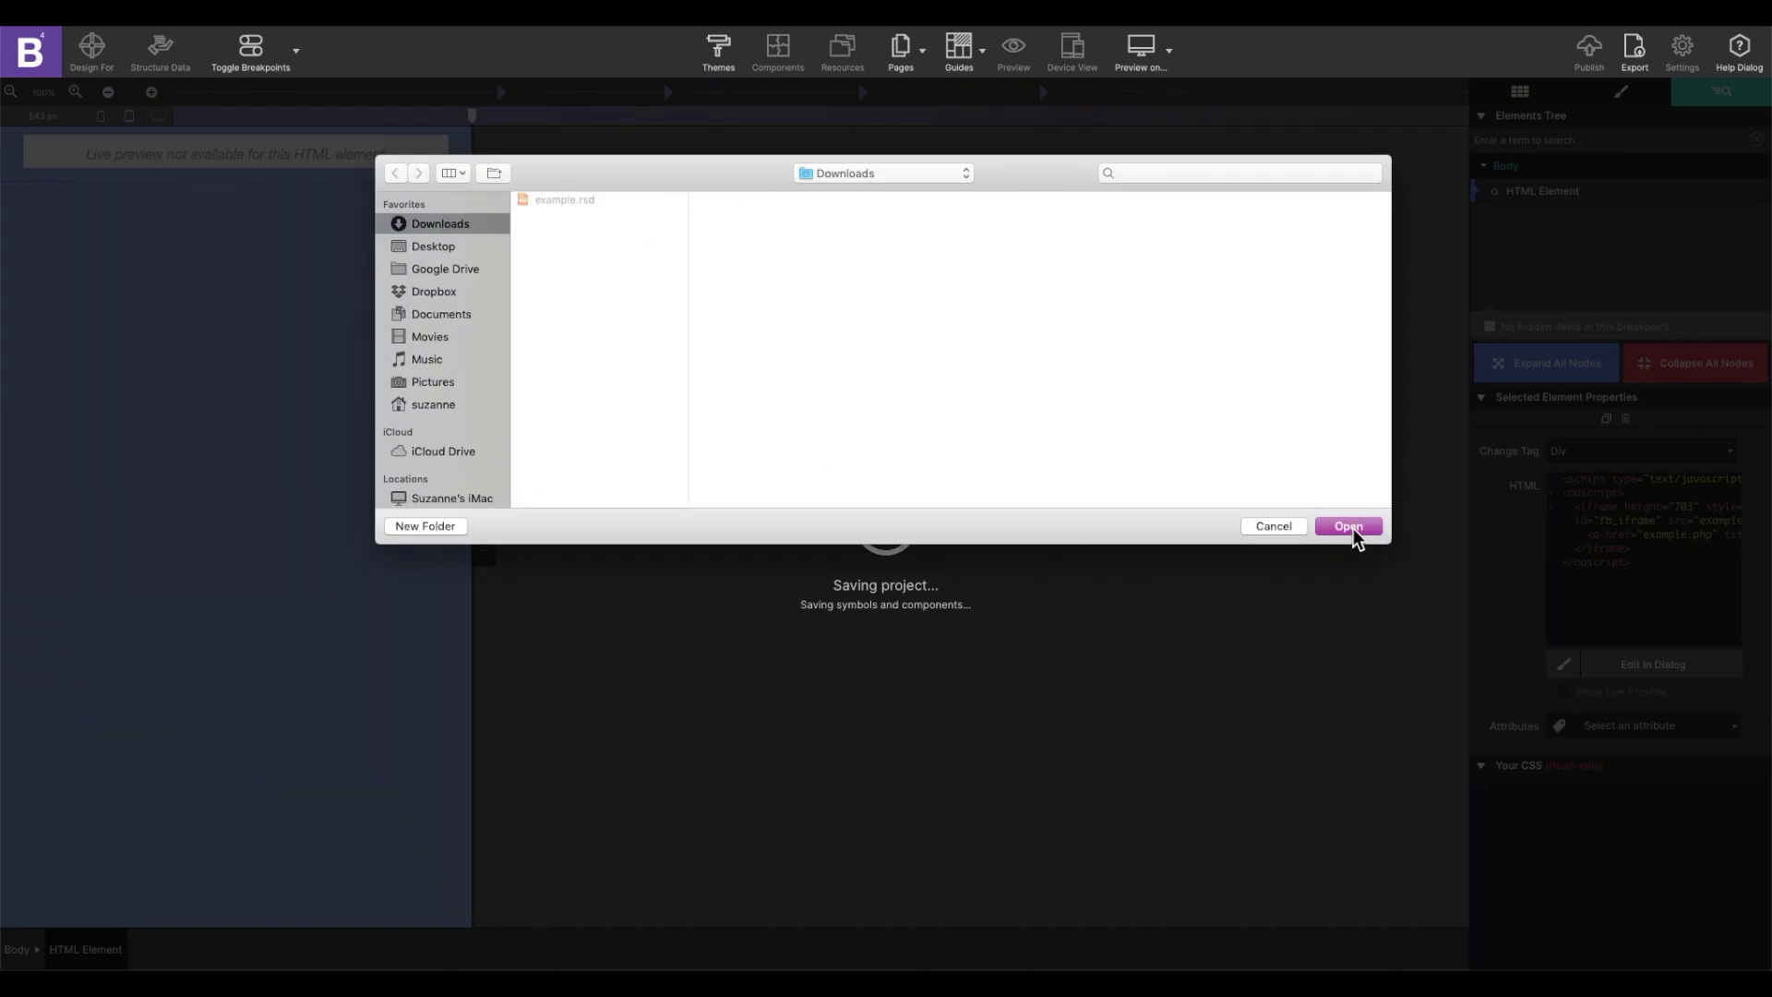
left_click(1355, 526)
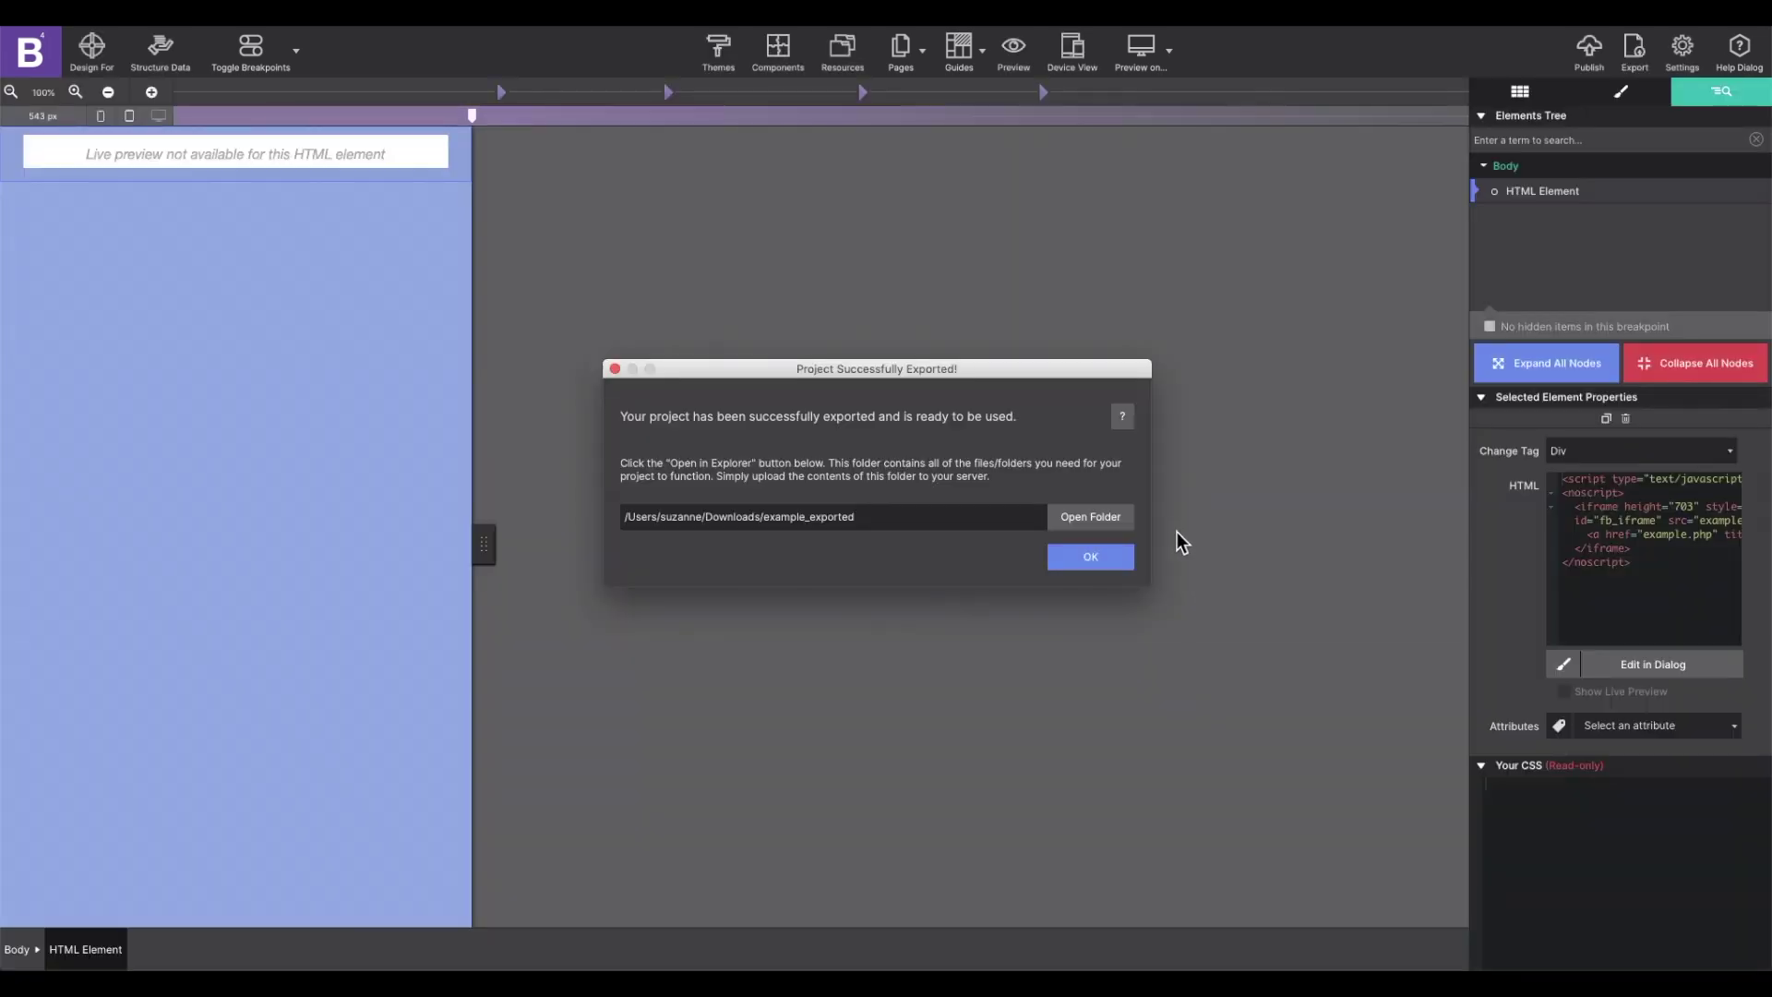
left_click(1092, 517)
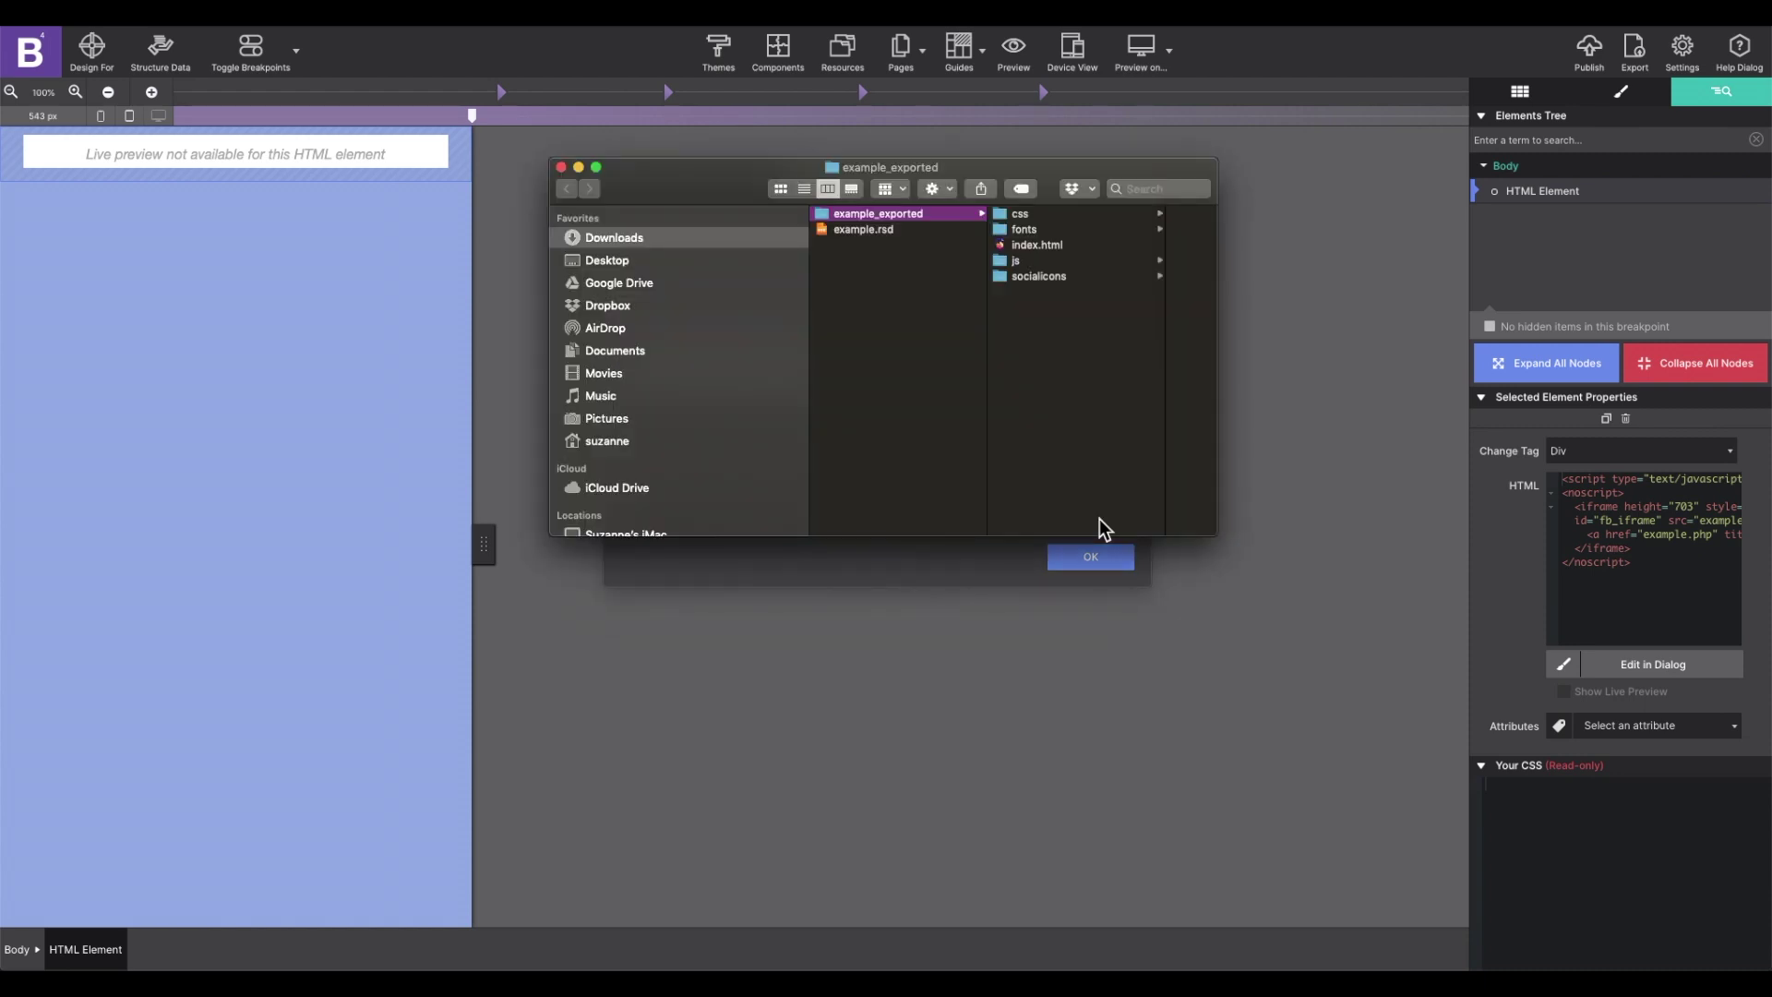